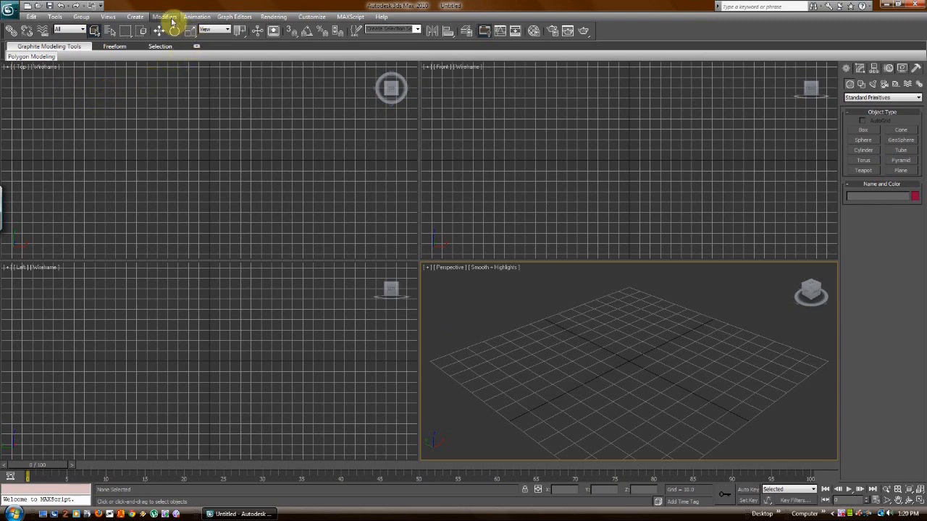
Step: Create a sphere with a radius of about 79 at the grid origin in the Top view and name it Atmosphere
{"action": "left_click", "coordinate": [134, 18]}
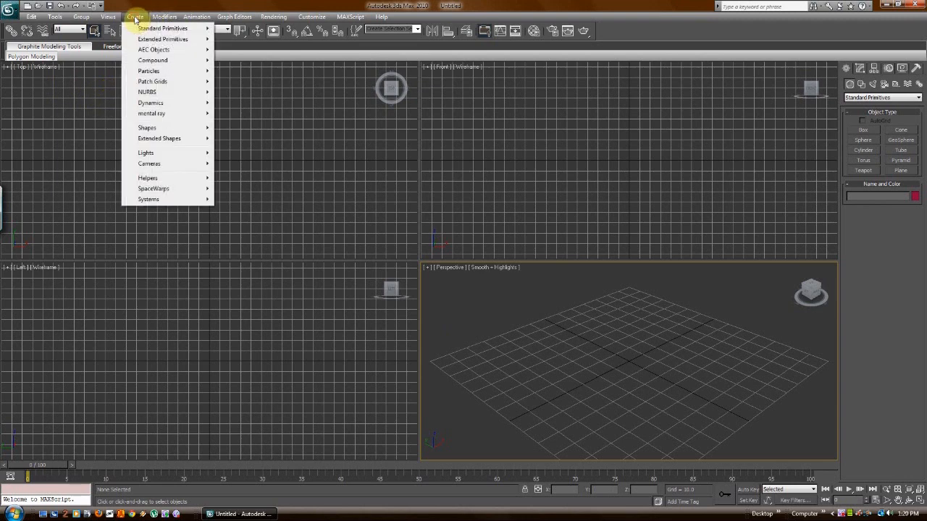
{"action": "mouse_move", "coordinate": [202, 31]}
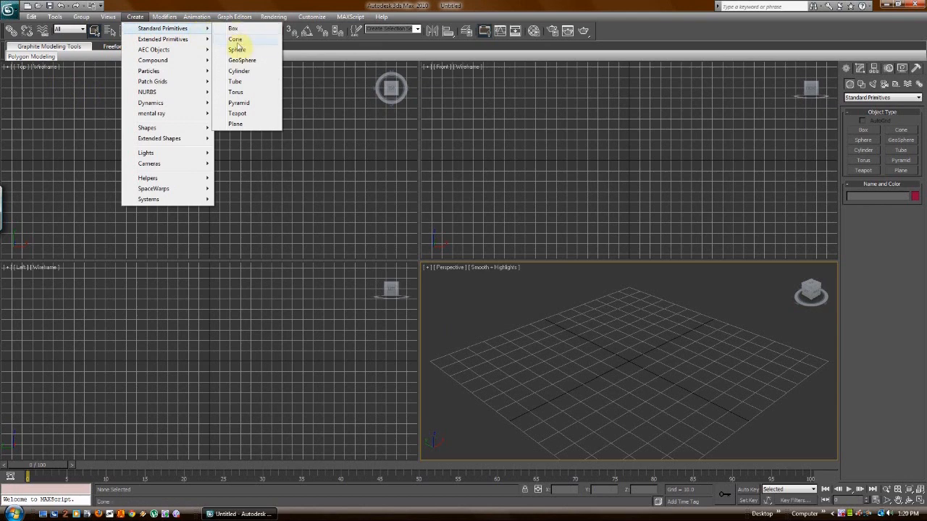
{"action": "left_click", "coordinate": [237, 50]}
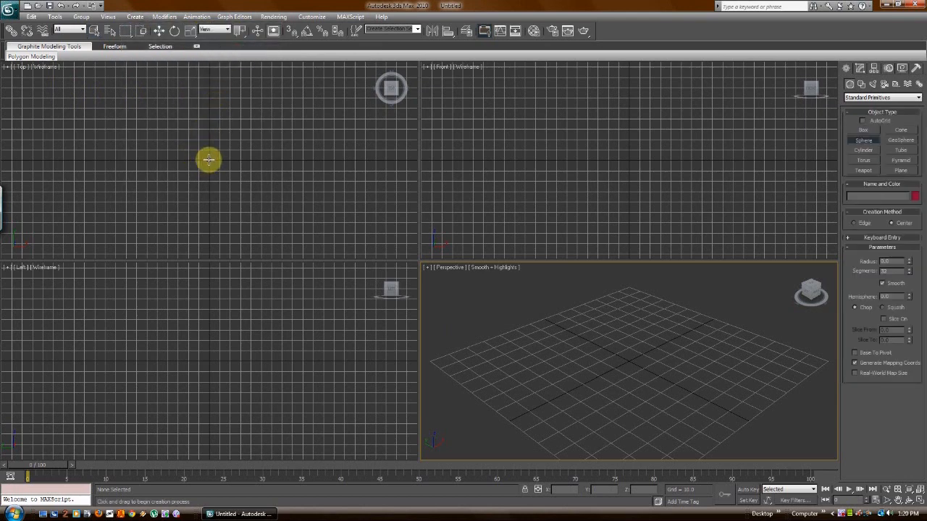
{"action": "left_click_drag", "start_coordinate": [208, 159], "coordinate": [284, 127]}
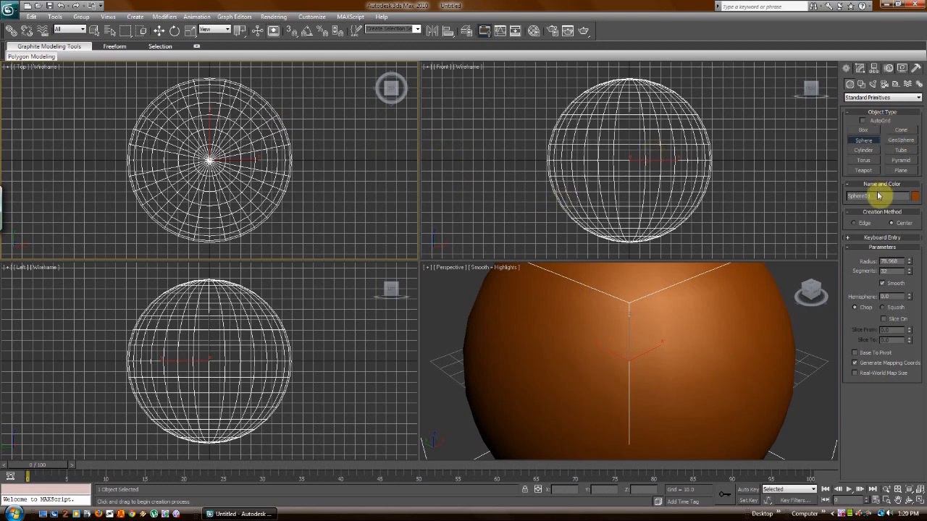
{"action": "left_click_drag", "start_coordinate": [877, 195], "coordinate": [837, 195]}
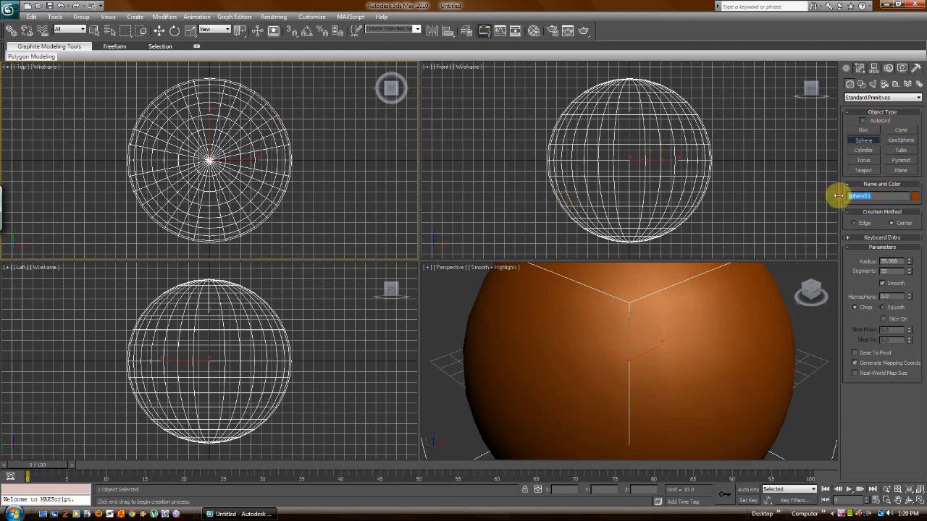
{"action": "type", "text": "Atmosphere"}
Step: Cut the sphere down to a dome by setting its Hemisphere value to 0.5
{"action": "left_click", "coordinate": [885, 296]}
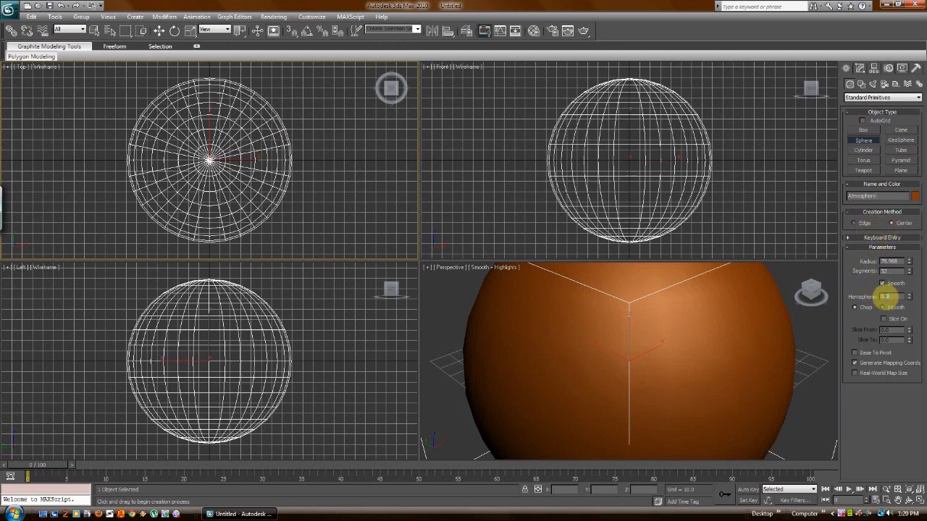
{"action": "type", "text": "0.5"}
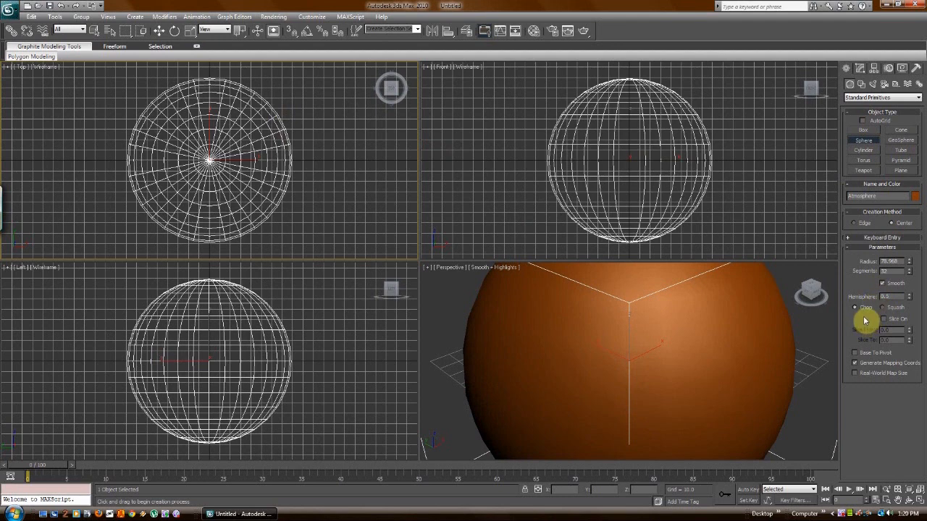
{"action": "left_click", "coordinate": [864, 310]}
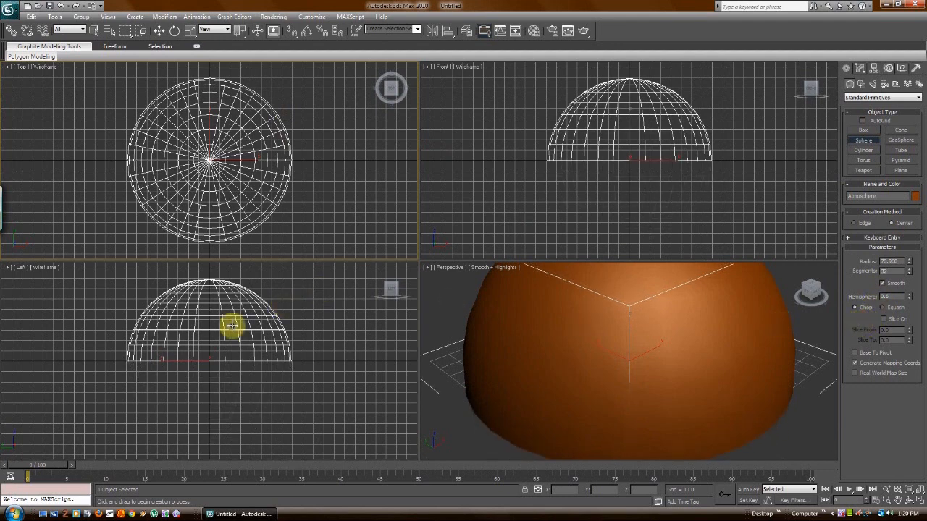
Step: Change the dome's object color to light blue, finish sphere creation and activate the Move tool
{"action": "left_click", "coordinate": [914, 196]}
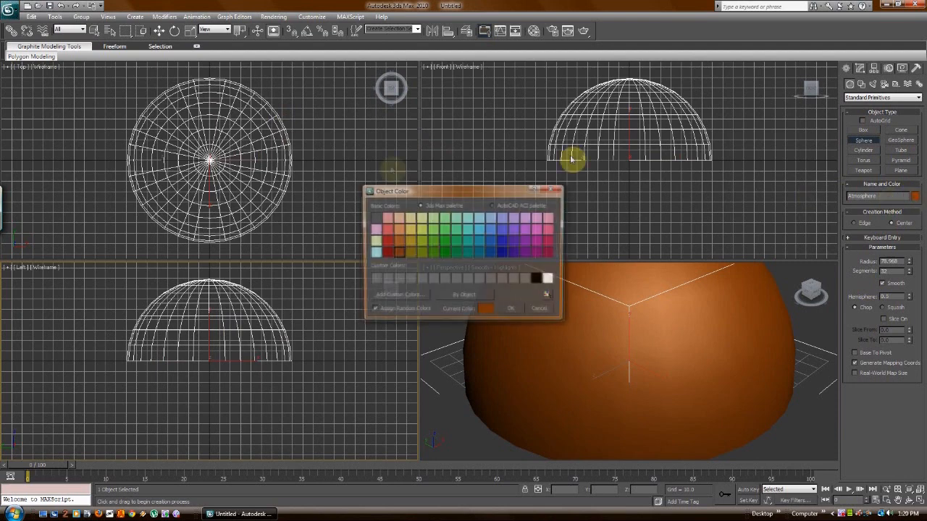
{"action": "left_click", "coordinate": [479, 218]}
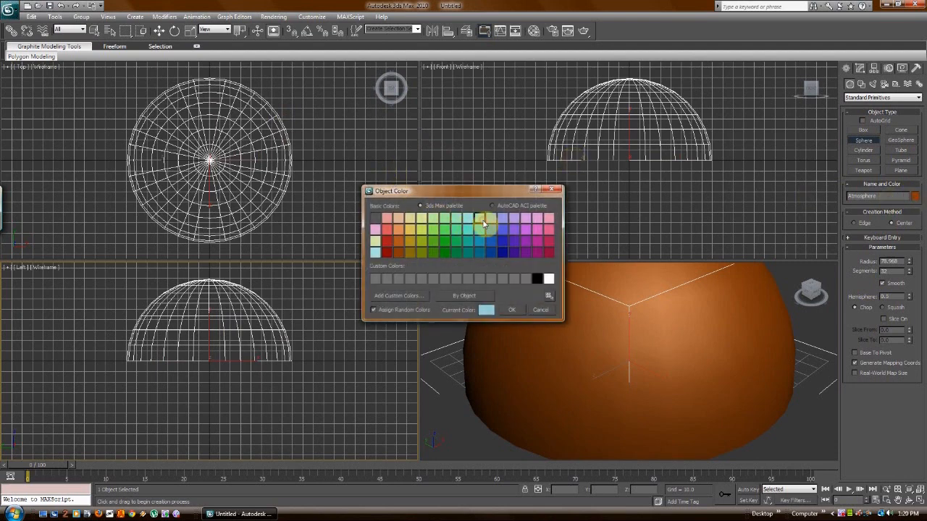
{"action": "left_click", "coordinate": [509, 310]}
{"action": "right_click", "coordinate": [237, 311]}
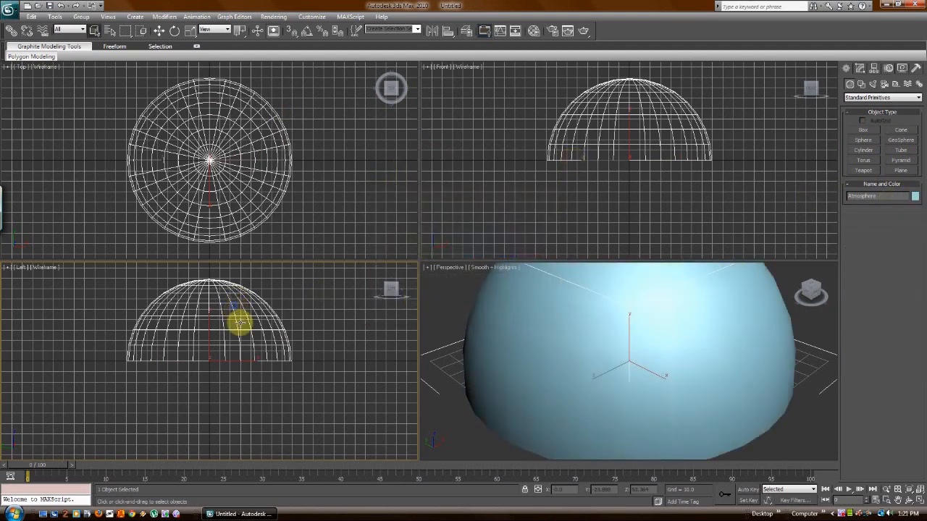
{"action": "right_click", "coordinate": [253, 328]}
{"action": "left_click", "coordinate": [295, 334]}
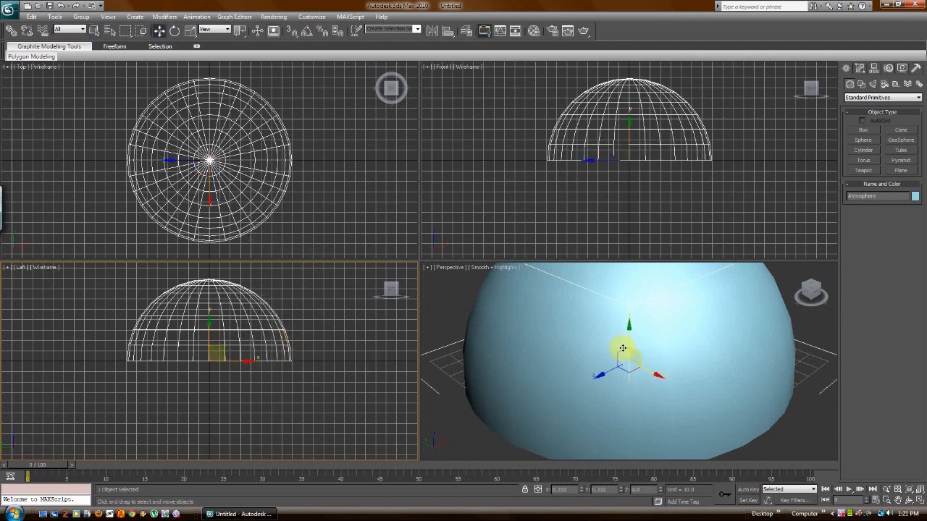
Step: Open the Material Editor and enlarge its window to expose the full set of material parameters
{"action": "left_click", "coordinate": [279, 17]}
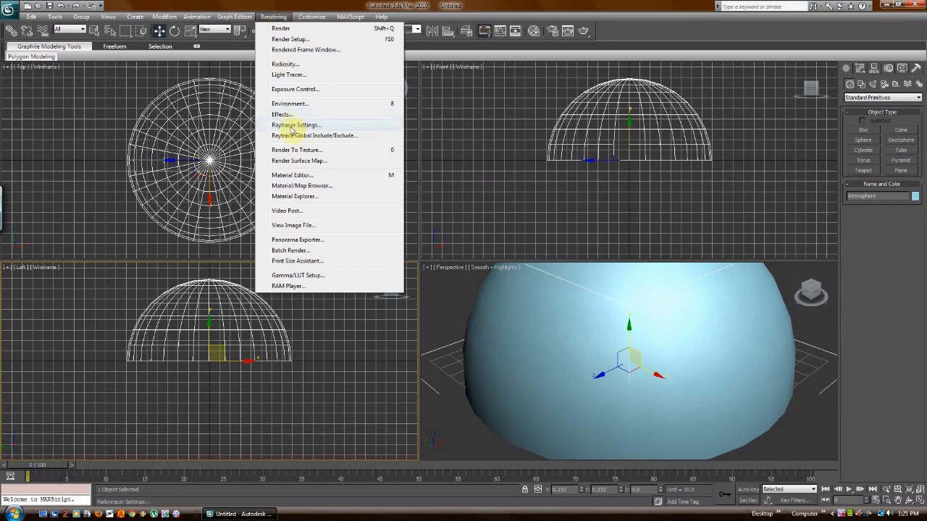
{"action": "left_click", "coordinate": [295, 176]}
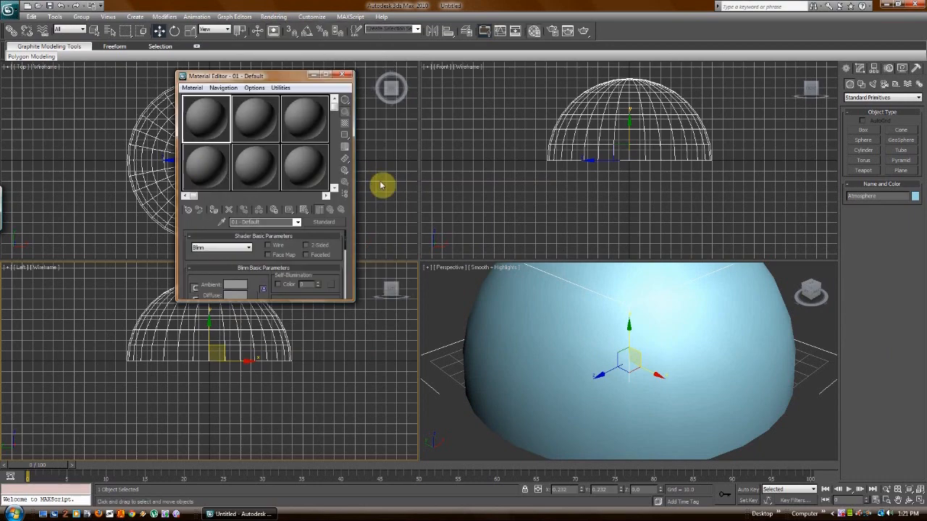
{"action": "left_click_drag", "start_coordinate": [275, 75], "coordinate": [540, 40]}
{"action": "left_click_drag", "start_coordinate": [509, 267], "coordinate": [517, 450]}
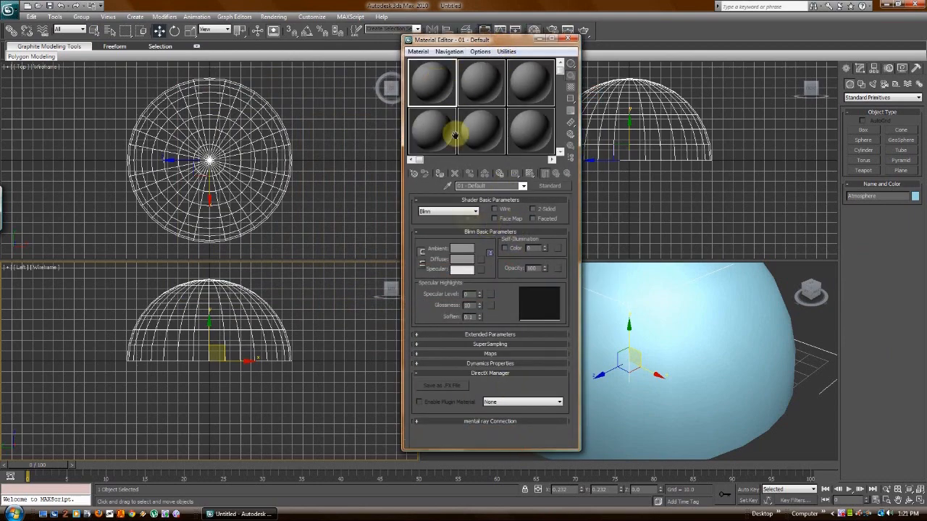
Step: Load the sky photo SAM_0794 from the Skies folder as a Bitmap map on the first material's Diffuse channel
{"action": "left_click", "coordinate": [478, 259]}
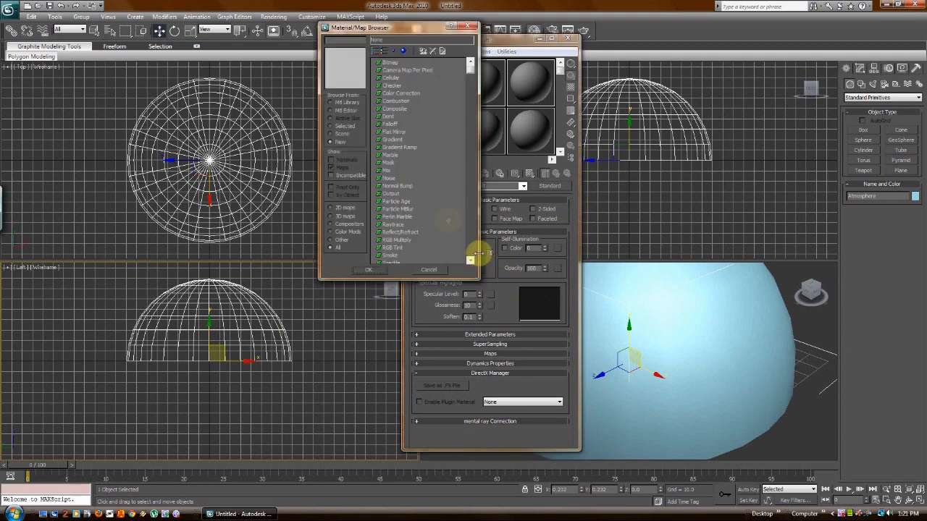
{"action": "left_click", "coordinate": [392, 63]}
{"action": "left_click", "coordinate": [392, 63]}
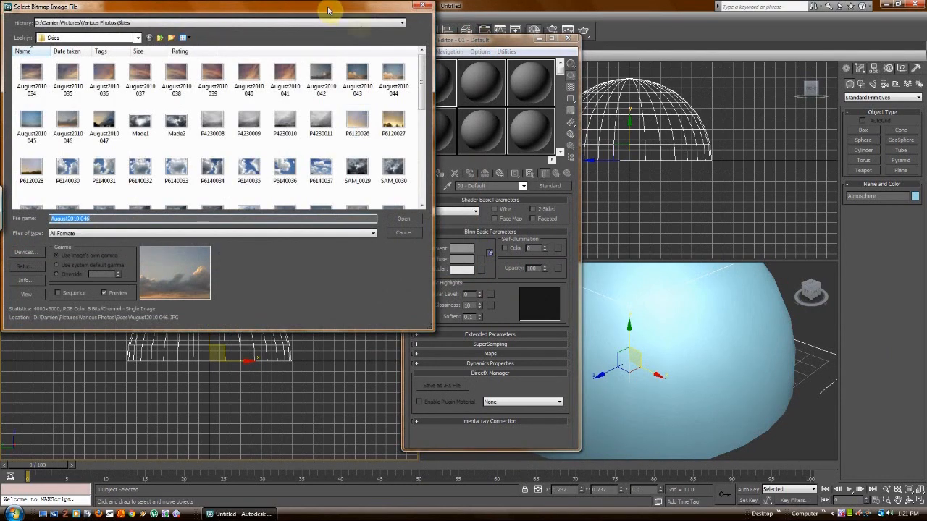
{"action": "left_click_drag", "start_coordinate": [330, 9], "coordinate": [513, 58]}
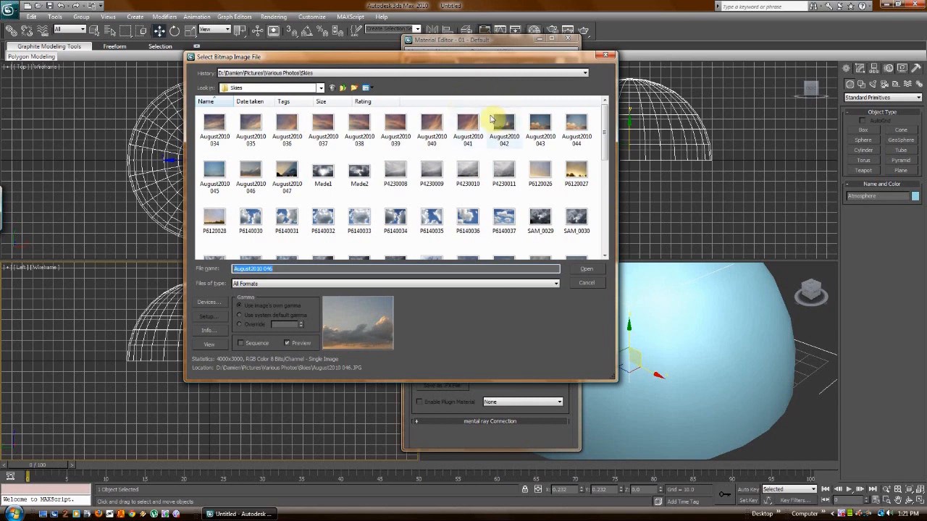
{"action": "mouse_move", "coordinate": [570, 127]}
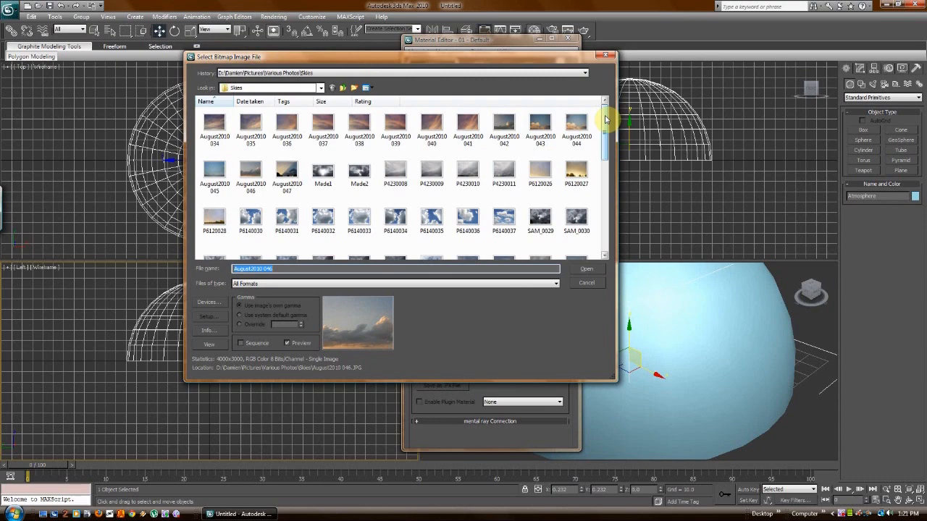
{"action": "left_click_drag", "start_coordinate": [605, 120], "coordinate": [608, 171]}
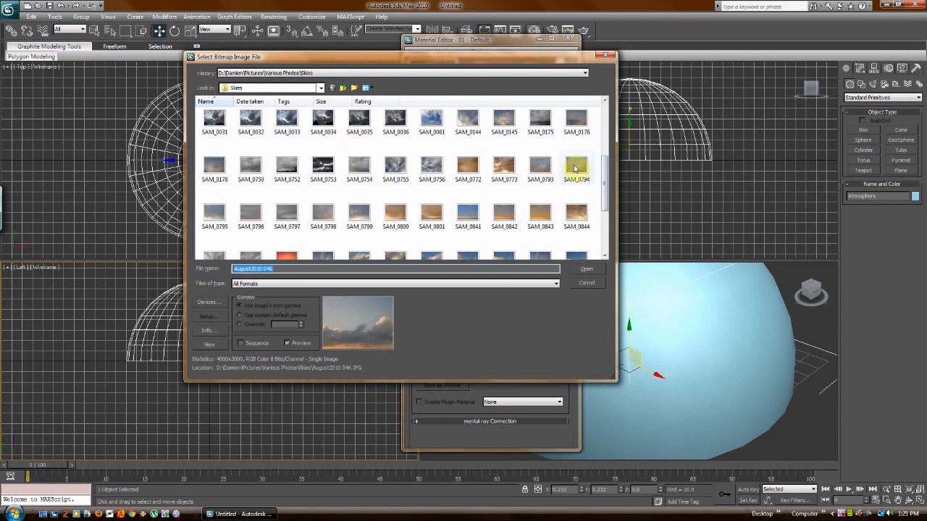
{"action": "left_click", "coordinate": [574, 168]}
{"action": "left_click", "coordinate": [582, 270]}
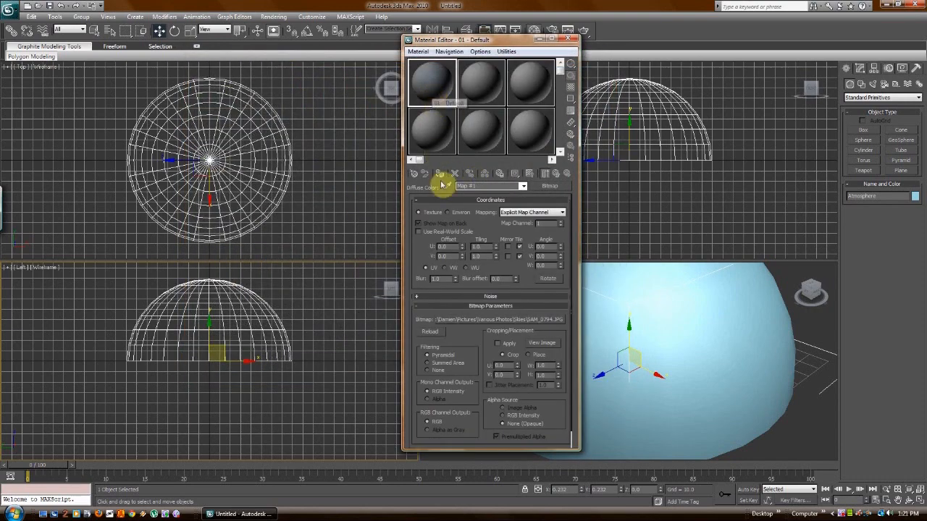
Step: Assign the material to the selected dome and show its sky map in the viewport
{"action": "left_click", "coordinate": [438, 176]}
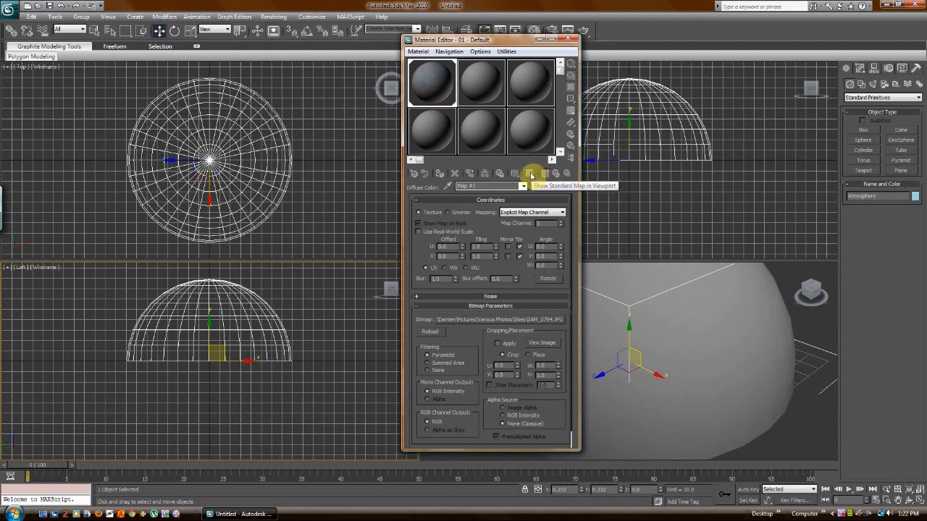
{"action": "left_click", "coordinate": [530, 175]}
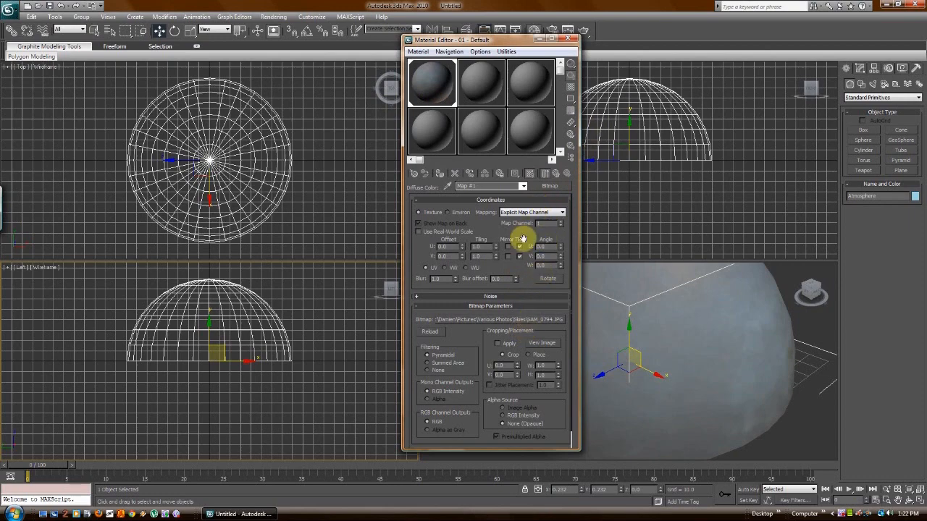
{"action": "mouse_move", "coordinate": [524, 270]}
{"action": "left_mouse_down"}
{"action": "mouse_move", "coordinate": [521, 232]}
{"action": "mouse_move", "coordinate": [526, 267]}
{"action": "left_mouse_up"}
Step: Return to the parent material, make it 2-Sided and name it Sky
{"action": "left_click", "coordinate": [523, 187]}
{"action": "left_click", "coordinate": [512, 194]}
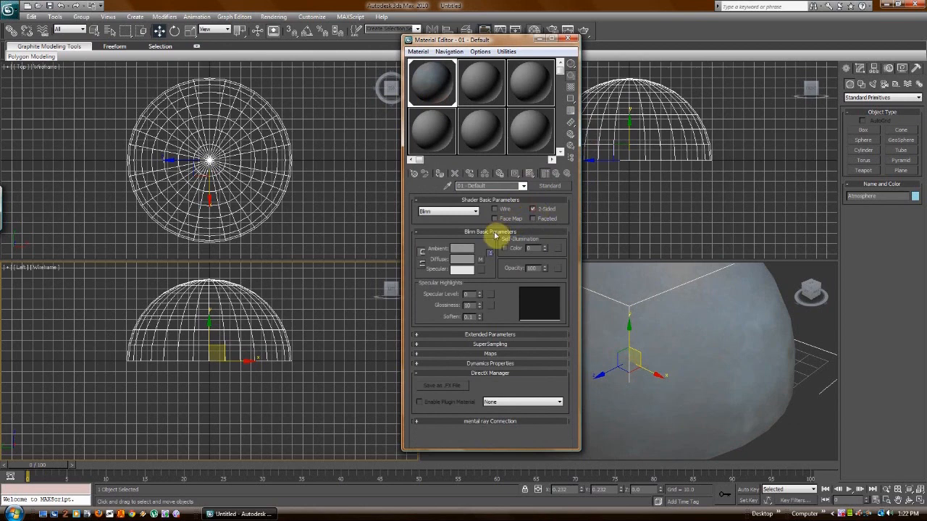
{"action": "left_click", "coordinate": [485, 186]}
{"action": "type", "text": "Sky"}
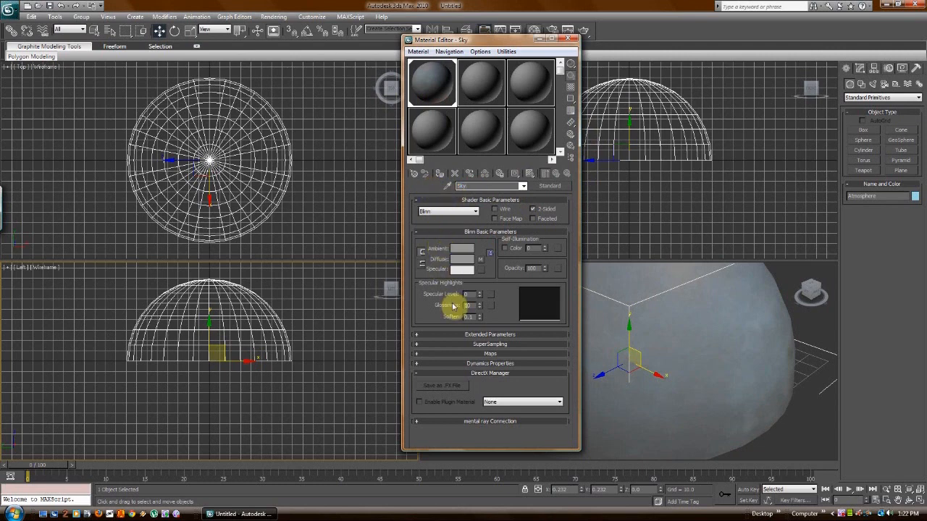
Step: Set the Sky material's Glossiness to 0, close the Material Editor and make the Perspective view active
{"action": "left_click_drag", "start_coordinate": [480, 306], "coordinate": [480, 337]}
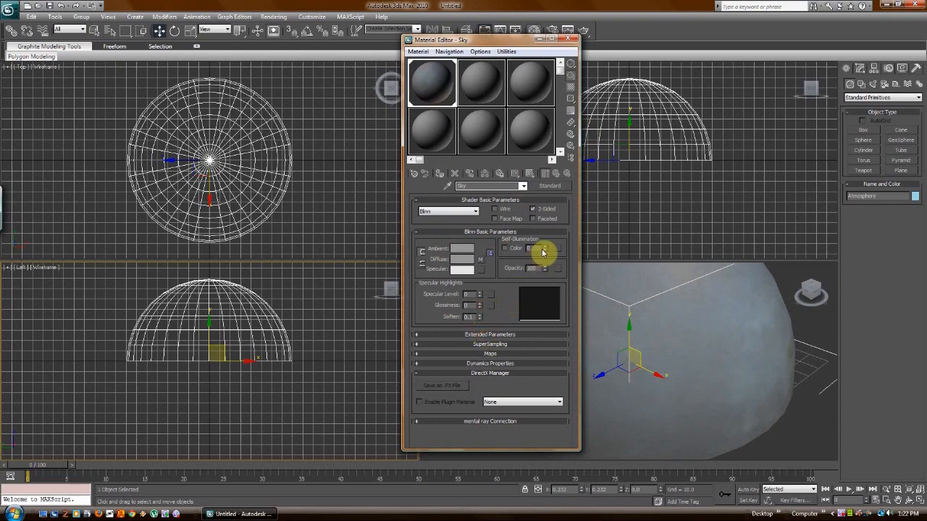
{"action": "left_click", "coordinate": [570, 39]}
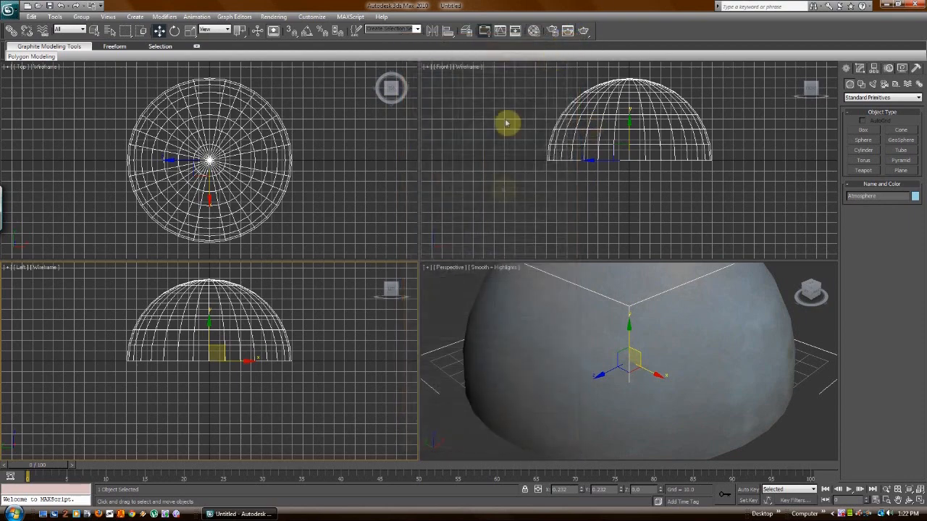
{"action": "left_click", "coordinate": [652, 297]}
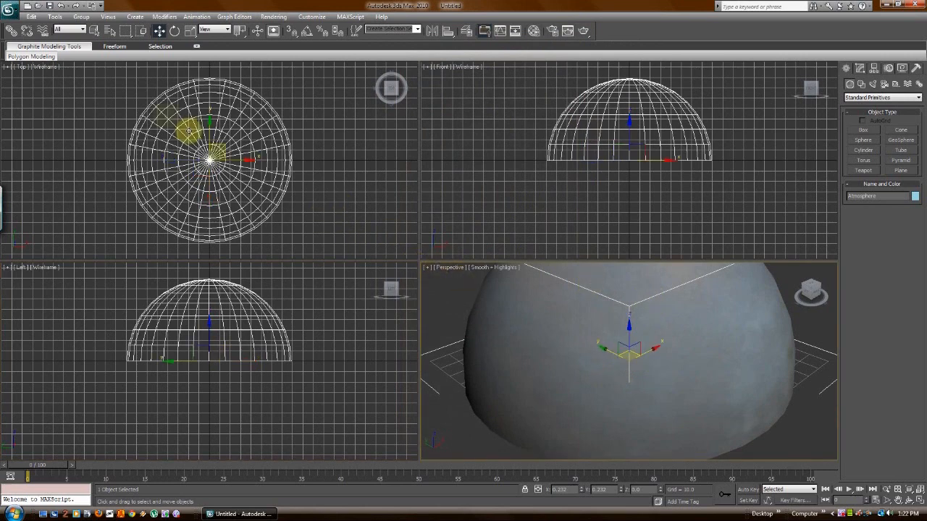
Step: Create a square plane of about 160 by 160 around the dome's base in the Top view
{"action": "left_click", "coordinate": [136, 16]}
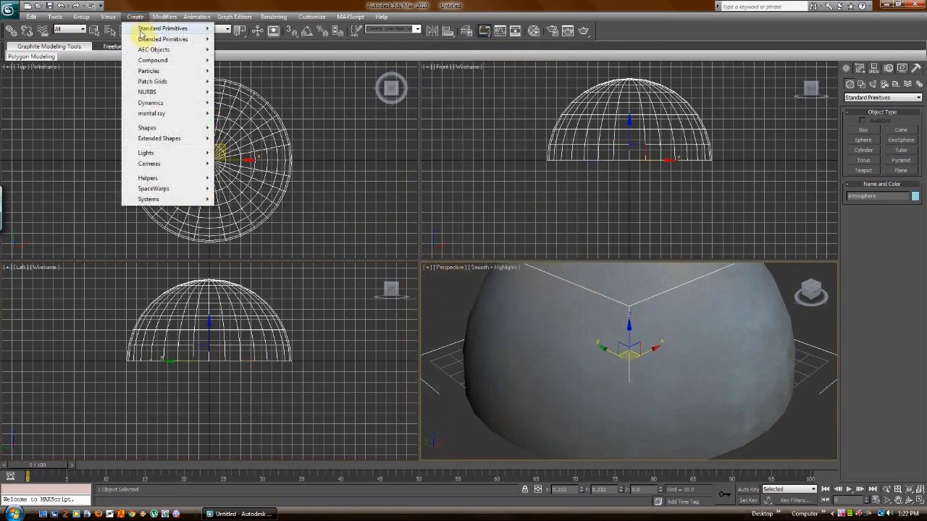
{"action": "mouse_move", "coordinate": [145, 29]}
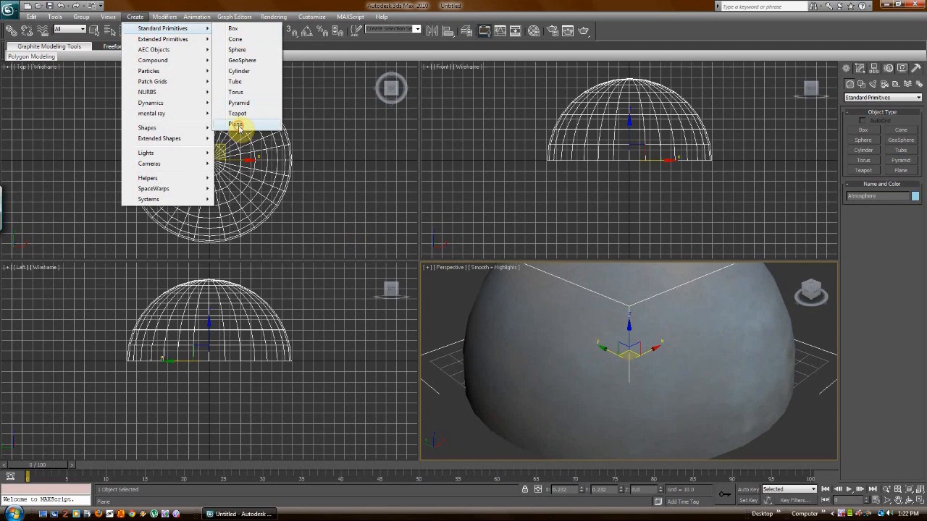
{"action": "left_click", "coordinate": [237, 125]}
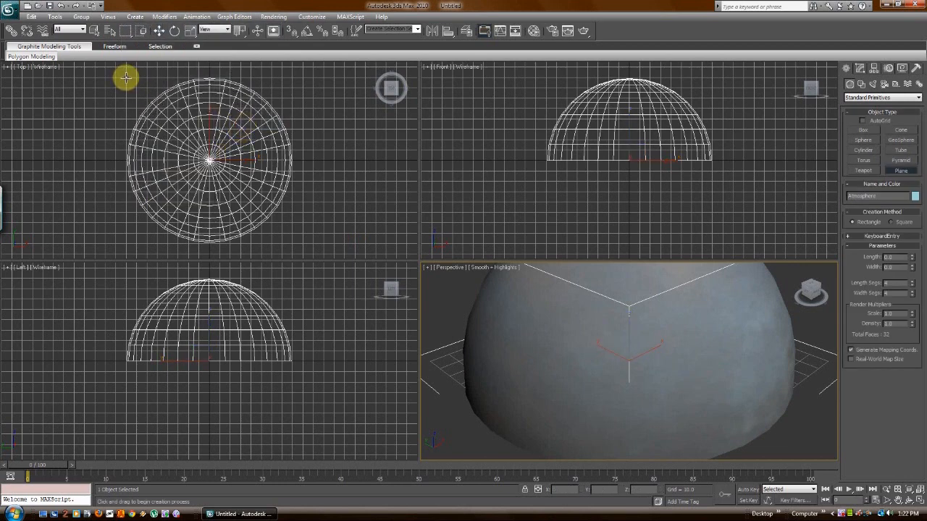
{"action": "left_click_drag", "start_coordinate": [125, 77], "coordinate": [292, 244]}
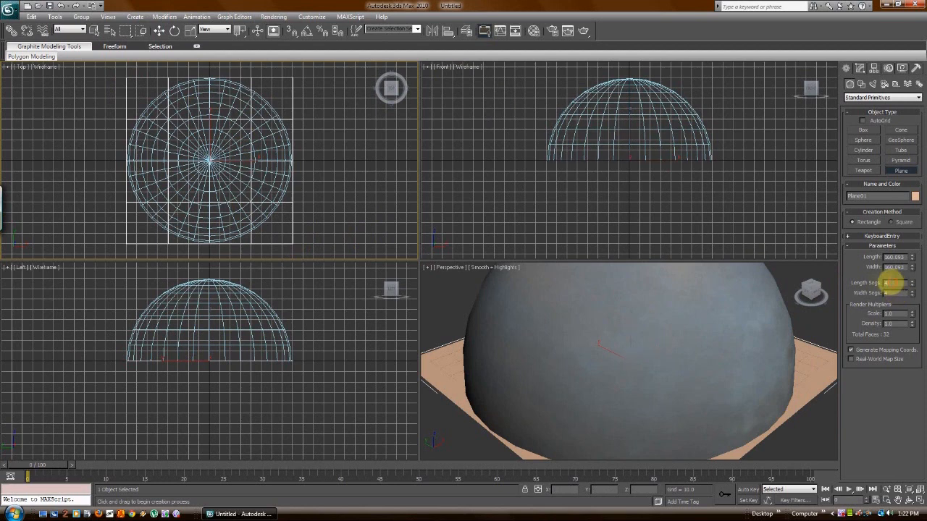
Step: Set the plane's length segments and width segments to 100 each
{"action": "left_click_drag", "start_coordinate": [891, 283], "coordinate": [863, 283]}
{"action": "type", "text": "1"}
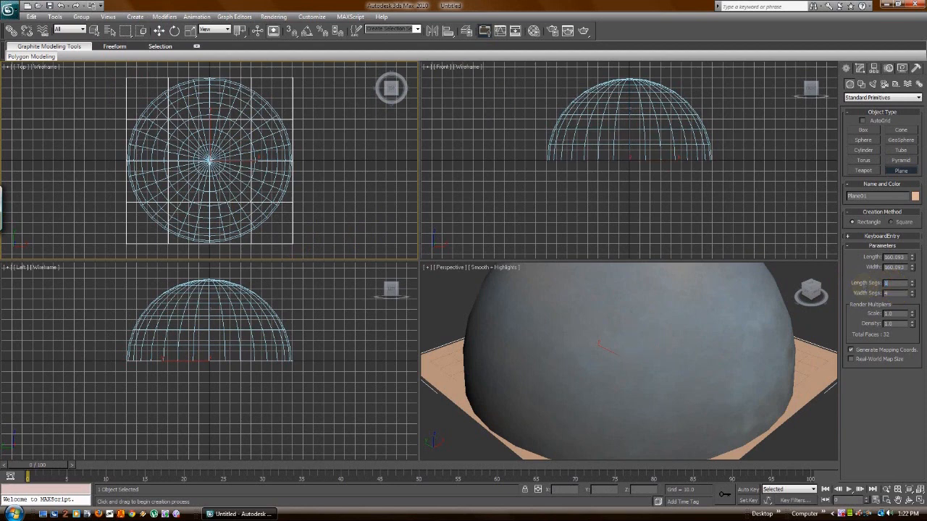
{"action": "type", "text": "00"}
{"action": "left_click_drag", "start_coordinate": [893, 294], "coordinate": [863, 294]}
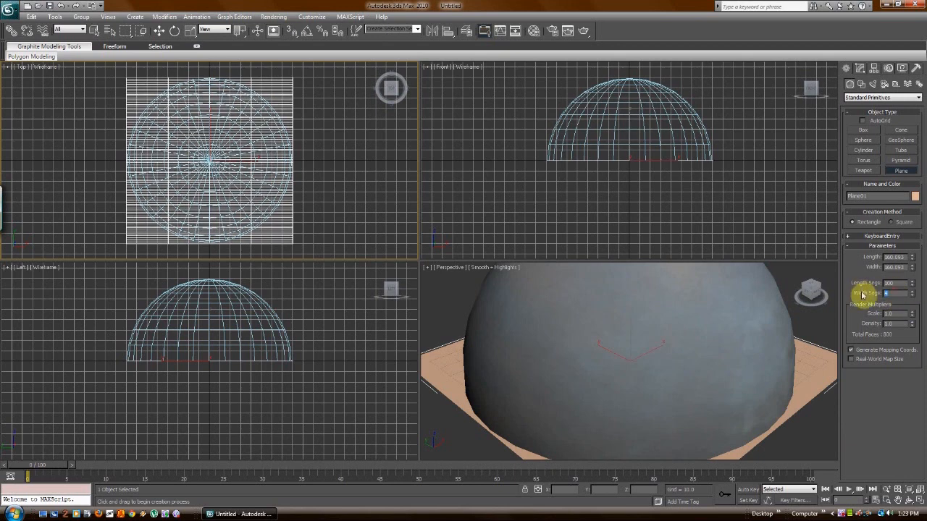
{"action": "type", "text": "100"}
{"action": "key", "text": "Return"}
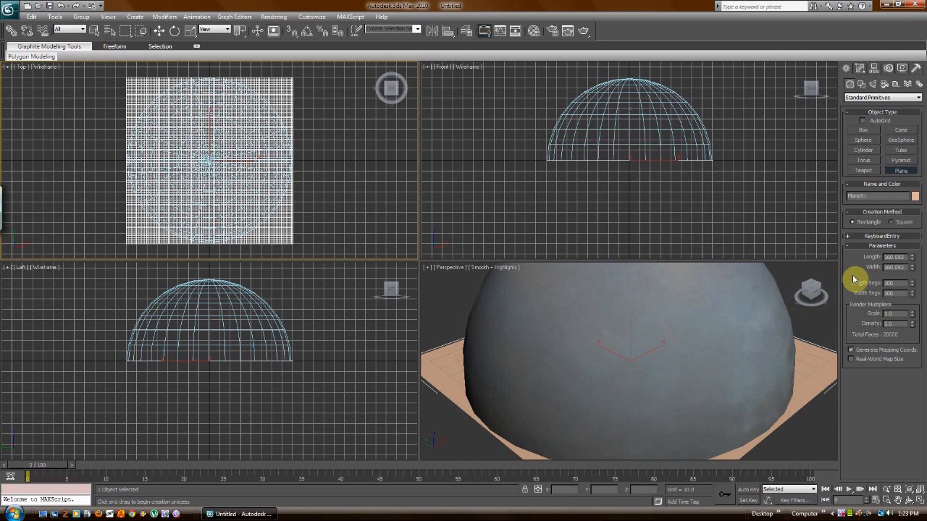
Step: Examine the ground plane's surface at a low angle from inside the dome in a maximized Perspective view
{"action": "right_click", "coordinate": [667, 346]}
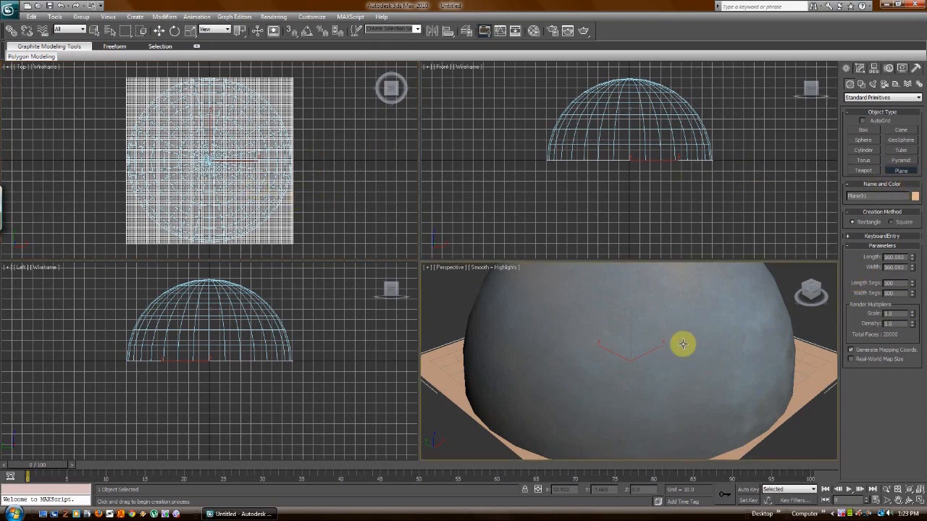
{"action": "left_click", "coordinate": [919, 505]}
{"action": "left_click", "coordinate": [907, 505]}
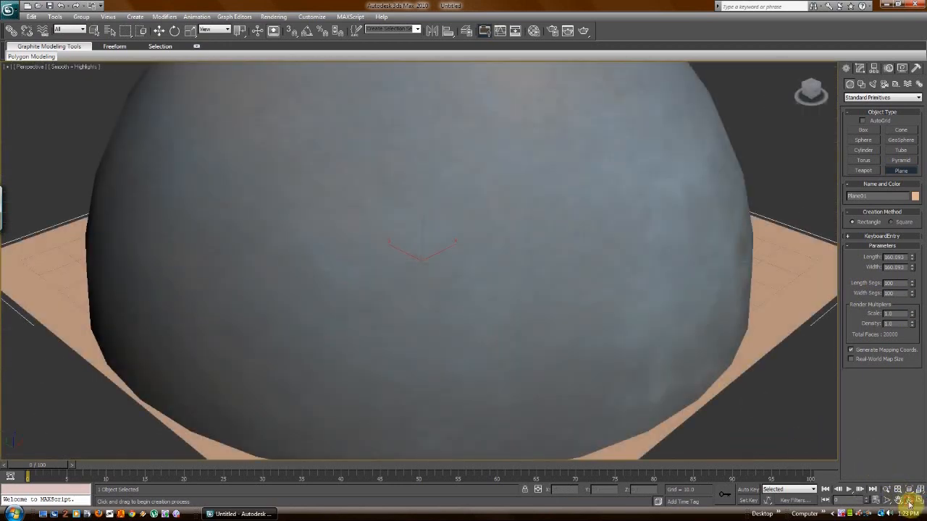
{"action": "left_click_drag", "start_coordinate": [412, 268], "coordinate": [407, 254]}
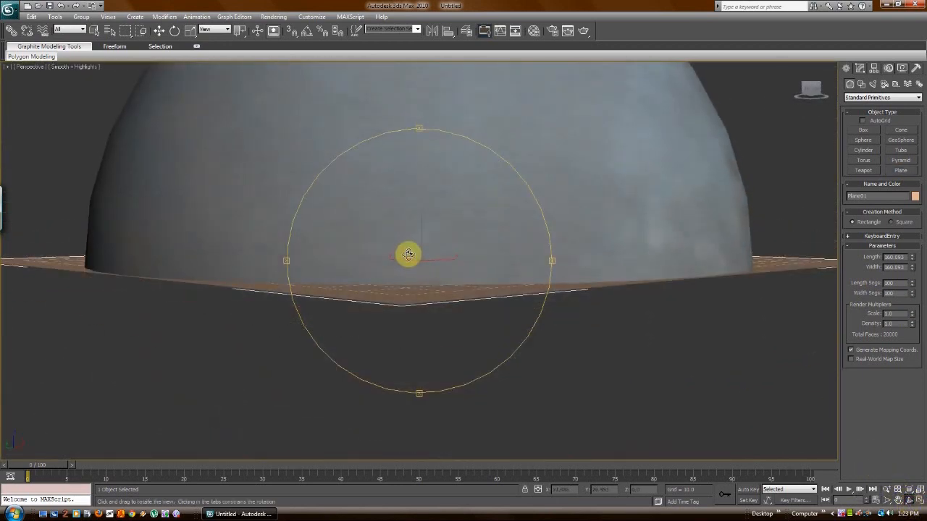
{"action": "scroll", "coordinate": [425, 222], "scroll_direction": "up", "scroll_amount": 8}
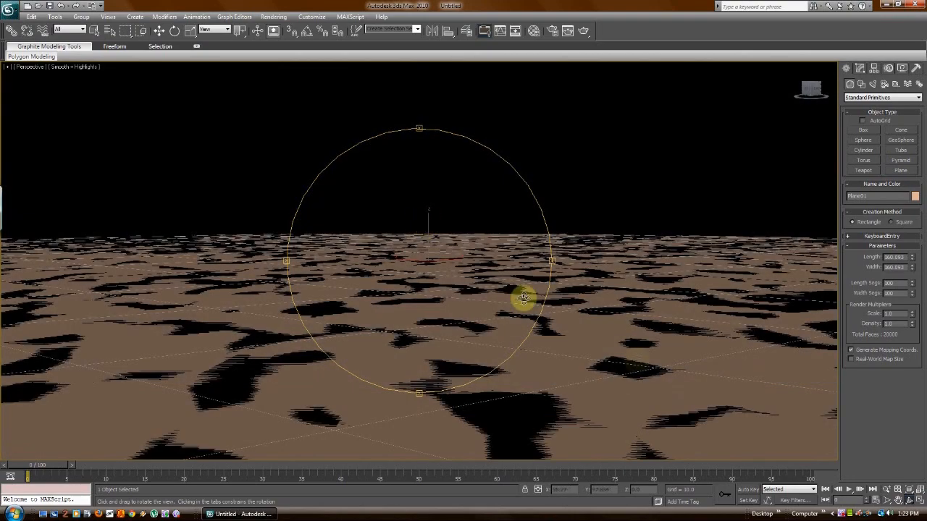
{"action": "left_click", "coordinate": [898, 500]}
{"action": "left_click_drag", "start_coordinate": [496, 239], "coordinate": [480, 253]}
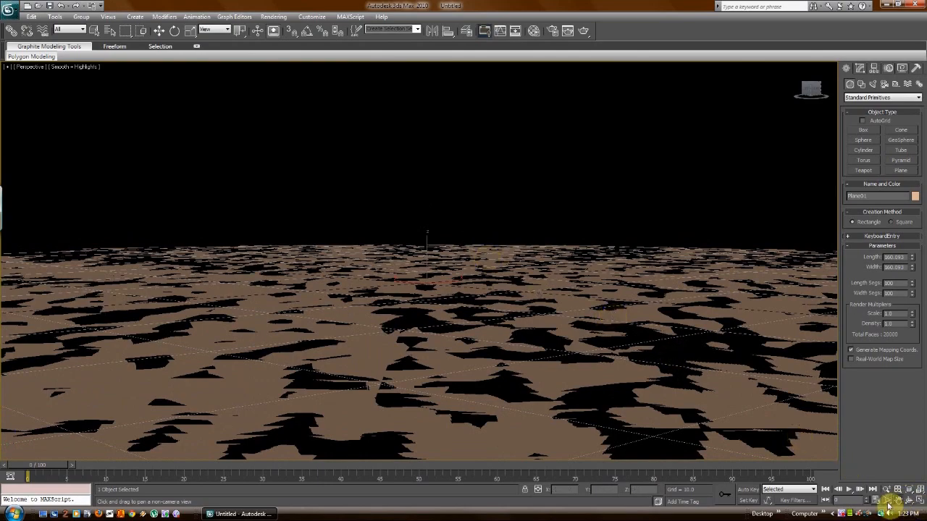
{"action": "left_click_drag", "start_coordinate": [422, 250], "coordinate": [419, 286]}
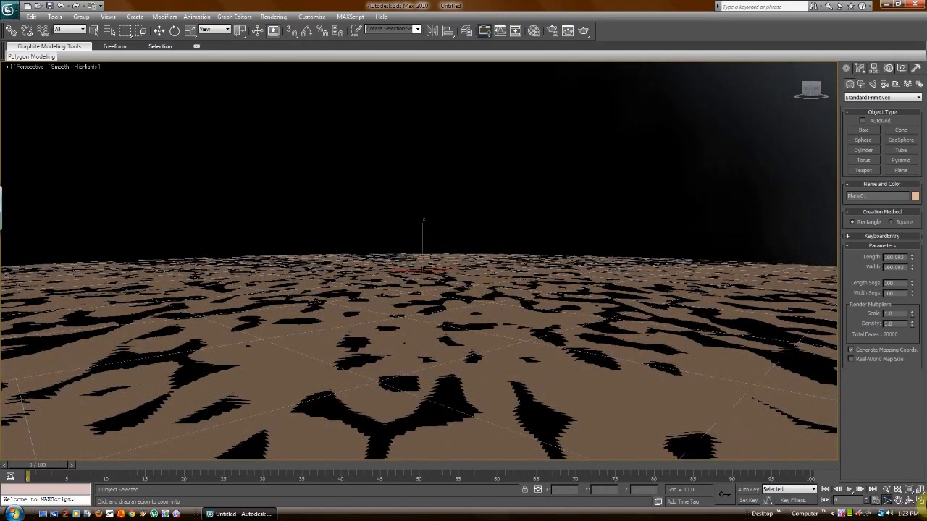
Step: Select the ground plane and raise it very slightly above the dome's base in the Left view
{"action": "left_click", "coordinate": [919, 509]}
{"action": "right_click", "coordinate": [215, 356]}
{"action": "right_click", "coordinate": [215, 355]}
{"action": "right_click", "coordinate": [215, 356]}
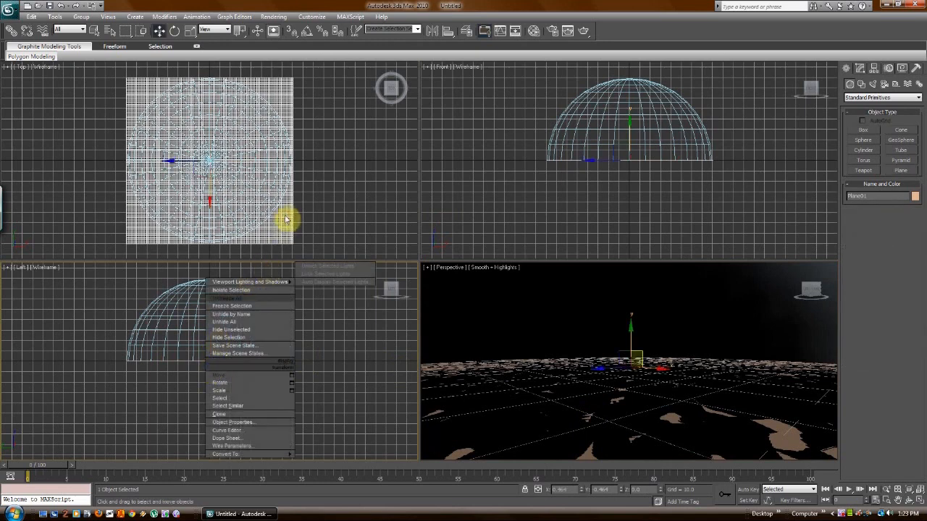
{"action": "left_click", "coordinate": [208, 334]}
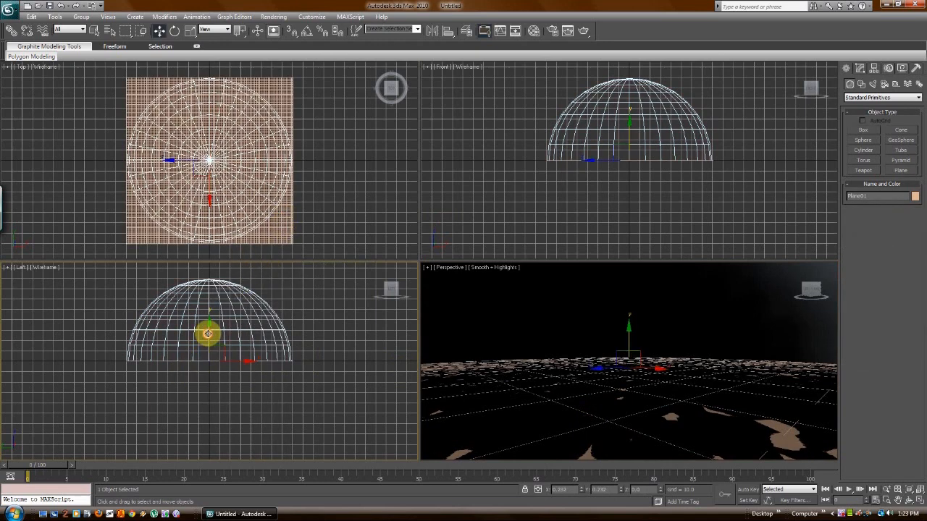
{"action": "left_click", "coordinate": [269, 238]}
{"action": "scroll", "coordinate": [211, 354], "scroll_direction": "up", "scroll_amount": 5}
{"action": "scroll", "coordinate": [211, 353], "scroll_direction": "up", "scroll_amount": 3}
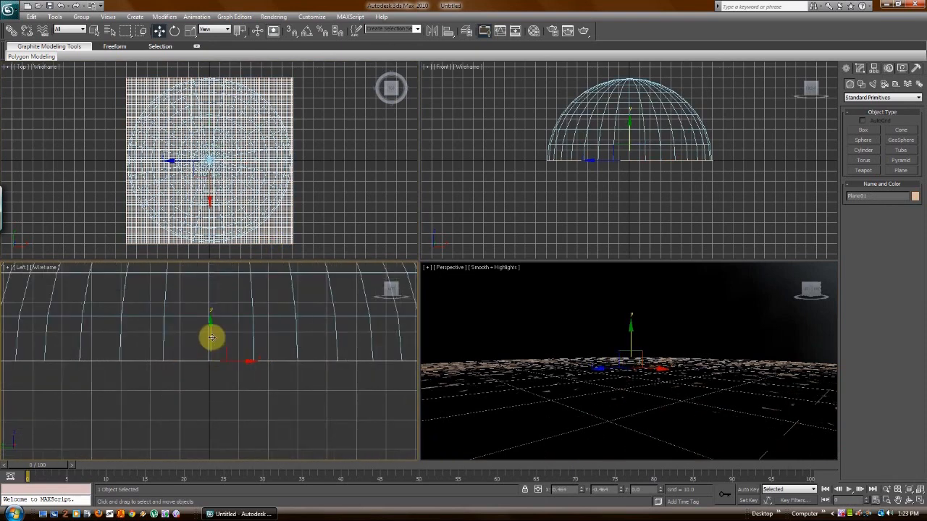
{"action": "left_click_drag", "start_coordinate": [211, 336], "coordinate": [211, 336]}
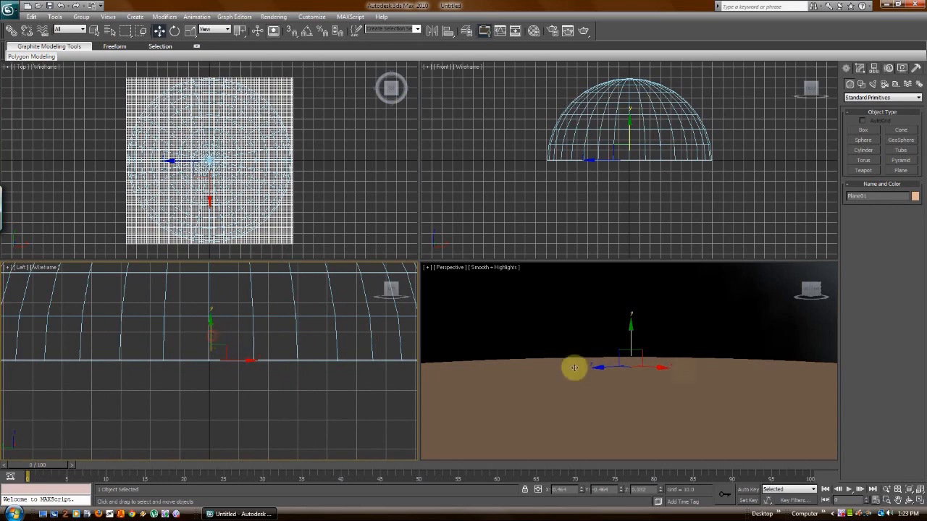
Step: Examine the raised plane and the horizon from inside the dome in a maximized Perspective view
{"action": "left_click", "coordinate": [684, 372]}
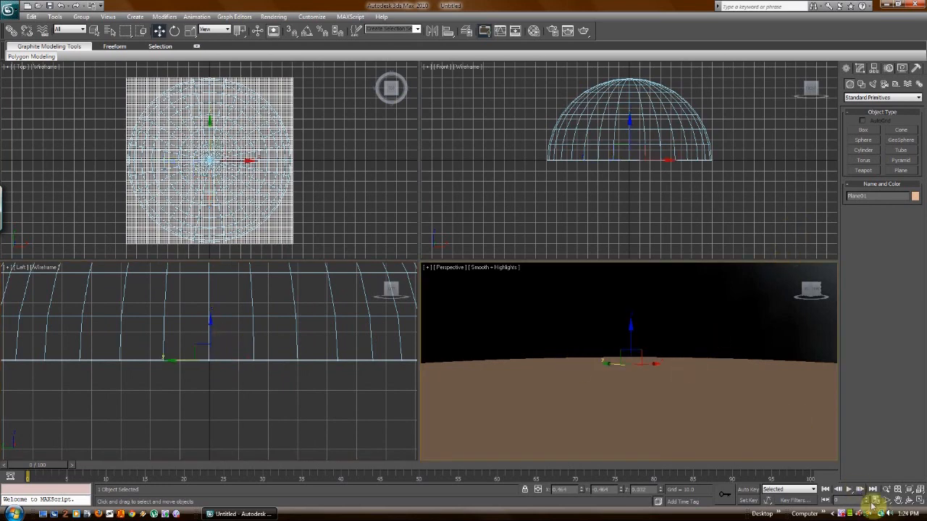
{"action": "left_click", "coordinate": [919, 500]}
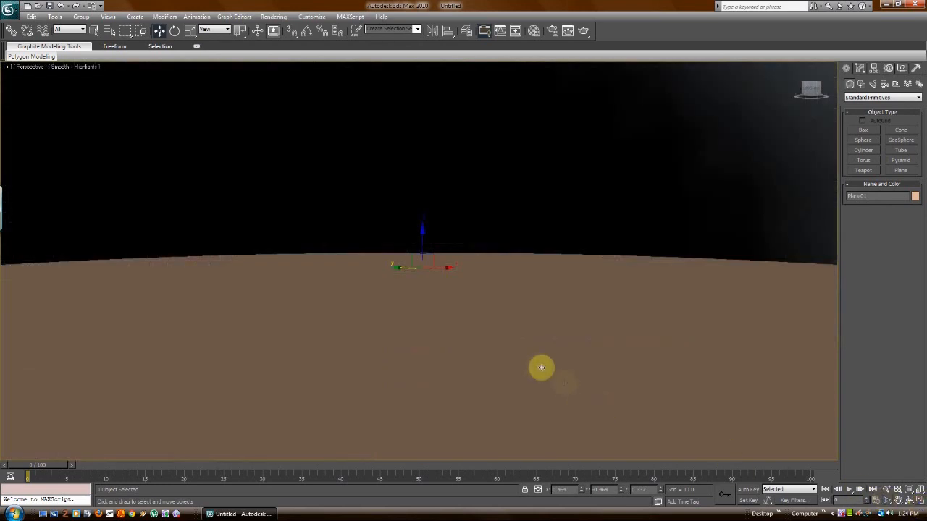
{"action": "left_click", "coordinate": [908, 501]}
{"action": "left_click_drag", "start_coordinate": [456, 279], "coordinate": [457, 275]}
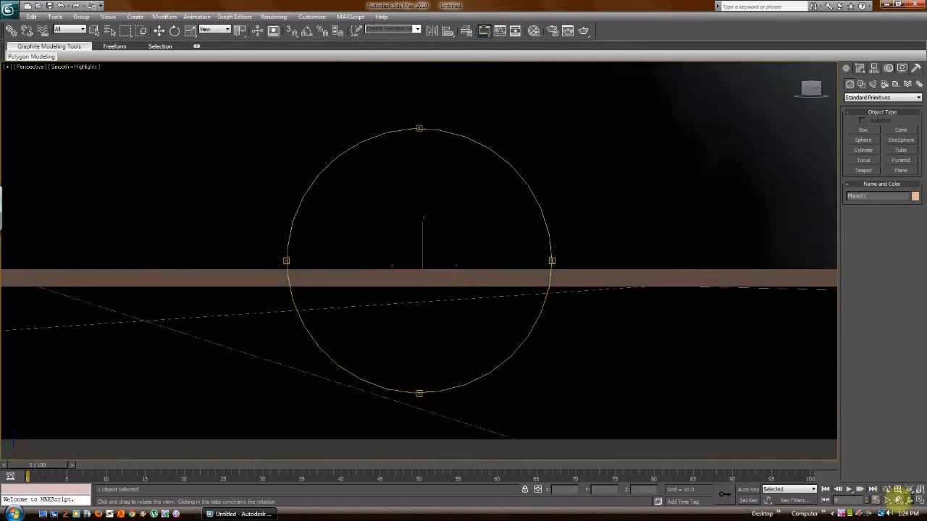
{"action": "left_click", "coordinate": [897, 501]}
{"action": "left_click_drag", "start_coordinate": [389, 269], "coordinate": [388, 278]}
{"action": "key", "text": "w"}
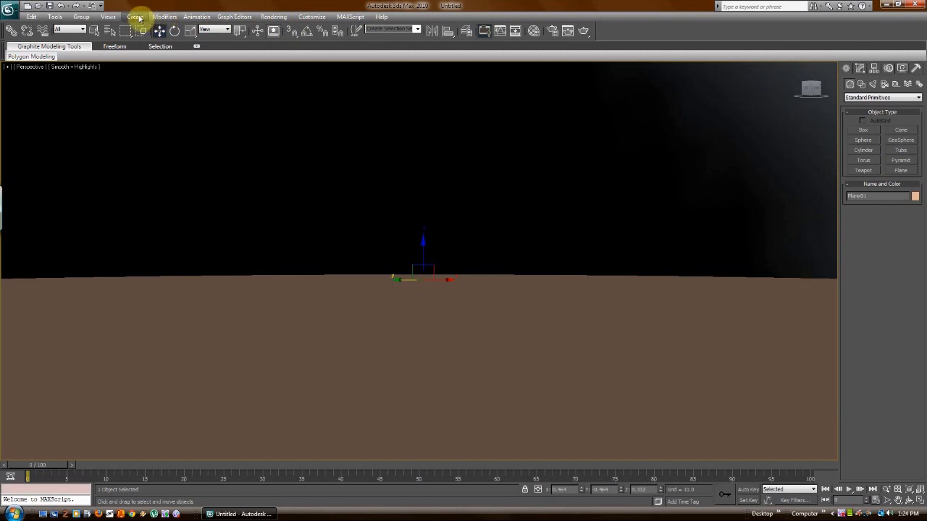
{"action": "right_click", "coordinate": [506, 122]}
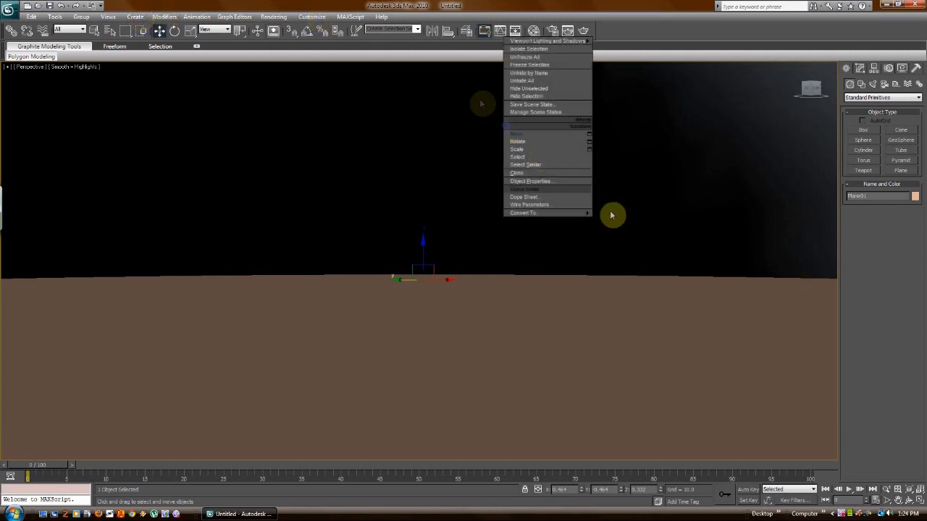
{"action": "left_click", "coordinate": [517, 131]}
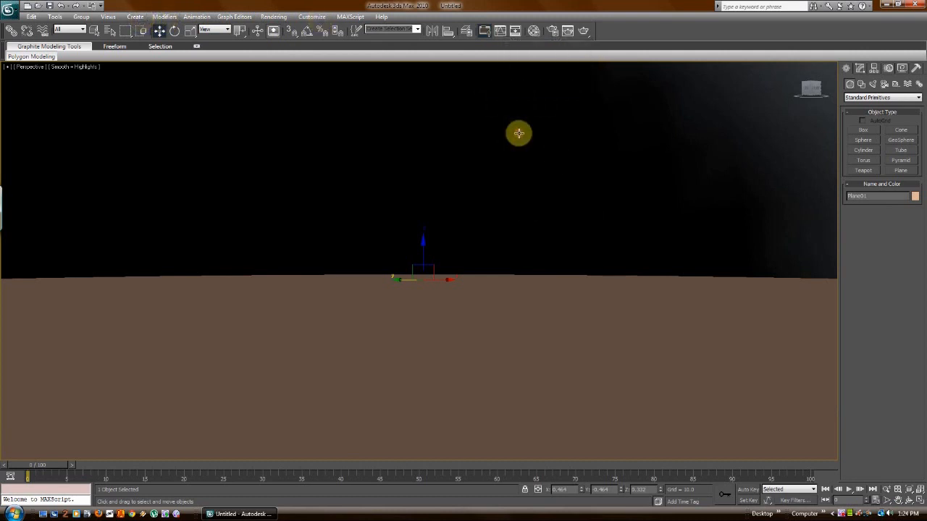
Step: Apply a UVW Map modifier to the Atmosphere dome with Cylindrical mapping and fit the mapping to the object
{"action": "left_click", "coordinate": [921, 501]}
{"action": "left_click", "coordinate": [577, 116]}
{"action": "left_click", "coordinate": [163, 16]}
{"action": "mouse_move", "coordinate": [190, 127]}
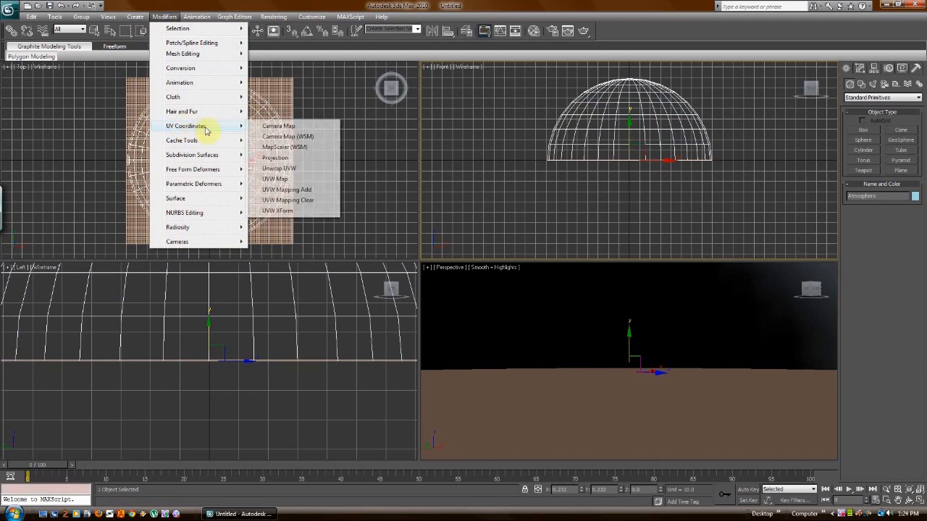
{"action": "left_click", "coordinate": [278, 179]}
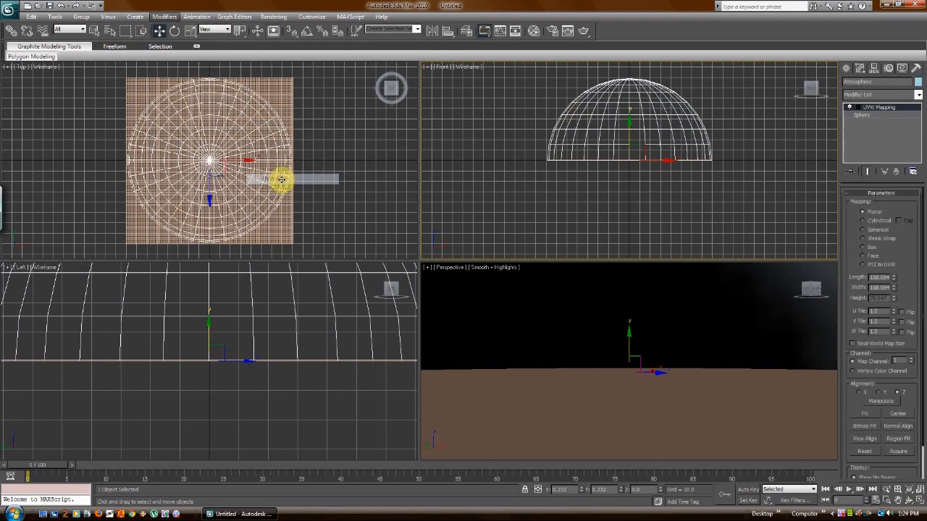
{"action": "left_click", "coordinate": [861, 221]}
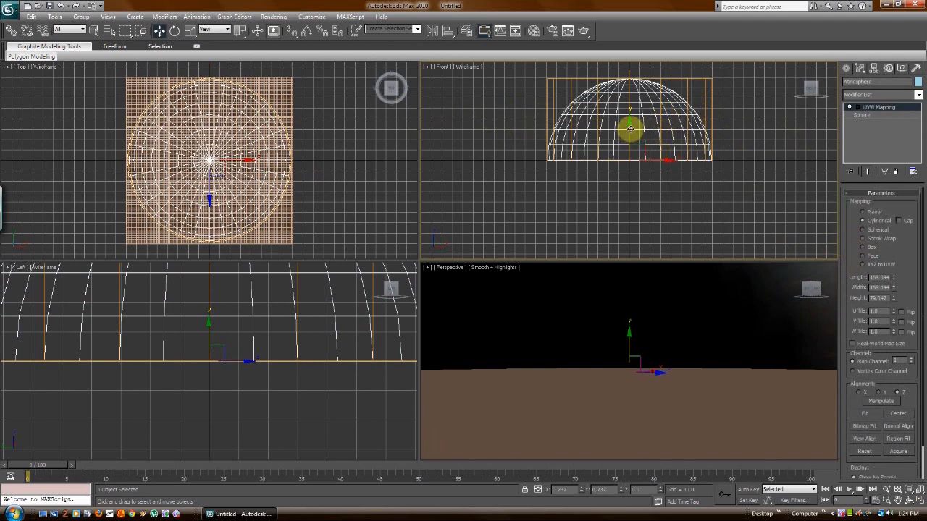
{"action": "left_click", "coordinate": [863, 413]}
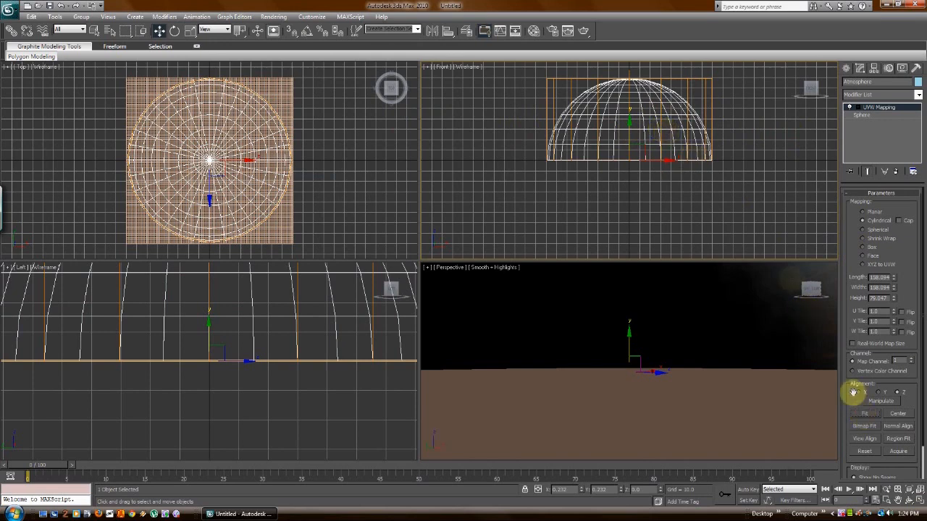
Step: Convert the Atmosphere dome to an Editable Poly
{"action": "right_click", "coordinate": [635, 116]}
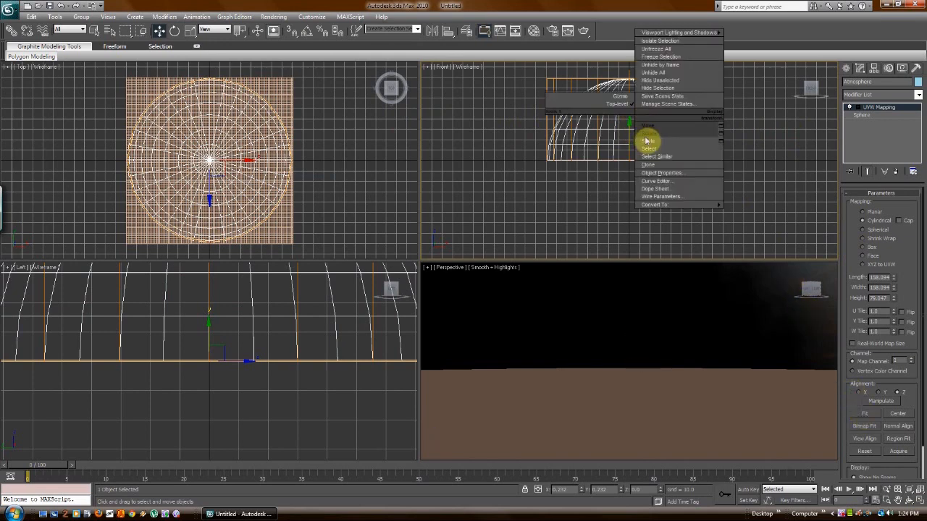
{"action": "left_click", "coordinate": [650, 127]}
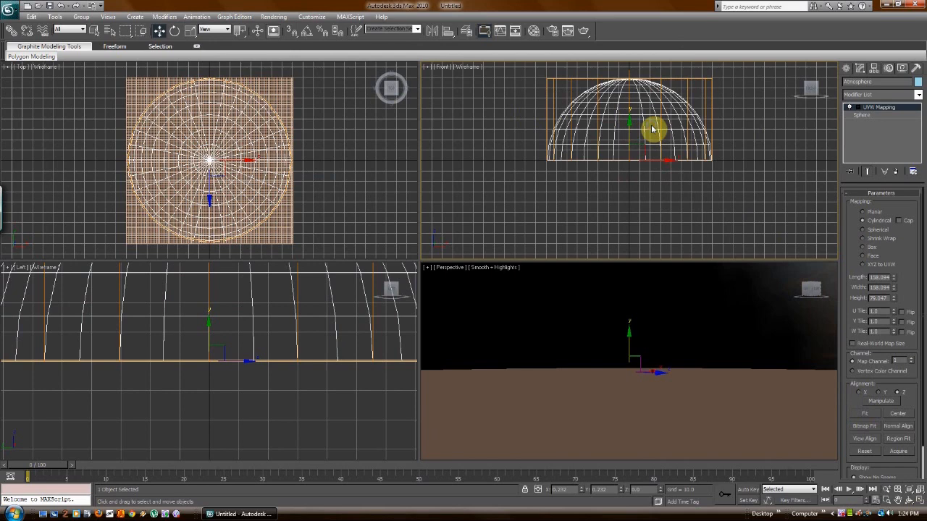
{"action": "right_click", "coordinate": [650, 124]}
{"action": "mouse_move", "coordinate": [672, 213]}
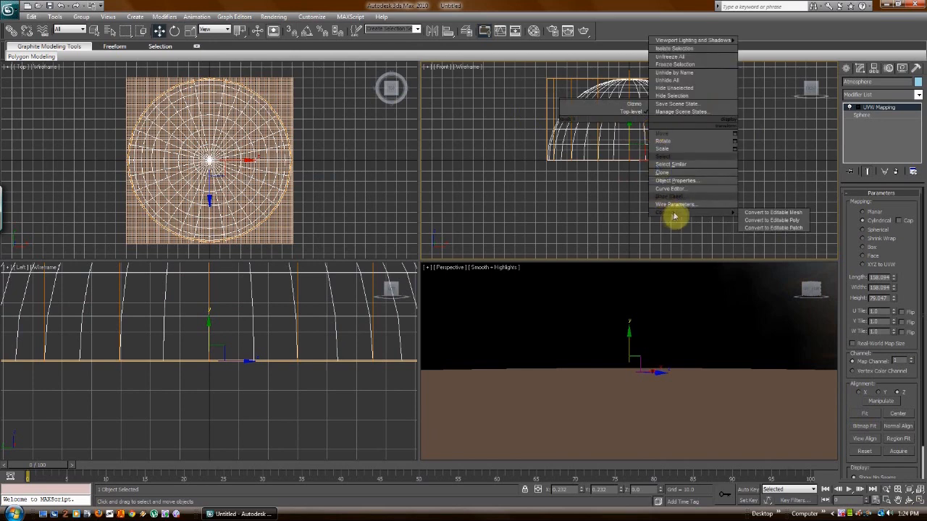
{"action": "left_click", "coordinate": [768, 221]}
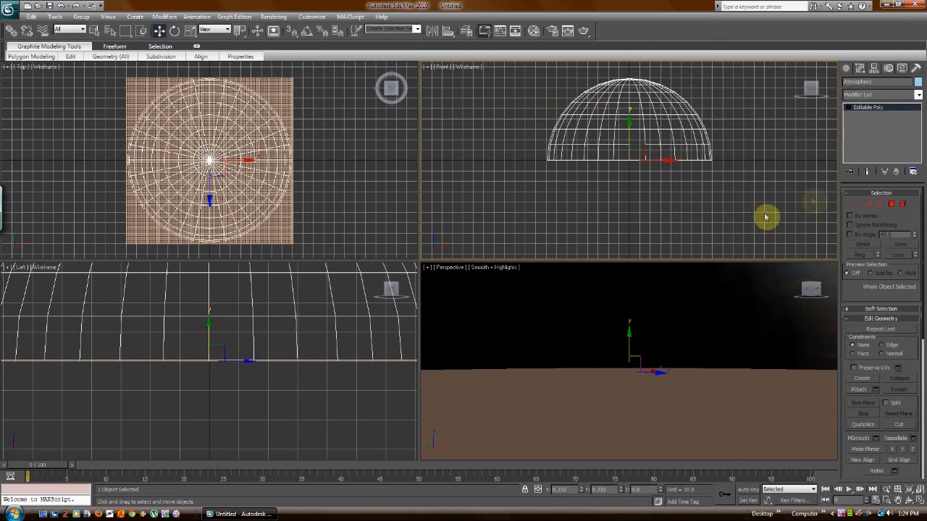
Step: Create a standard Omni light just inside the dome's far edge in the Top view
{"action": "right_click", "coordinate": [671, 302]}
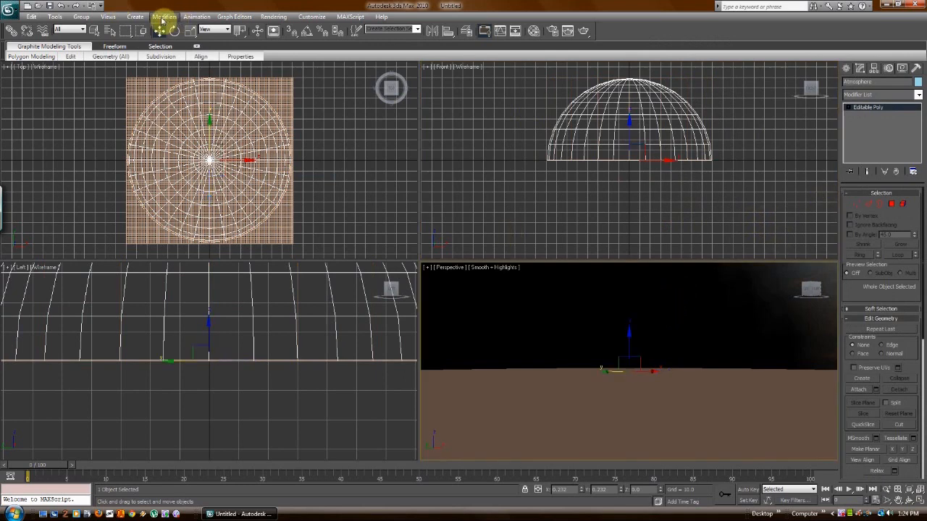
{"action": "left_click", "coordinate": [135, 17]}
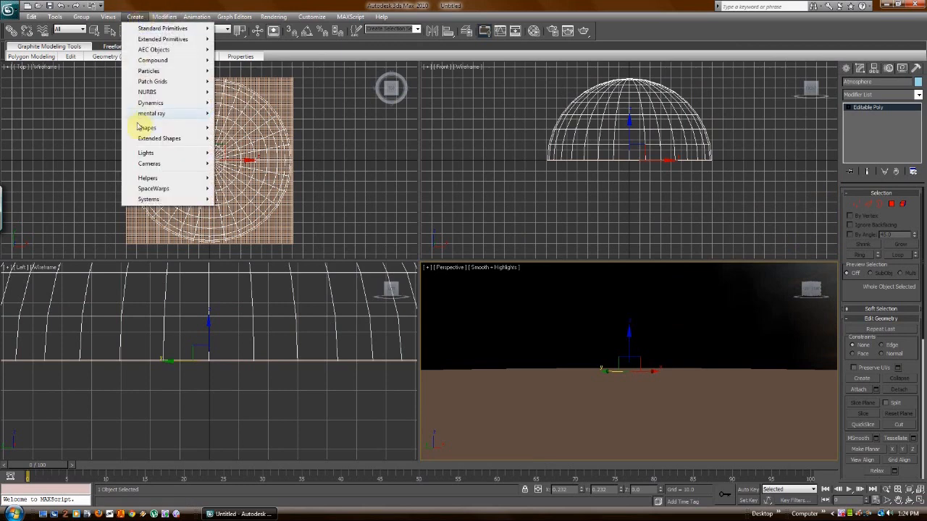
{"action": "mouse_move", "coordinate": [192, 156]}
{"action": "mouse_move", "coordinate": [246, 156]}
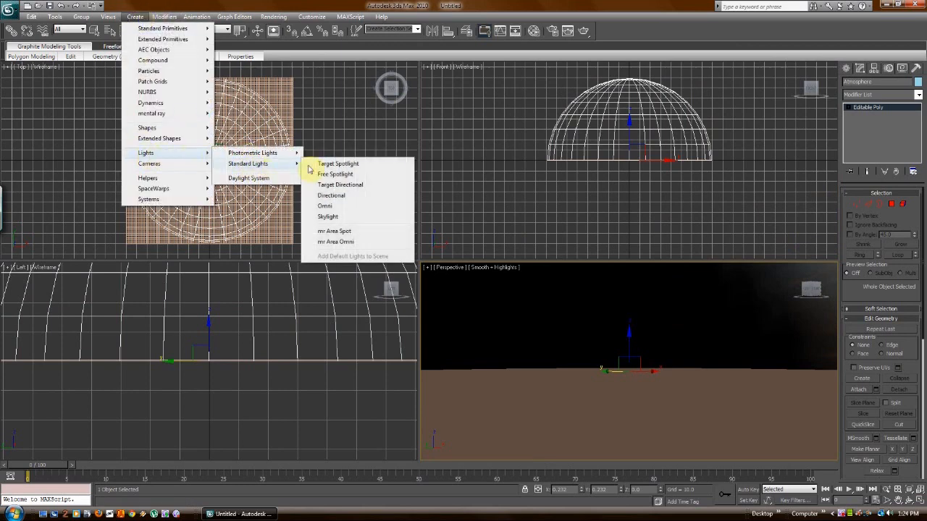
{"action": "left_click", "coordinate": [325, 207]}
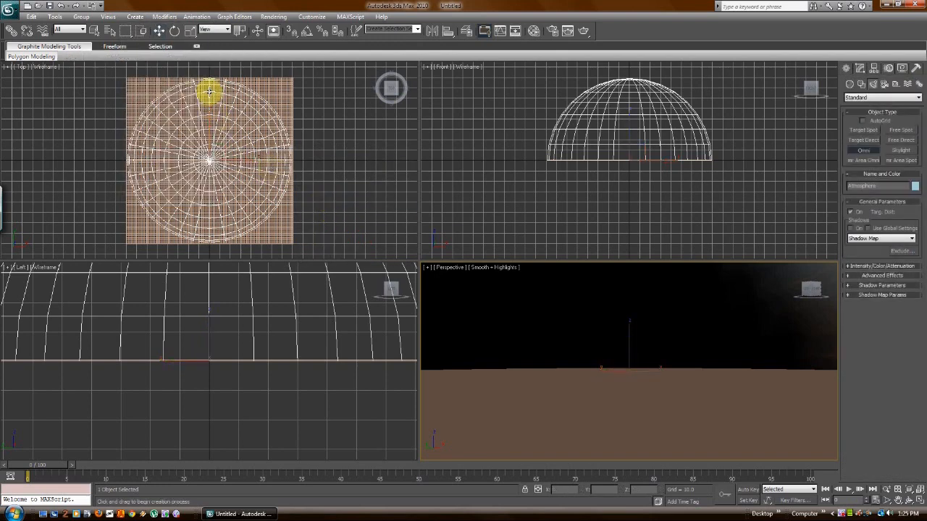
{"action": "left_click", "coordinate": [208, 91]}
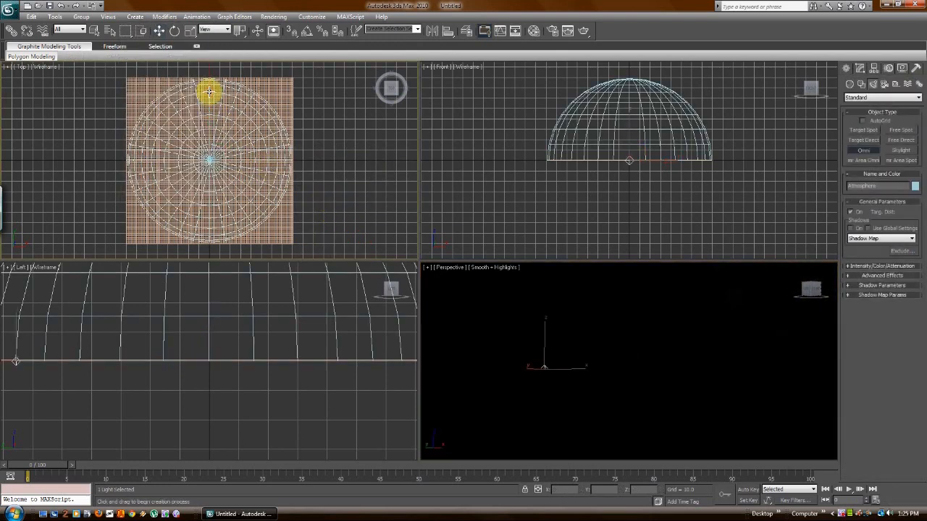
Step: Move the Omni light above the plane and sideways within the dome, to about X 40, Y 59, Z 9
{"action": "right_click", "coordinate": [14, 325]}
{"action": "left_click_drag", "start_coordinate": [16, 325], "coordinate": [16, 296]}
{"action": "left_click", "coordinate": [544, 349]}
{"action": "left_click_drag", "start_coordinate": [570, 351], "coordinate": [594, 353]}
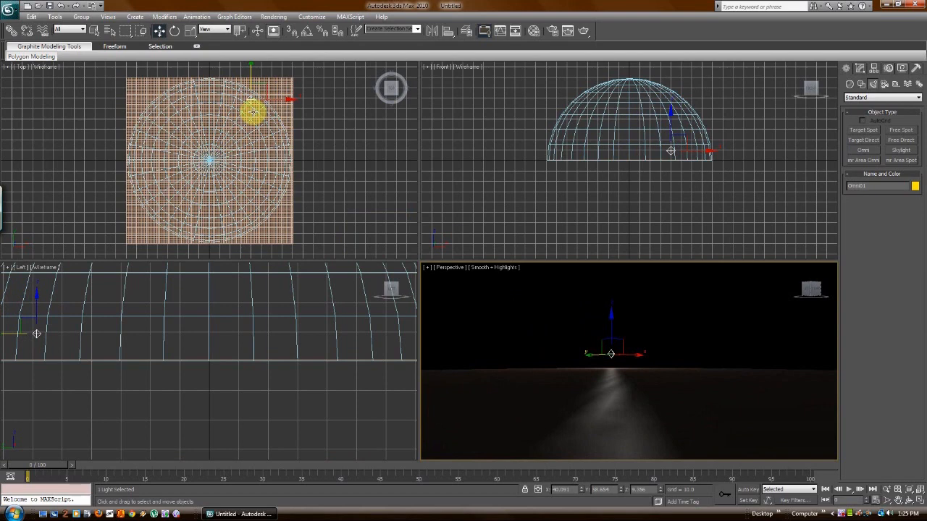
Step: Rename the Omni light as Sun
{"action": "left_click", "coordinate": [859, 69]}
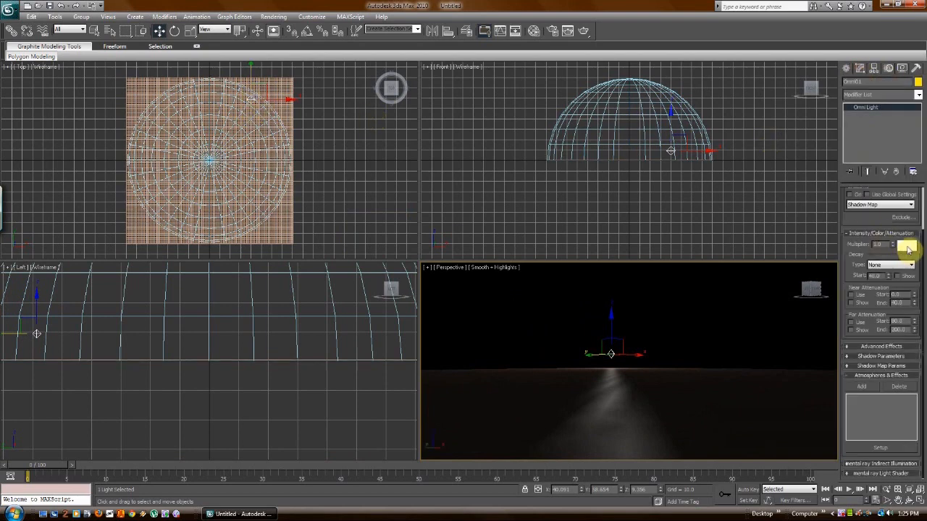
{"action": "left_click_drag", "start_coordinate": [876, 218], "coordinate": [879, 299]}
{"action": "left_click", "coordinate": [871, 82]}
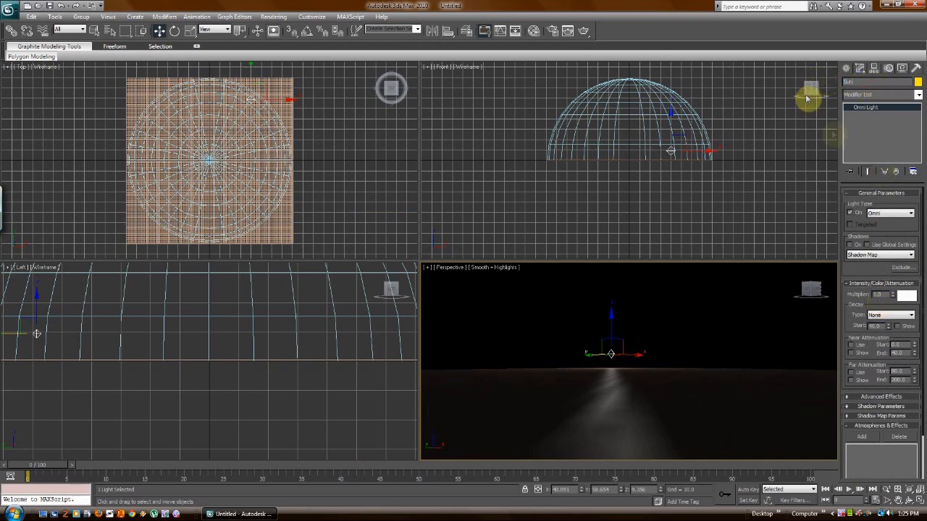
Step: Turn on shadows for the Sun light and set the shadow type to Ray Traced Shadows
{"action": "left_click", "coordinate": [852, 245]}
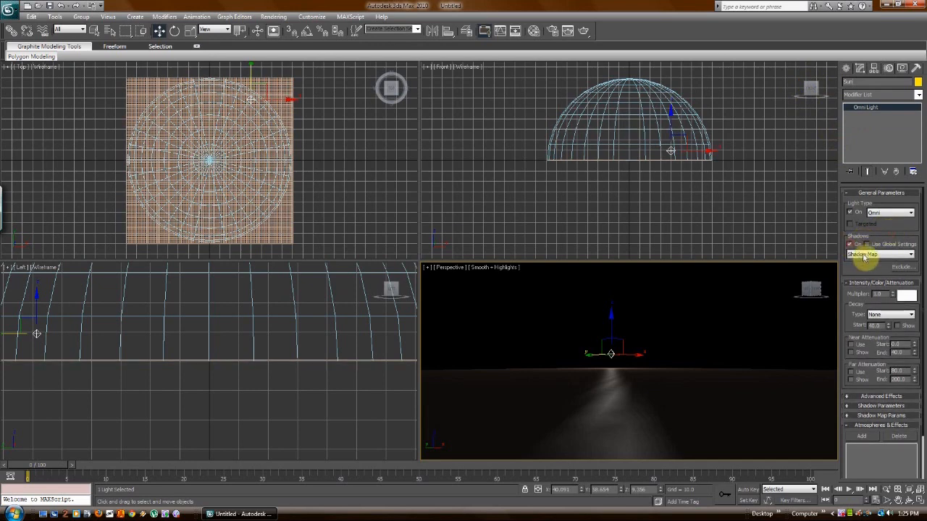
{"action": "left_click", "coordinate": [869, 254]}
{"action": "left_click", "coordinate": [867, 289]}
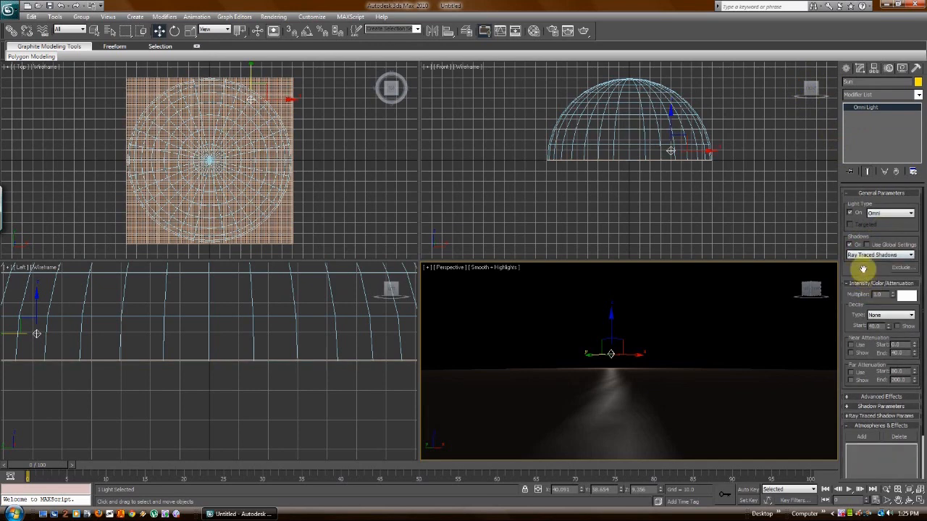
{"action": "left_click_drag", "start_coordinate": [862, 269], "coordinate": [862, 222]}
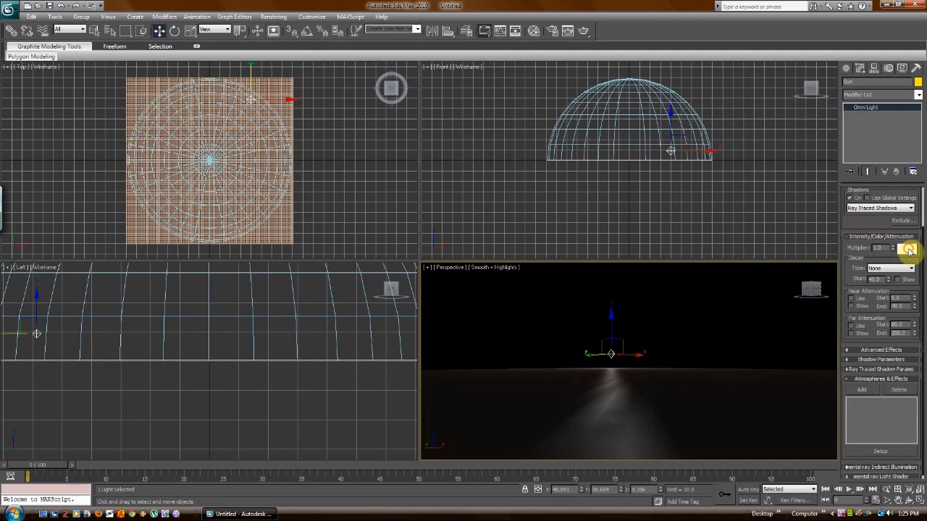
Step: Change the Sun light's color from white to a warm pale orange
{"action": "left_click", "coordinate": [907, 248]}
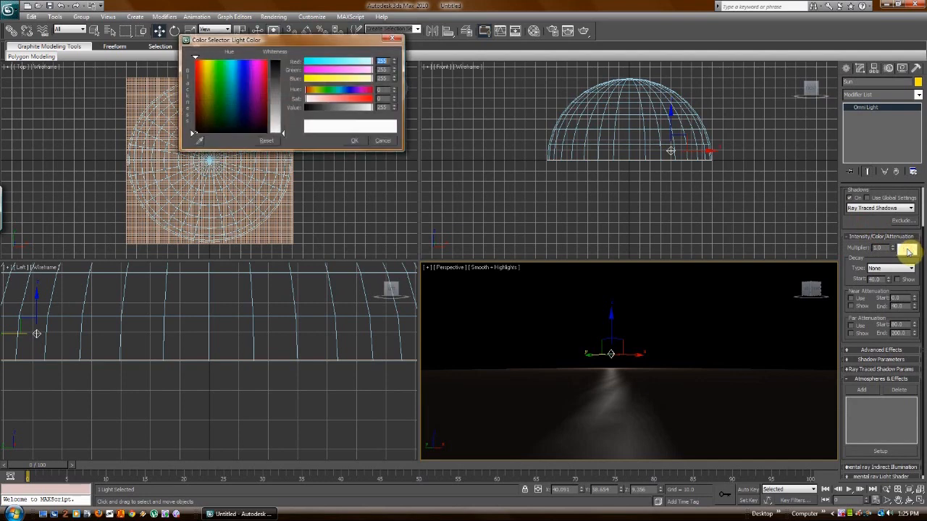
{"action": "left_click", "coordinate": [200, 96]}
{"action": "left_click_drag", "start_coordinate": [282, 133], "coordinate": [283, 112]}
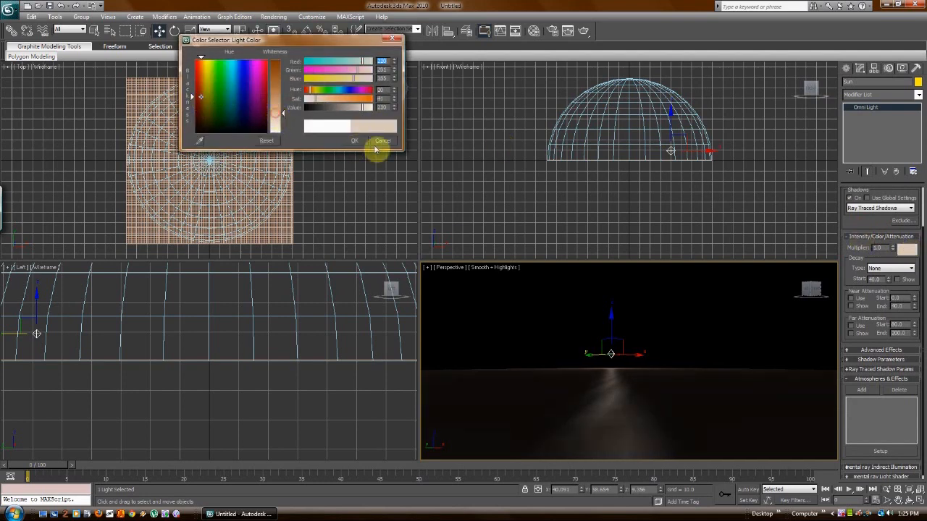
{"action": "left_click", "coordinate": [203, 73]}
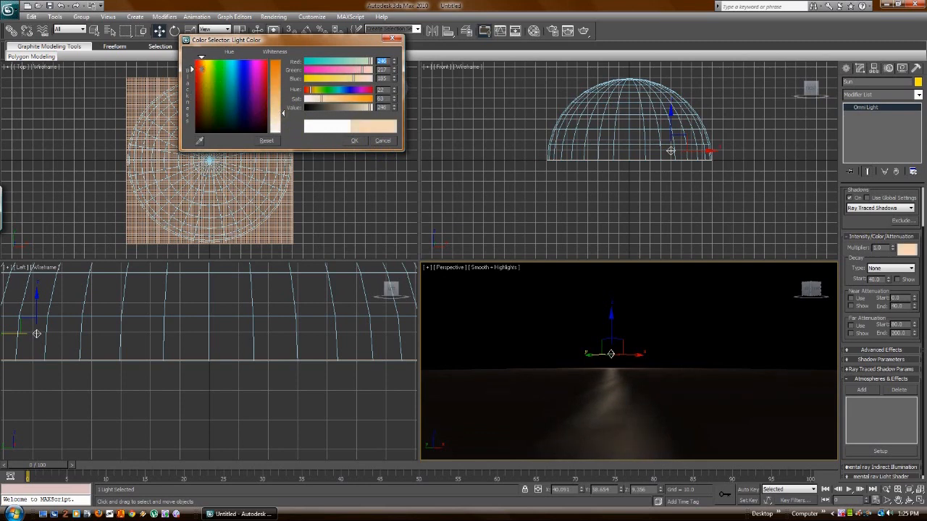
{"action": "left_click", "coordinate": [354, 140]}
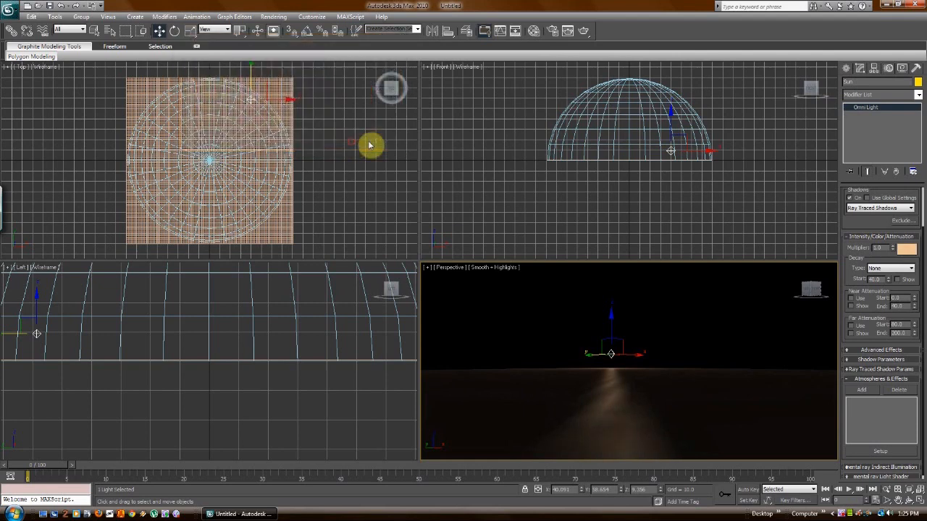
Step: Set the Sun light's decay type to Inverse and raise its multiplier to 8.0
{"action": "left_click", "coordinate": [886, 270]}
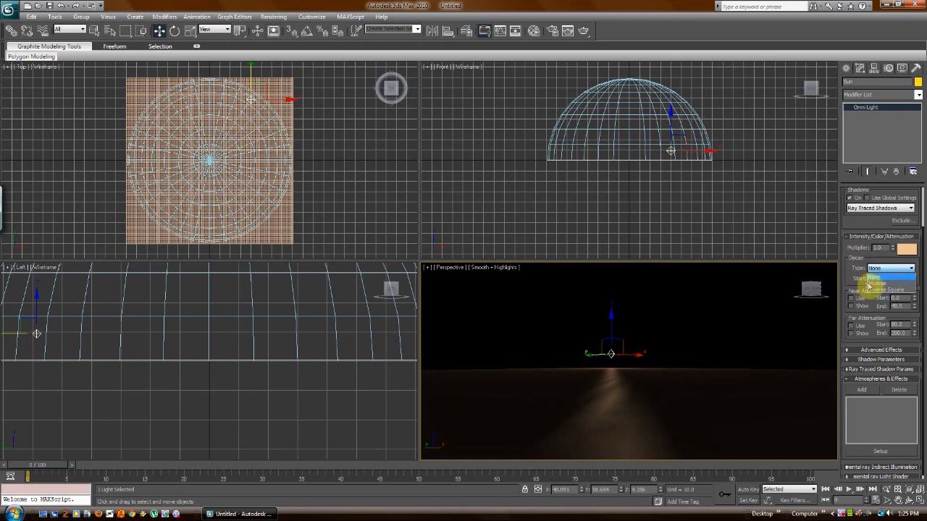
{"action": "left_click", "coordinate": [875, 283]}
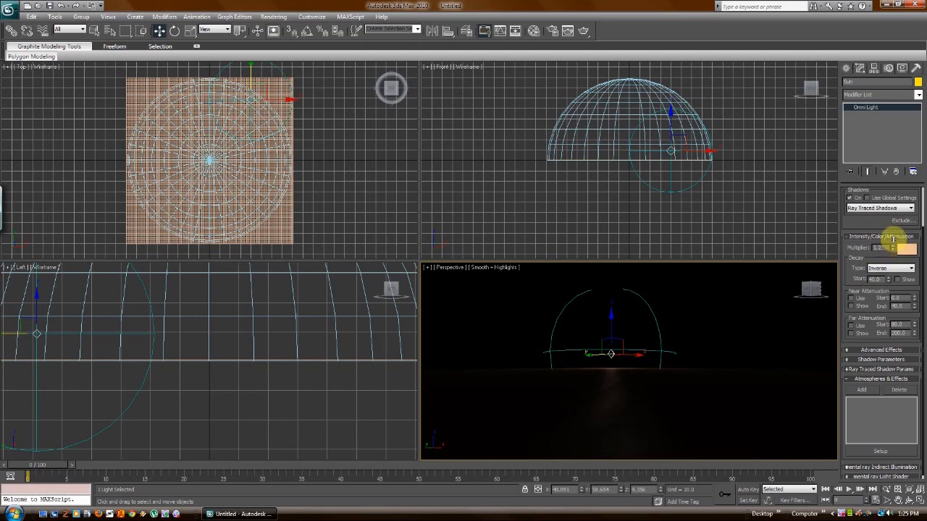
{"action": "left_click_drag", "start_coordinate": [895, 208], "coordinate": [854, 247]}
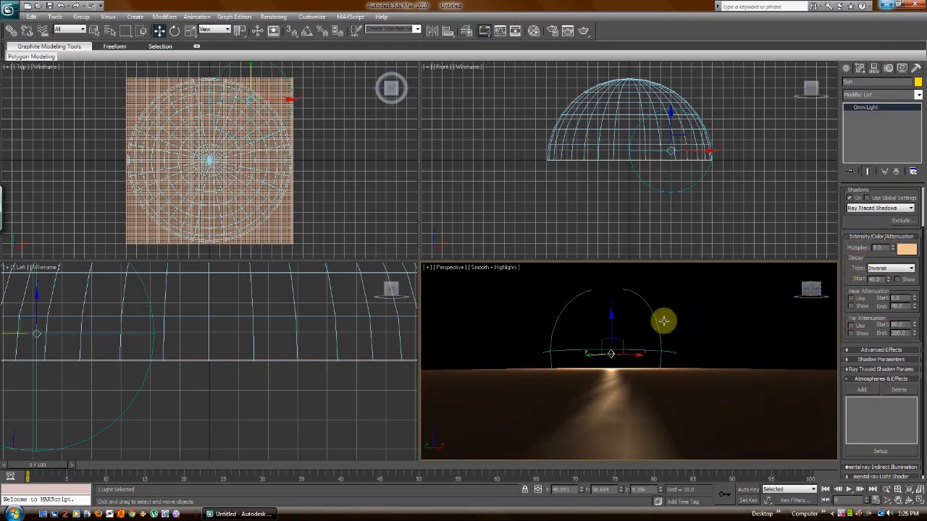
Step: Select the dome and duplicate the Sky material's diffuse map into its self-illumination slot, using the Copy method
{"action": "right_click", "coordinate": [713, 319]}
{"action": "left_click", "coordinate": [719, 316]}
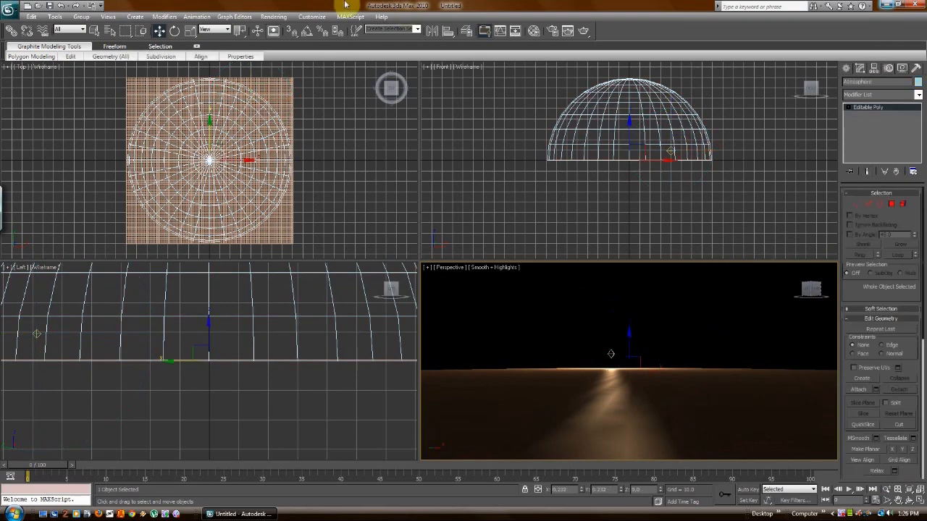
{"action": "left_click", "coordinate": [274, 17]}
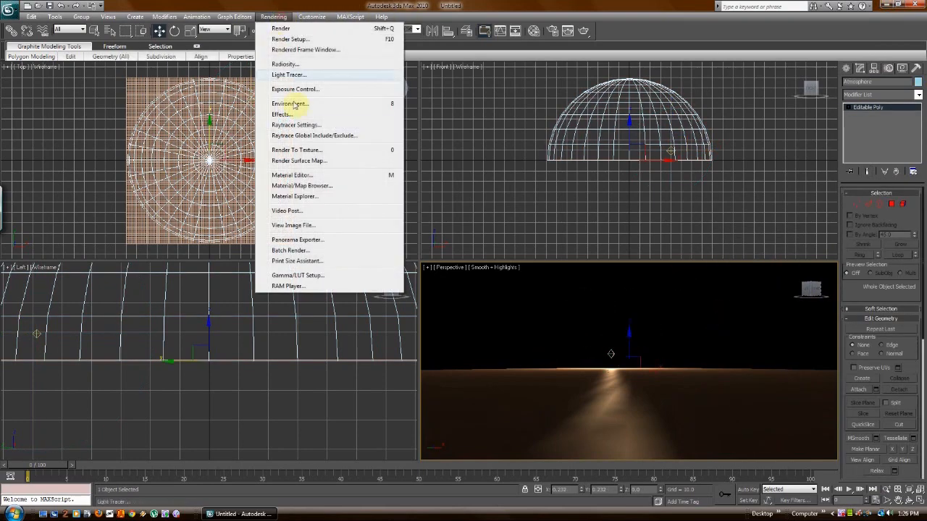
{"action": "left_click", "coordinate": [293, 176]}
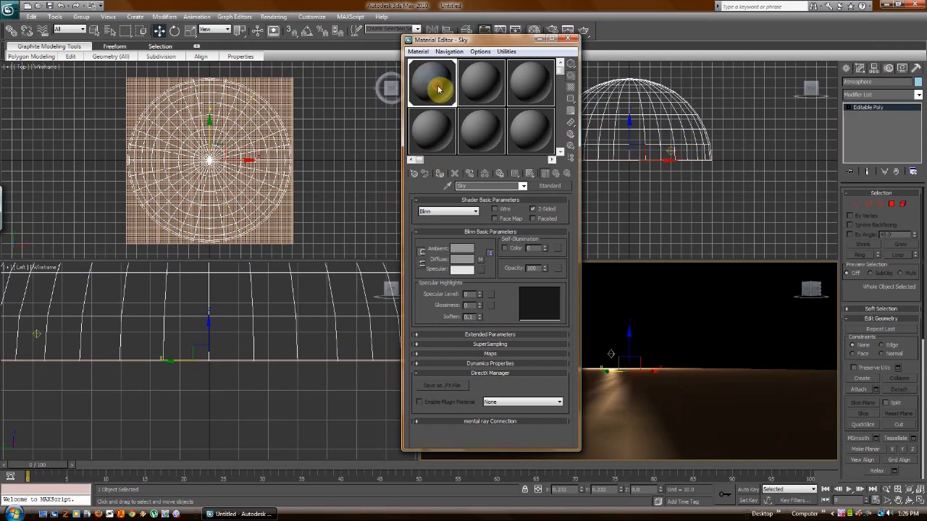
{"action": "left_click_drag", "start_coordinate": [459, 39], "coordinate": [215, 42]}
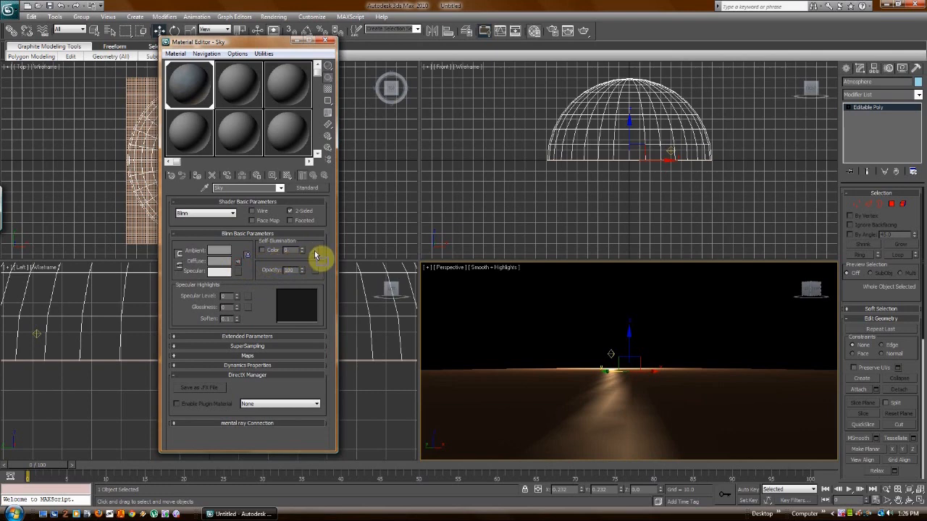
{"action": "left_click_drag", "start_coordinate": [315, 255], "coordinate": [314, 251]}
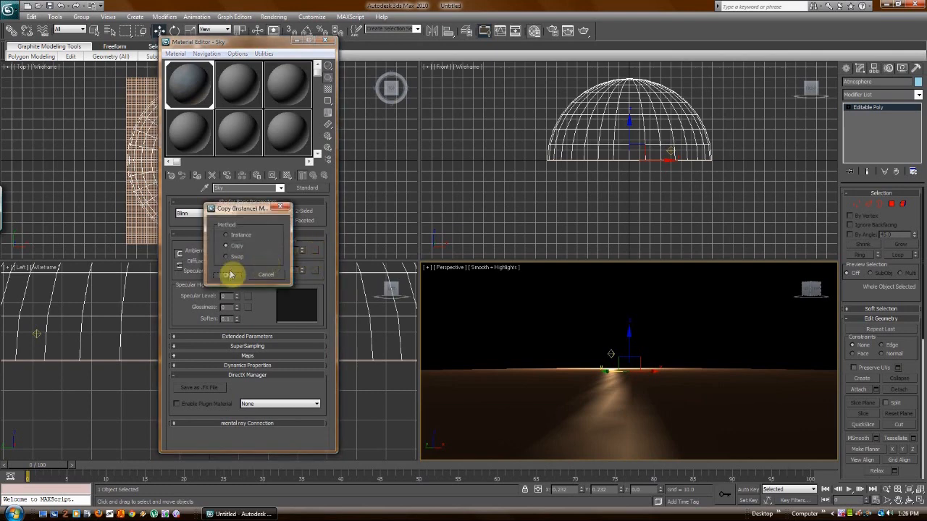
{"action": "left_click", "coordinate": [230, 276]}
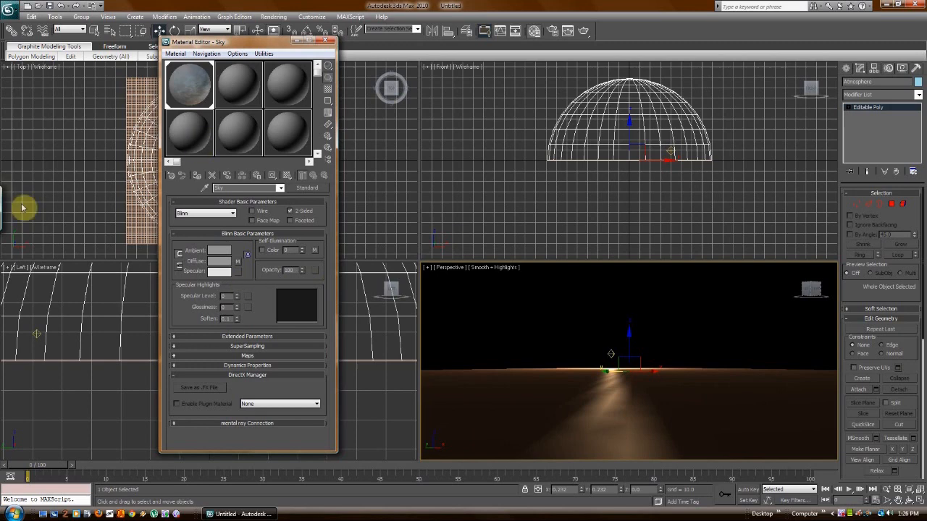
Step: Raise the Sun light in the Left view to about Z 15.9 and shift it inward to about Y 56.8
{"action": "left_click", "coordinate": [34, 342]}
{"action": "left_click", "coordinate": [34, 332]}
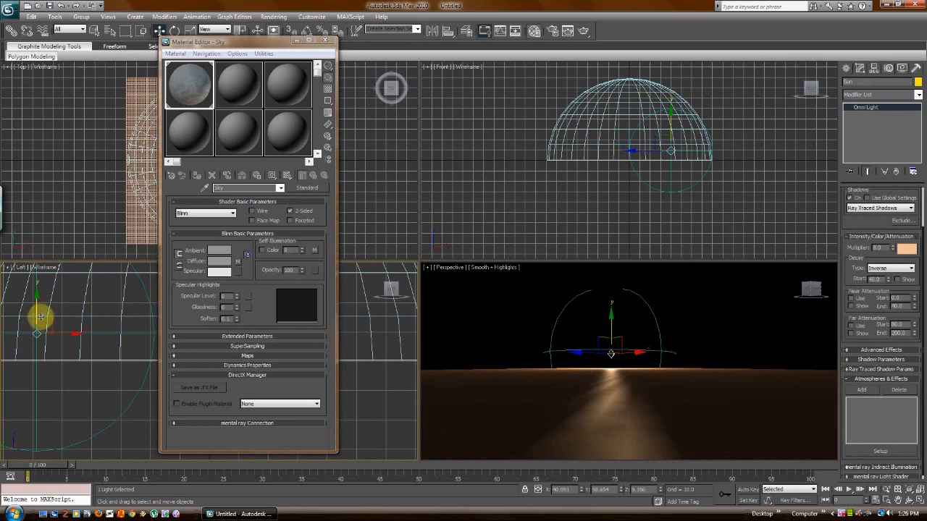
{"action": "left_click_drag", "start_coordinate": [36, 308], "coordinate": [39, 288]}
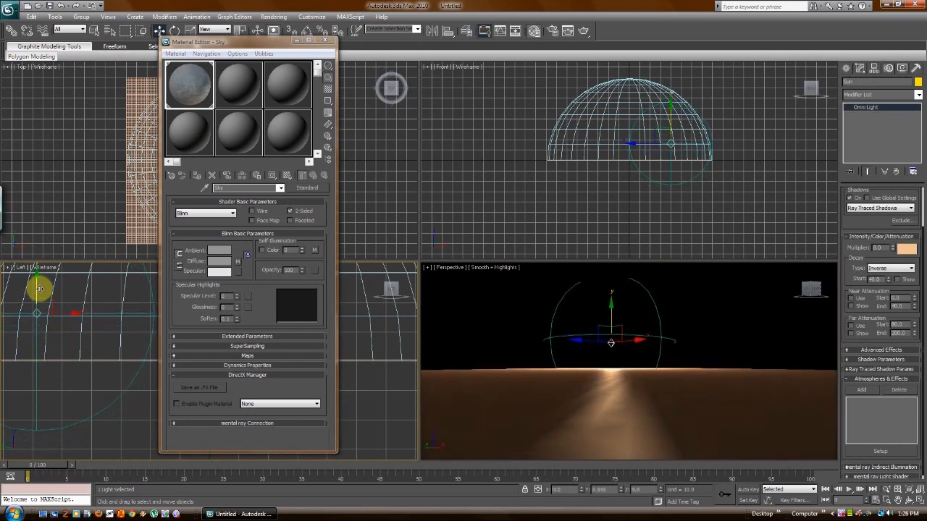
{"action": "left_click", "coordinate": [298, 40]}
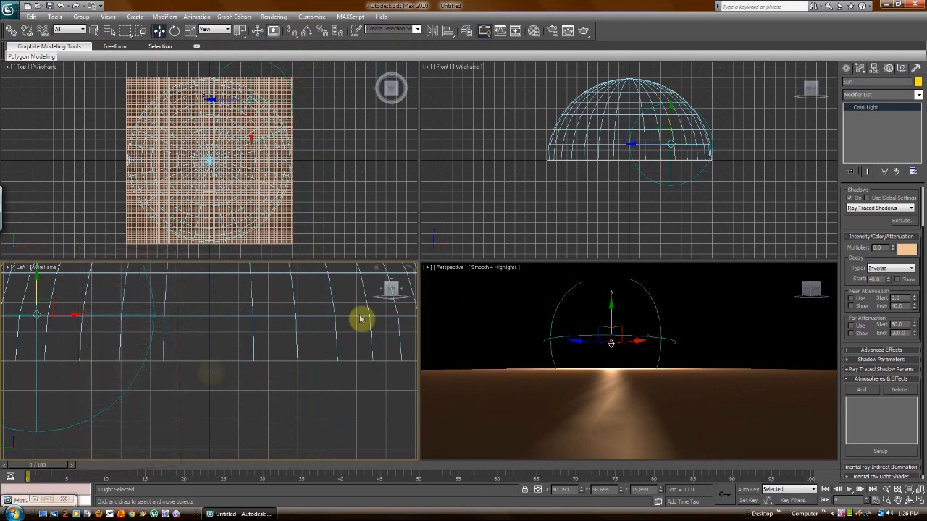
{"action": "right_click", "coordinate": [181, 381]}
{"action": "left_click_drag", "start_coordinate": [66, 314], "coordinate": [40, 316]}
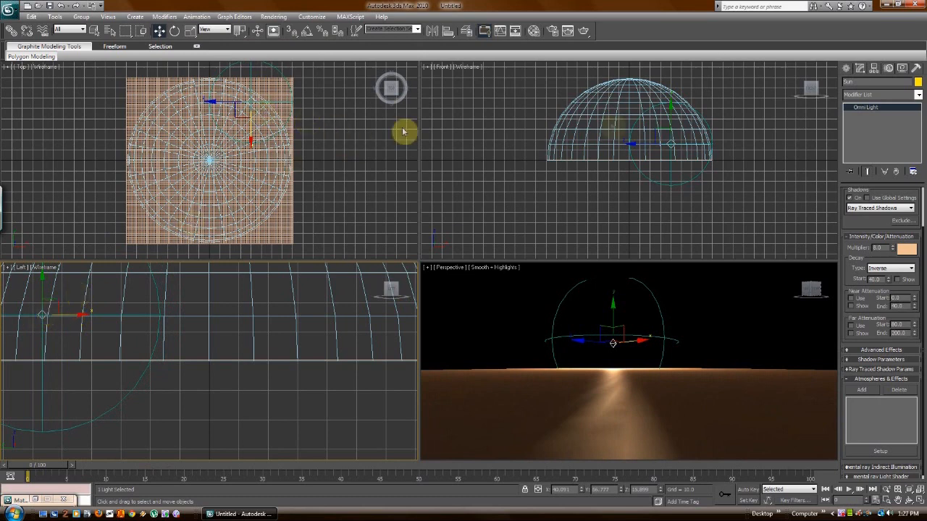
Step: Render the Front view to check the dome's sky texture and close the rendered image
{"action": "left_click", "coordinate": [620, 116]}
{"action": "left_click", "coordinate": [274, 17]}
{"action": "left_click", "coordinate": [285, 29]}
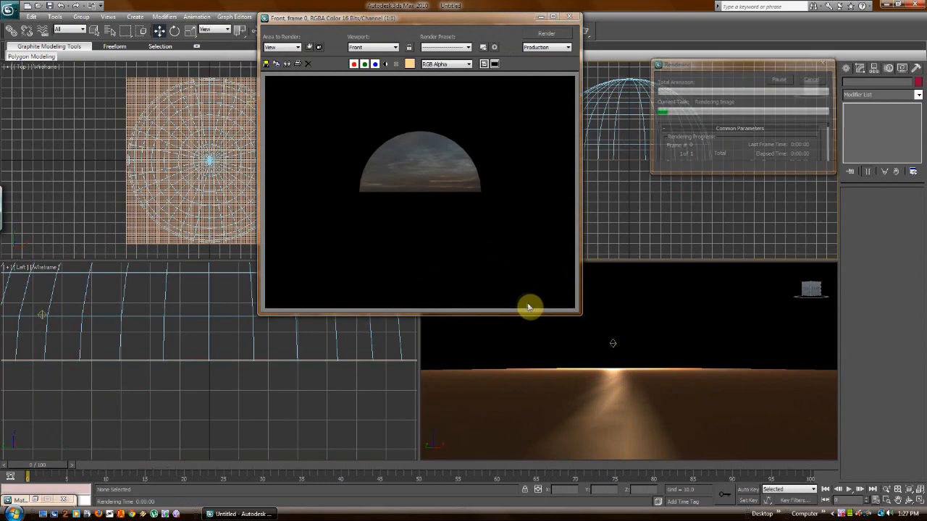
{"action": "left_click", "coordinate": [569, 16]}
Step: Render the Perspective view to examine the sky and the lit ground, closing the rendered image when done
{"action": "left_click", "coordinate": [557, 384]}
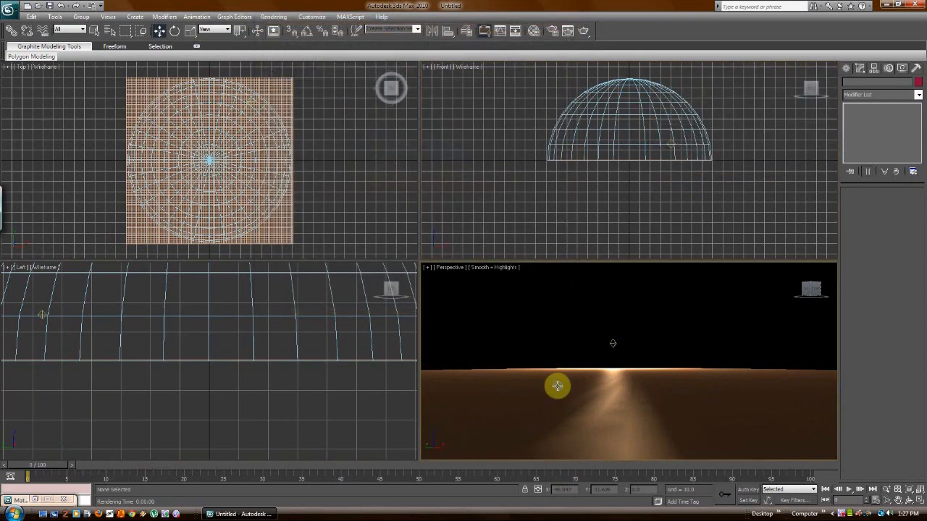
{"action": "left_click", "coordinate": [272, 16]}
{"action": "left_click", "coordinate": [274, 29]}
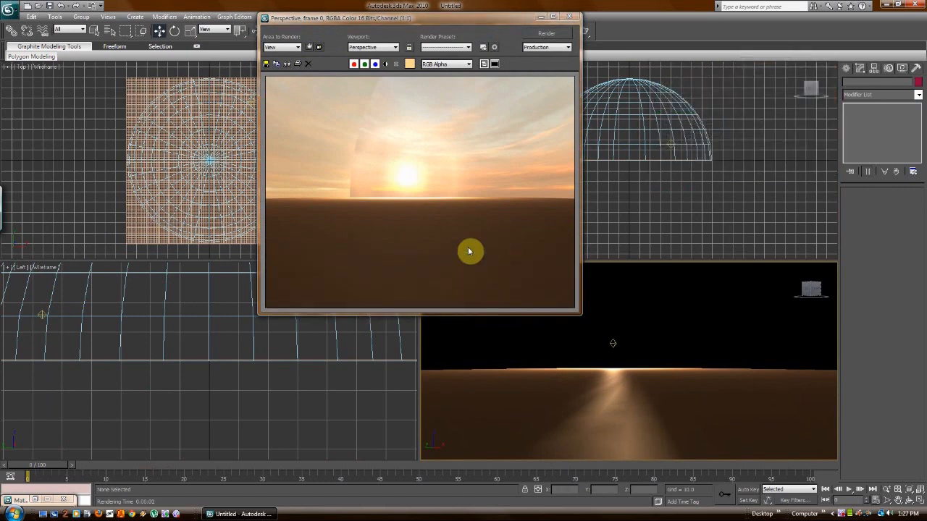
{"action": "left_click", "coordinate": [570, 18]}
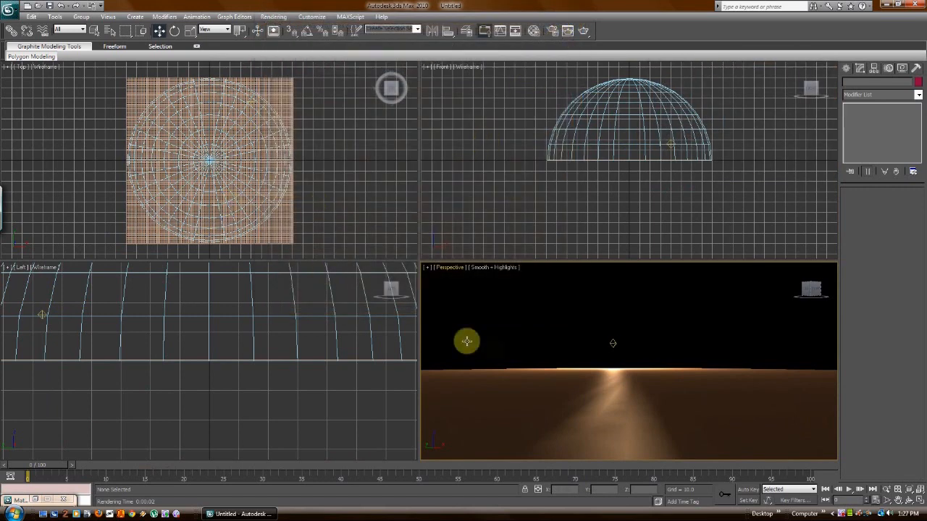
Step: Clear the dome's Sky material self-illumination map and set its self-illumination value to 100
{"action": "left_click", "coordinate": [532, 315]}
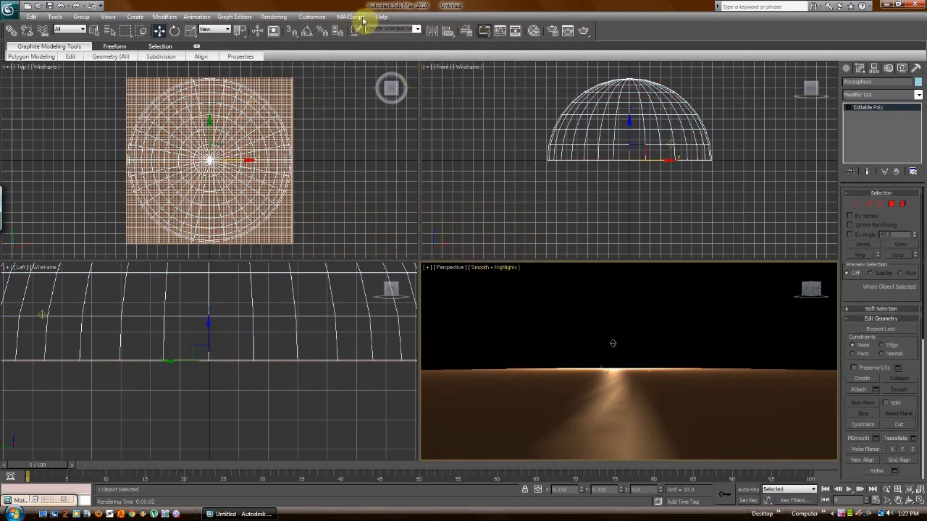
{"action": "left_click", "coordinate": [279, 18]}
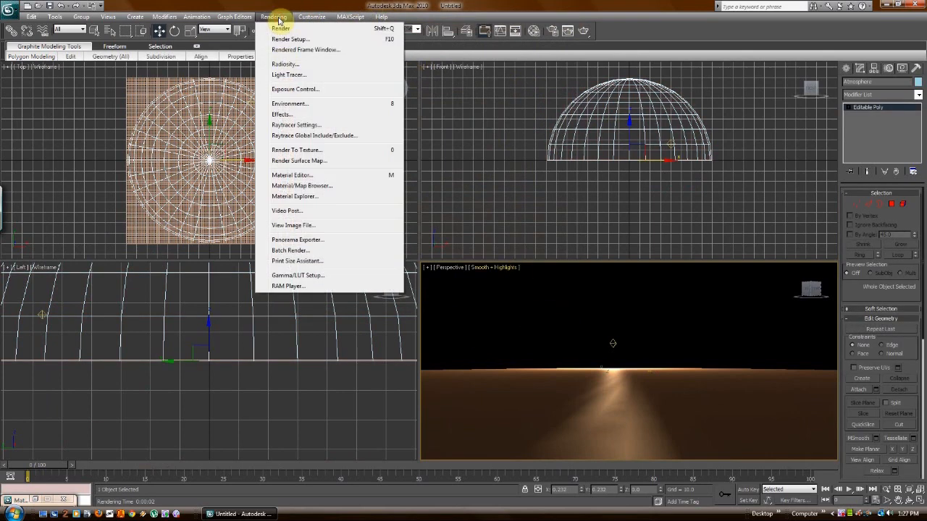
{"action": "left_click", "coordinate": [286, 175]}
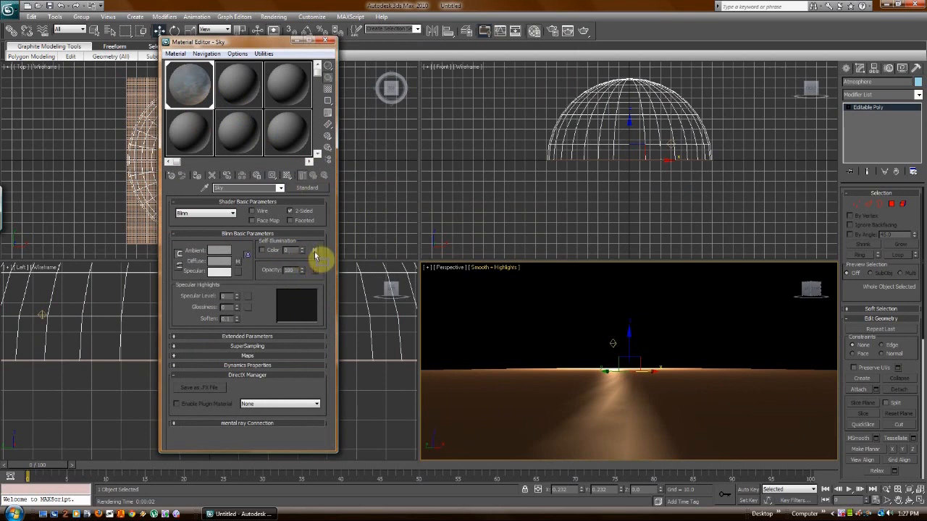
{"action": "left_click_drag", "start_coordinate": [302, 250], "coordinate": [306, 149]}
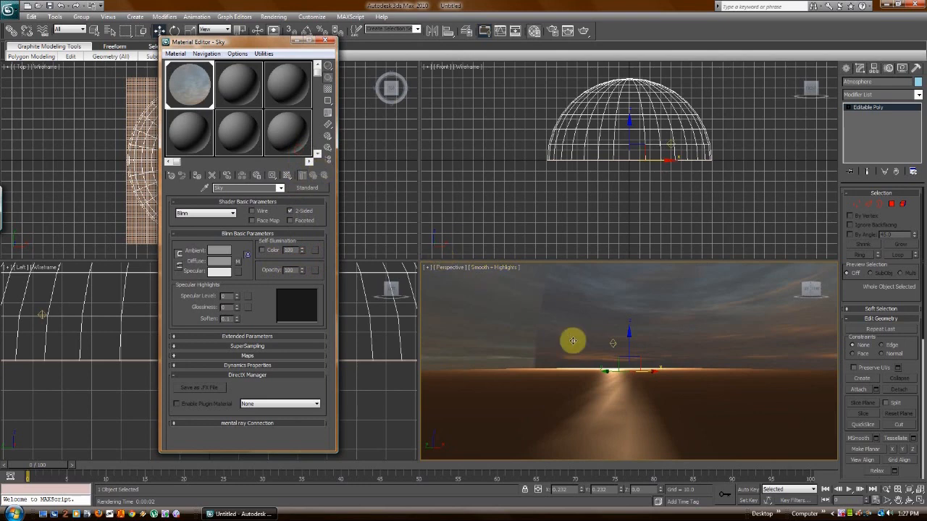
Step: Maximize the Perspective viewport and enable U mirroring instead of tiling for the Sky material's diffuse bitmap
{"action": "right_click", "coordinate": [640, 331]}
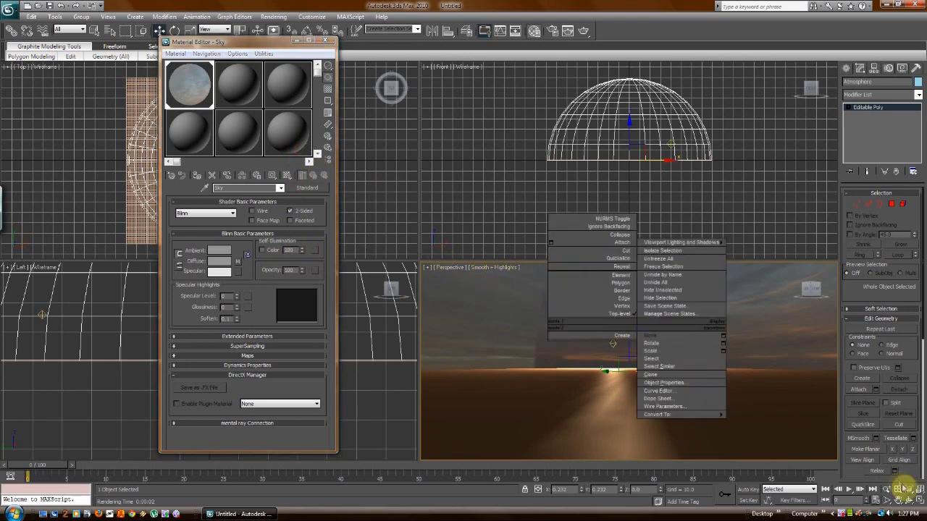
{"action": "left_click", "coordinate": [663, 336]}
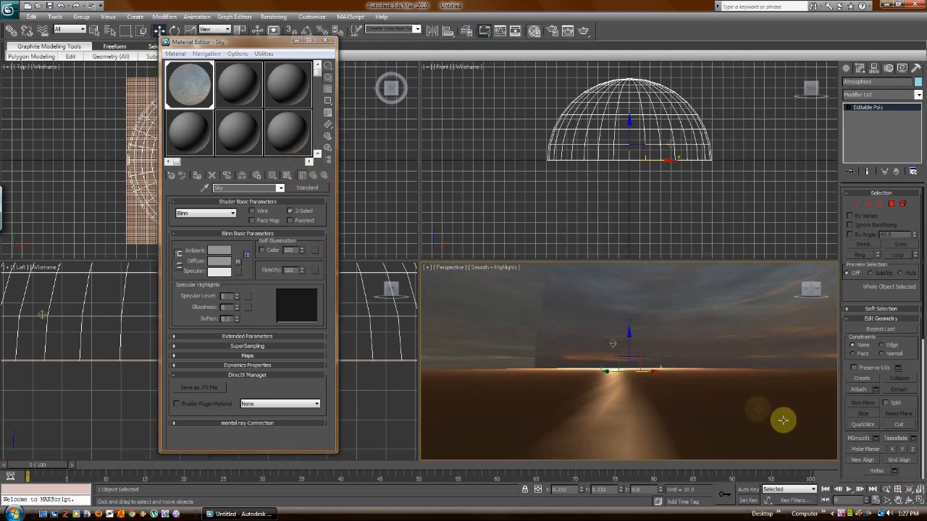
{"action": "right_click", "coordinate": [664, 327]}
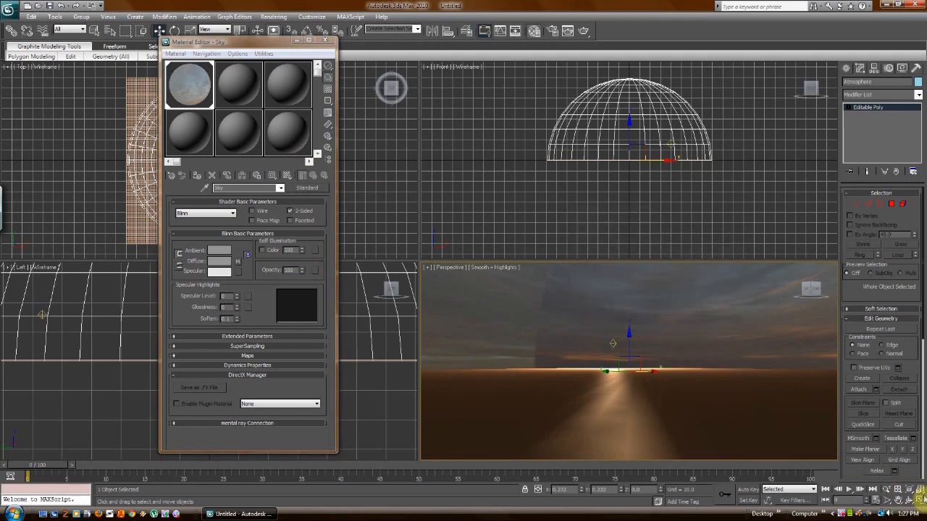
{"action": "left_click", "coordinate": [920, 500]}
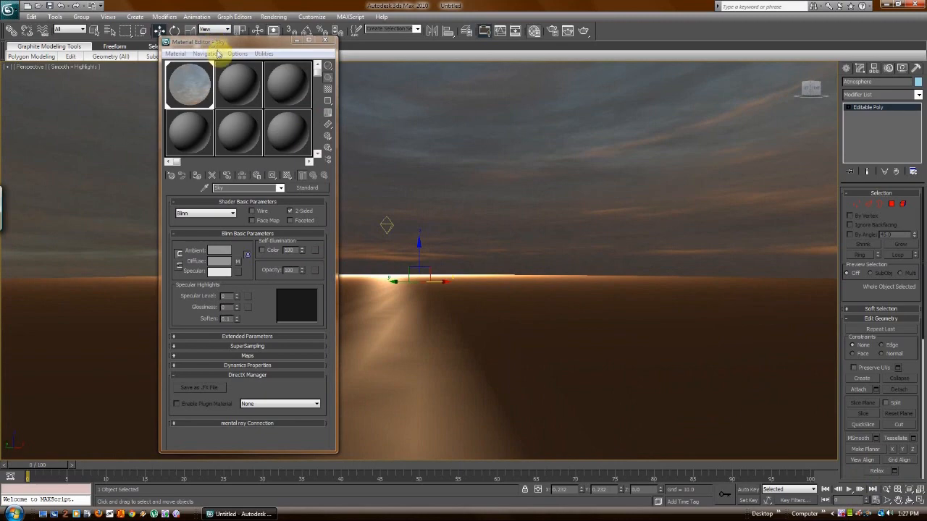
{"action": "left_click_drag", "start_coordinate": [219, 44], "coordinate": [739, 68]}
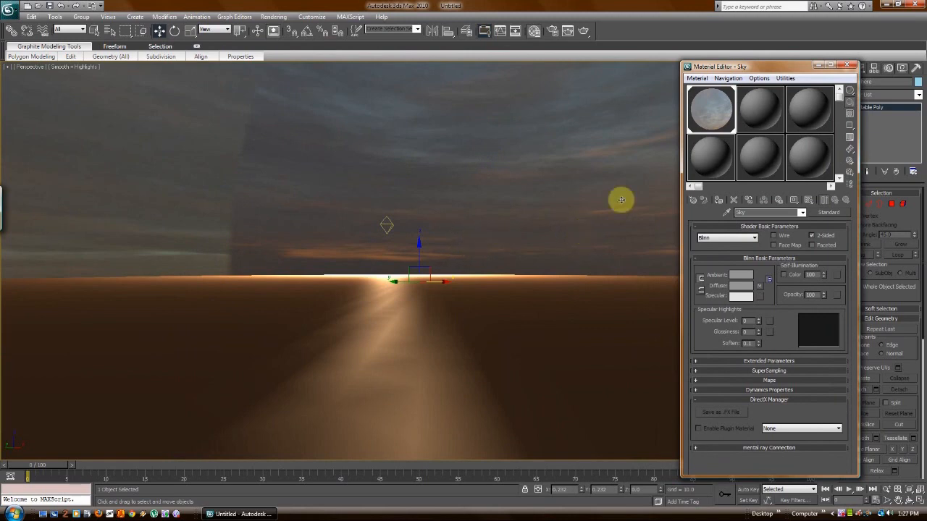
{"action": "left_click", "coordinate": [760, 288]}
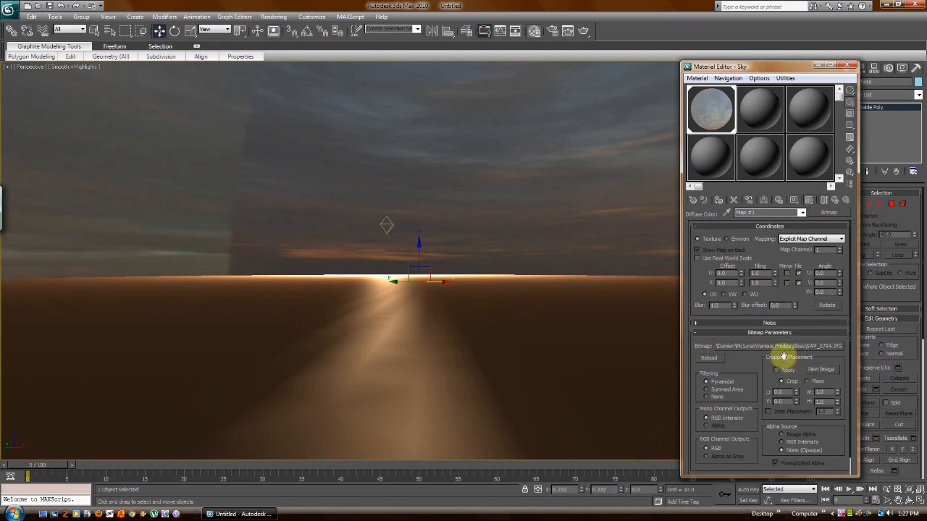
{"action": "left_click", "coordinate": [787, 274]}
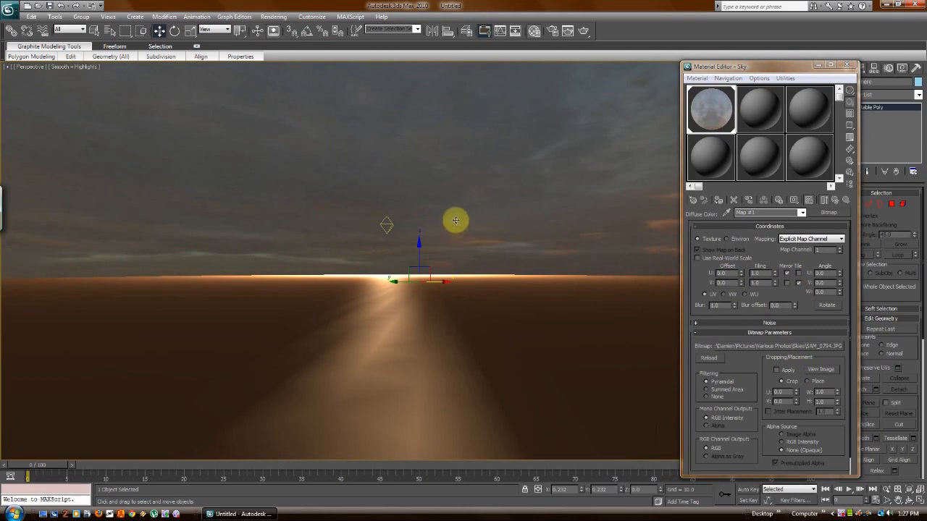
Step: Rotate the dome about 249 degrees around the Z axis, ending with the Move tool active
{"action": "right_click", "coordinate": [452, 223]}
{"action": "left_click", "coordinate": [471, 237]}
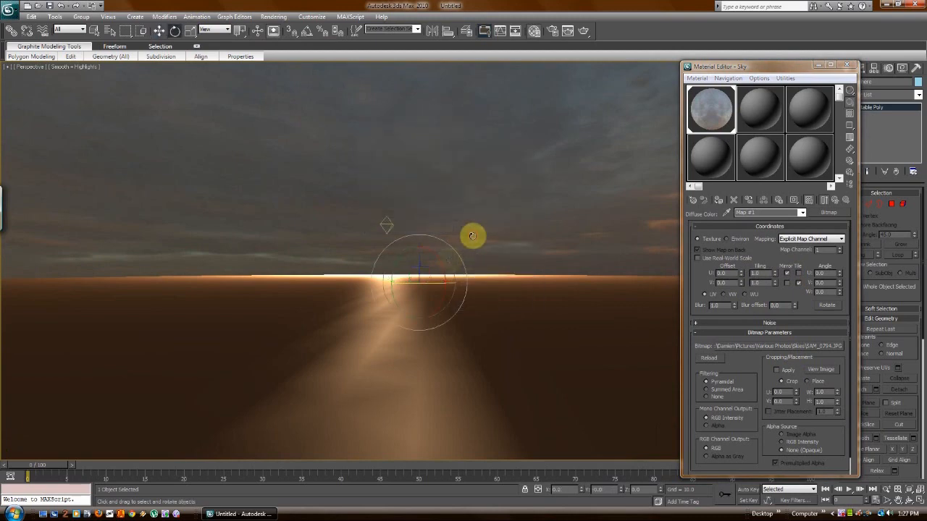
{"action": "left_click_drag", "start_coordinate": [431, 283], "coordinate": [662, 305]}
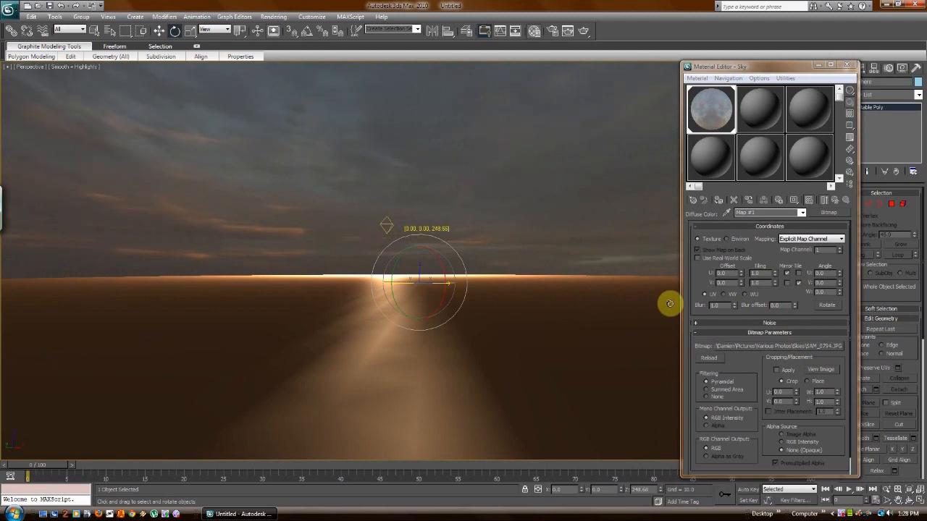
{"action": "right_click", "coordinate": [473, 261]}
{"action": "left_click", "coordinate": [478, 259]}
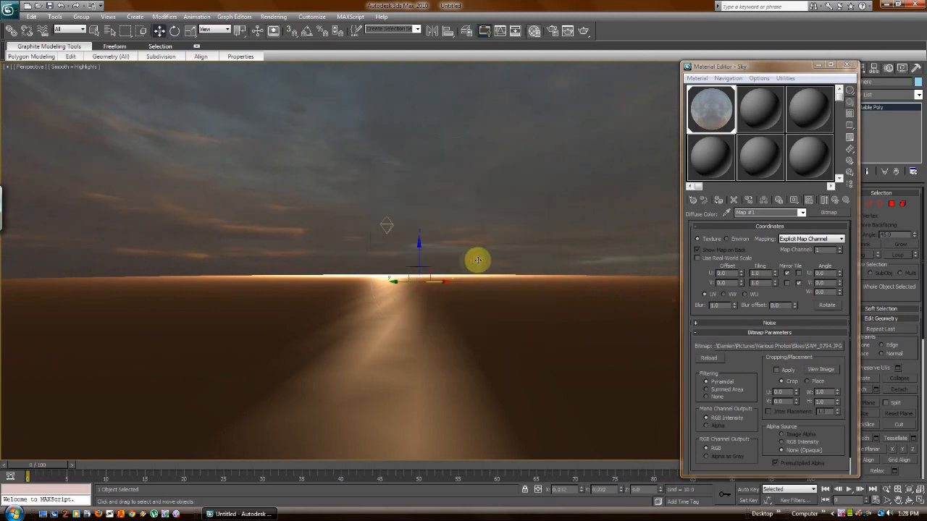
Step: Render the Perspective view to check the rotated sky dome against the ground, closing the rendered image when done
{"action": "left_click", "coordinate": [278, 17]}
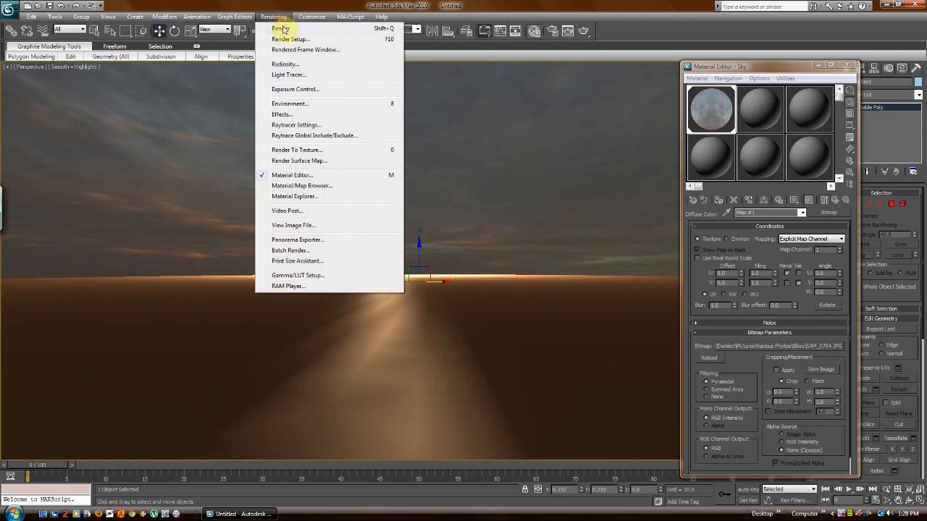
{"action": "left_click", "coordinate": [283, 29]}
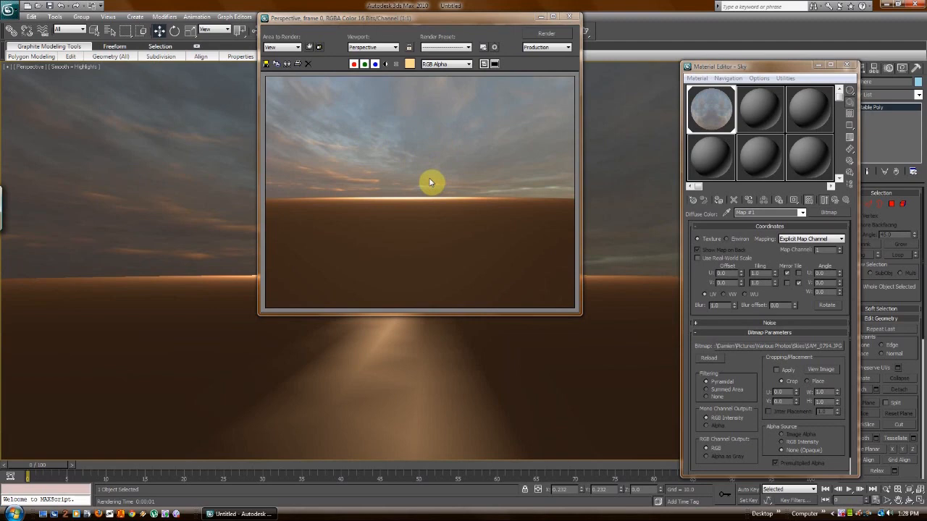
{"action": "left_click", "coordinate": [569, 17]}
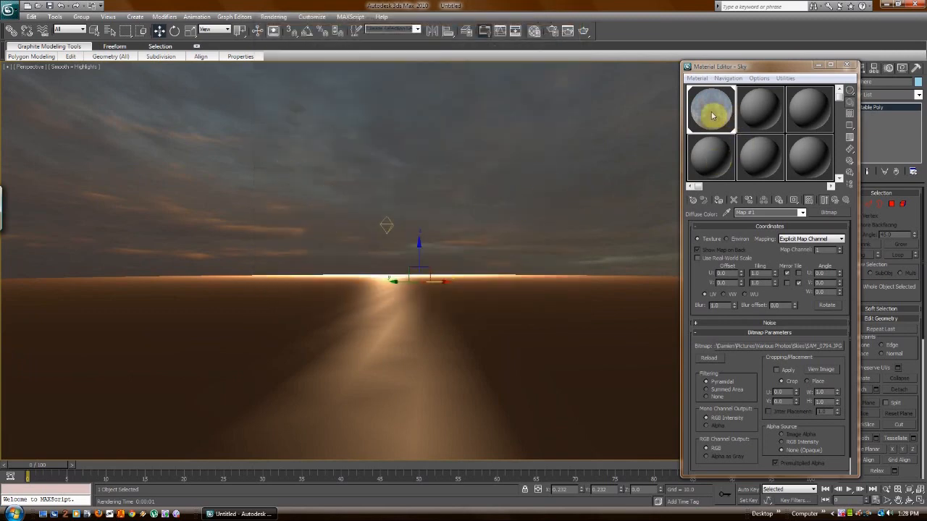
Step: In the parent Sky material, place a non-instanced copy of the diffuse map into the self-illumination map slot
{"action": "left_click", "coordinate": [804, 212]}
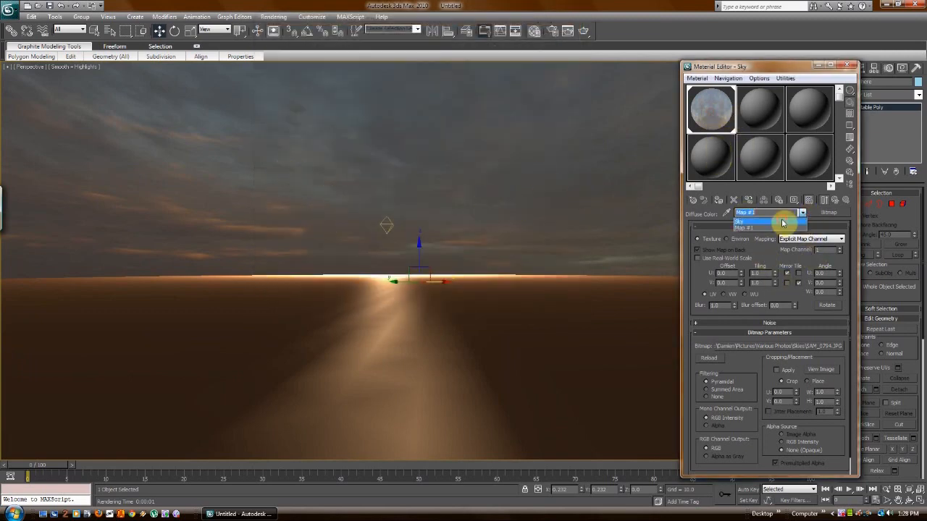
{"action": "left_click", "coordinate": [782, 221]}
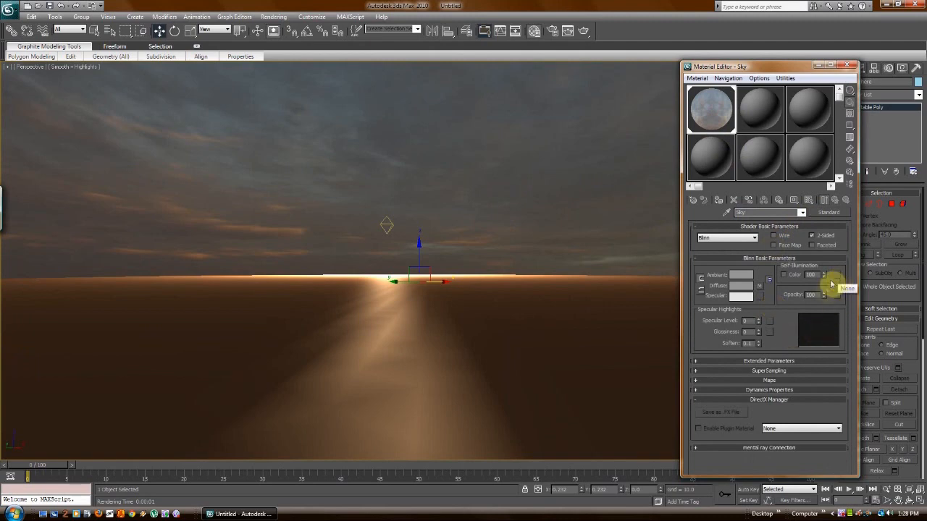
{"action": "left_click_drag", "start_coordinate": [760, 286], "coordinate": [834, 274]}
{"action": "left_click", "coordinate": [749, 270]}
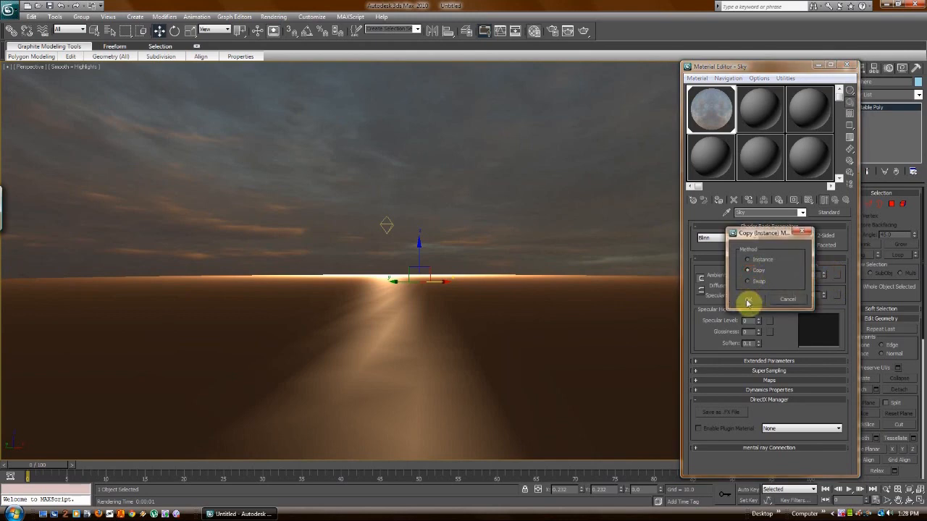
{"action": "left_click", "coordinate": [748, 301]}
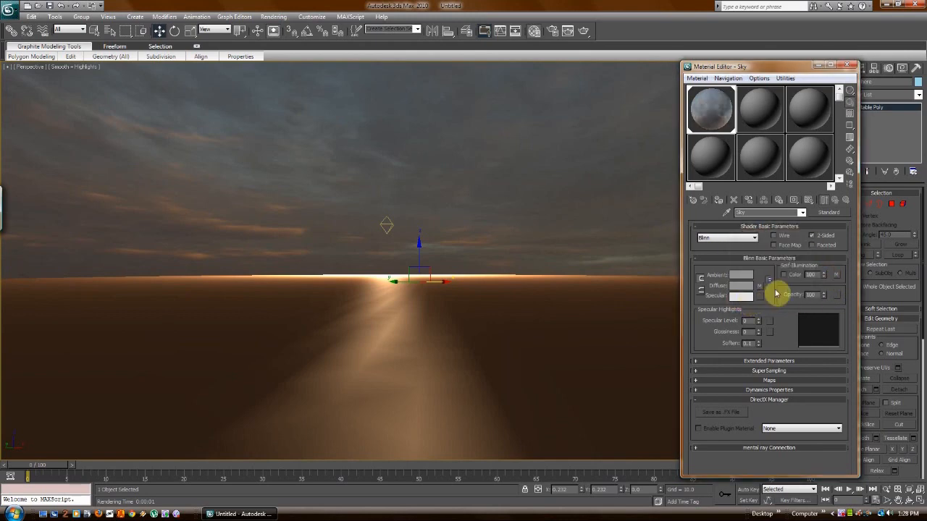
Step: Shift the Material Editor off the modifier settings, select the Sun omni light in the viewport, and minimize the editor
{"action": "left_click_drag", "start_coordinate": [757, 71], "coordinate": [696, 83]}
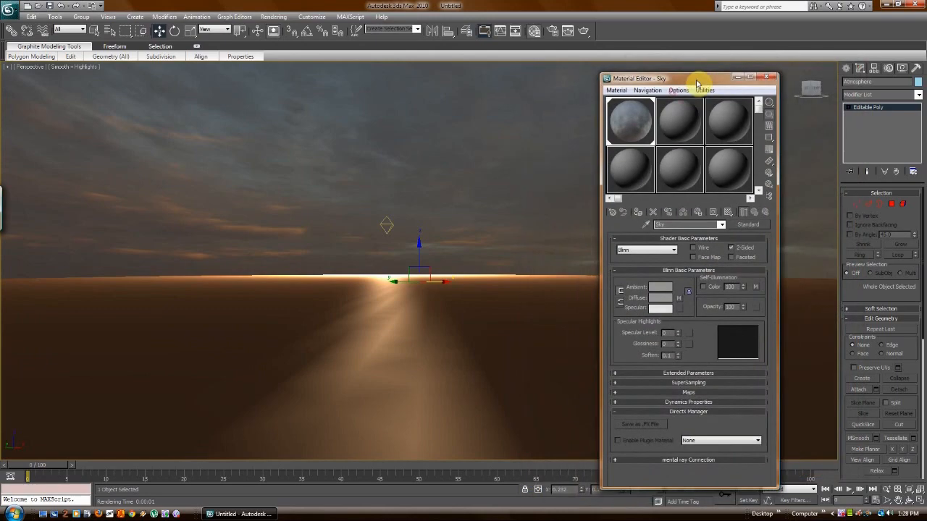
{"action": "left_click", "coordinate": [389, 229]}
{"action": "right_click", "coordinate": [389, 229]}
{"action": "left_click", "coordinate": [407, 238]}
{"action": "left_click", "coordinate": [384, 225]}
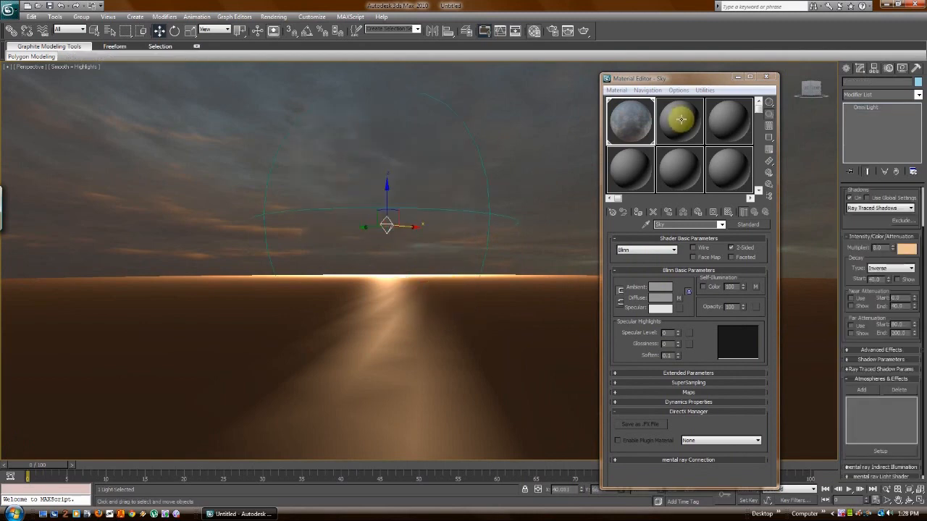
{"action": "left_click", "coordinate": [738, 78]}
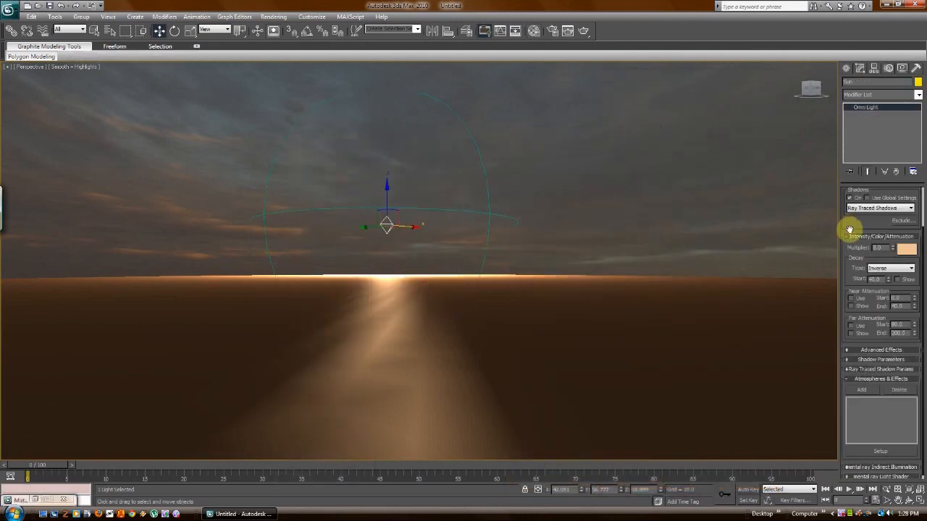
Step: Review the Sun light's Exclude/Include settings with the Atmosphere object highlighted, accepting the dialog when done
{"action": "left_click_drag", "start_coordinate": [853, 223], "coordinate": [854, 294]}
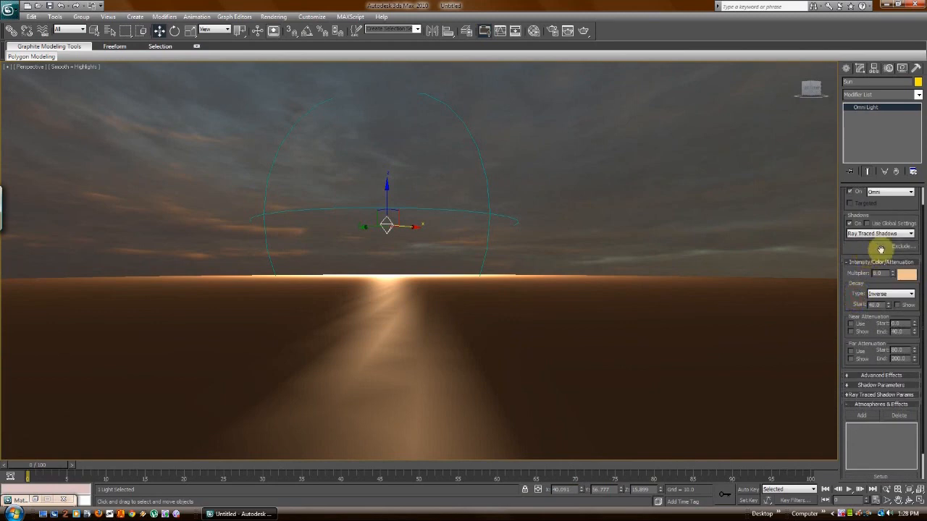
{"action": "left_click", "coordinate": [903, 247]}
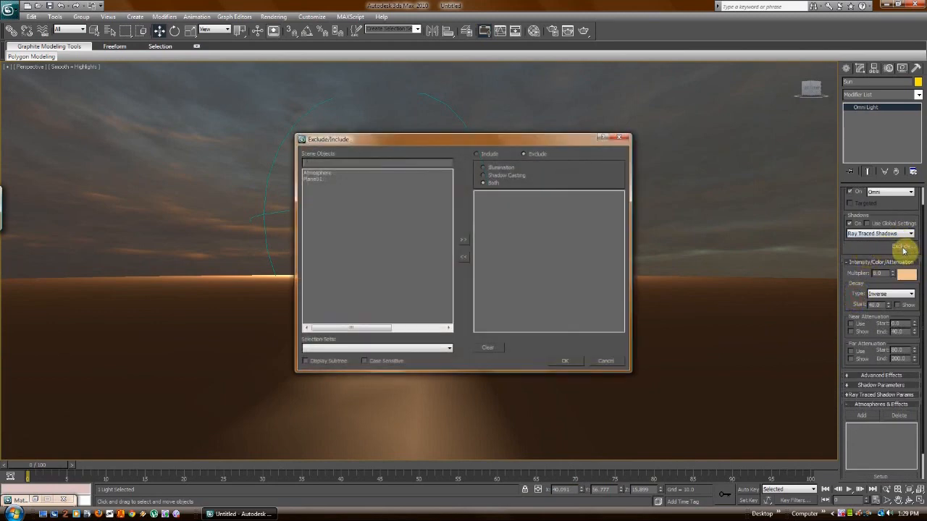
{"action": "left_click", "coordinate": [319, 175]}
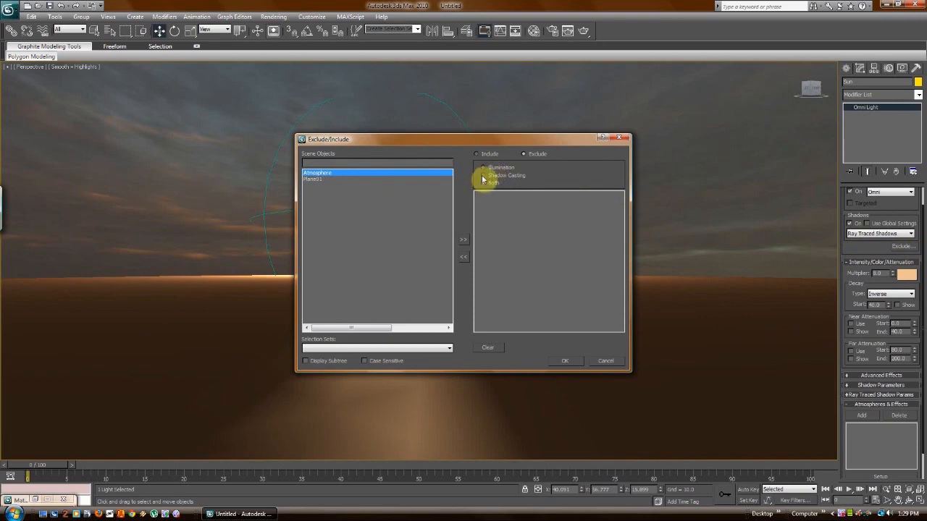
{"action": "left_click", "coordinate": [564, 362]}
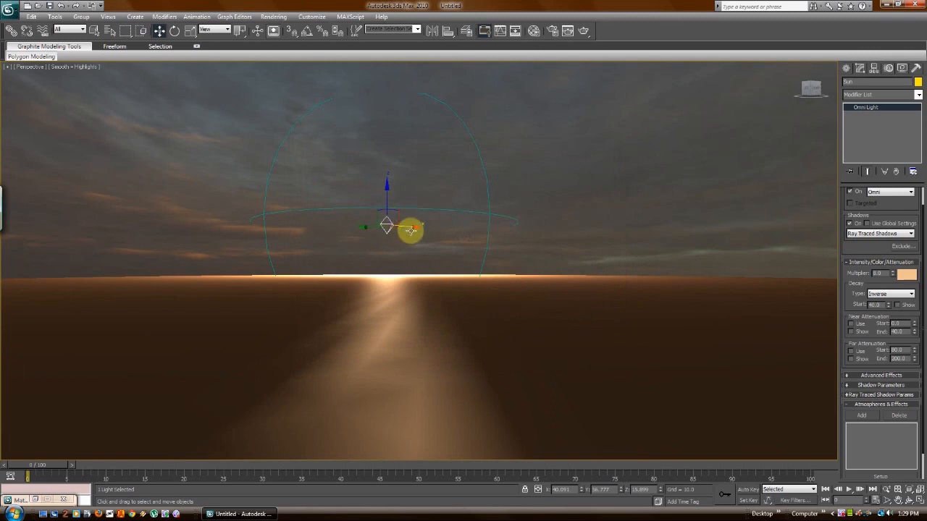
Step: Move the Sun light along the X axis to about 49.6 and render the view to check the glow on the sky
{"action": "left_click_drag", "start_coordinate": [409, 226], "coordinate": [431, 227]}
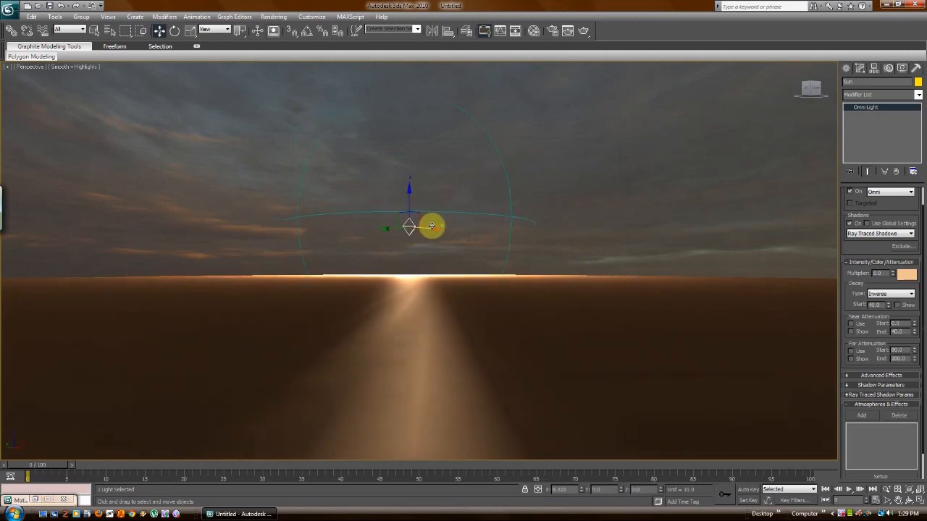
{"action": "left_click", "coordinate": [273, 17]}
{"action": "left_click", "coordinate": [283, 29]}
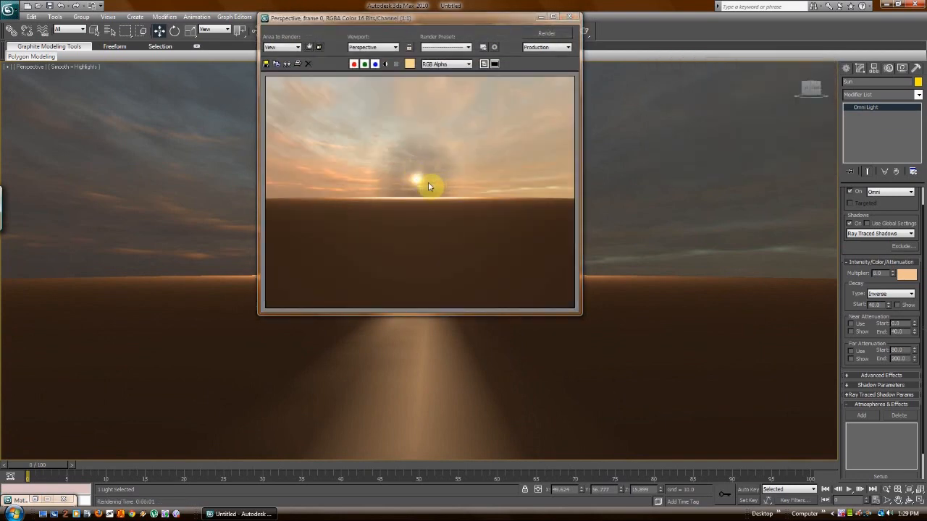
{"action": "left_click", "coordinate": [569, 16]}
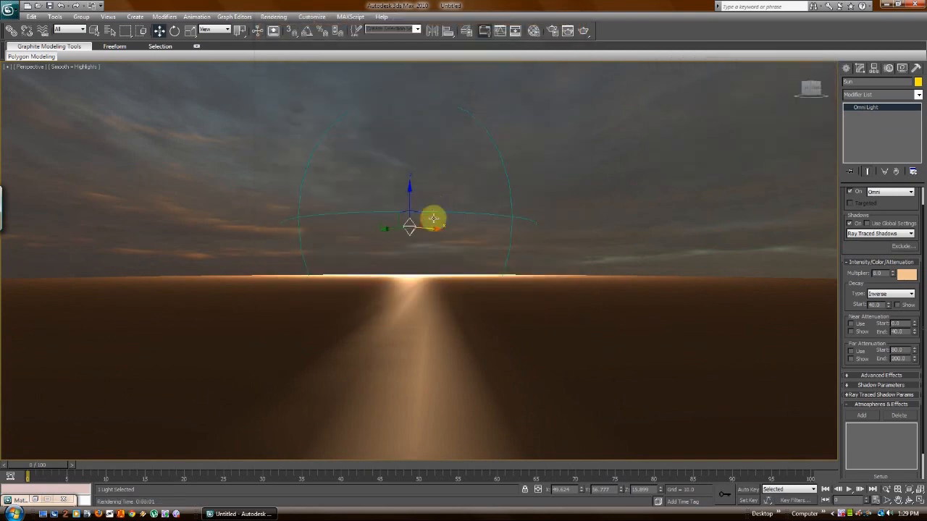
Step: Reposition the Sun light to about 45.5 on the Y axis and render the view again, closing the image when done
{"action": "left_click_drag", "start_coordinate": [430, 228], "coordinate": [392, 222]}
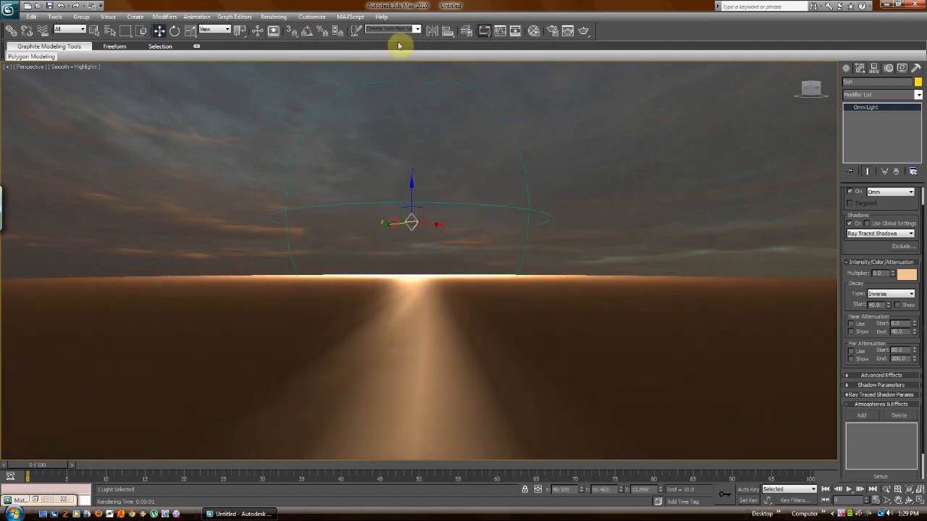
{"action": "left_click", "coordinate": [274, 17]}
{"action": "left_click", "coordinate": [281, 29]}
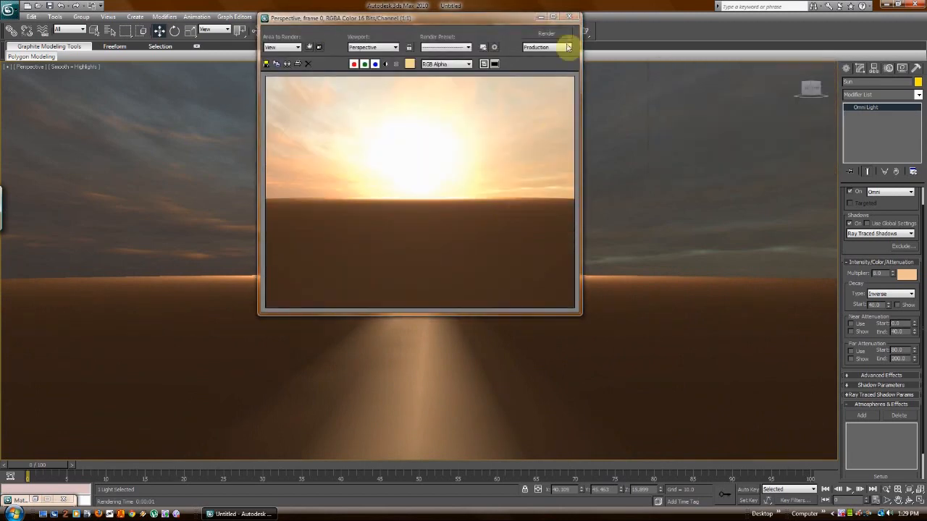
{"action": "left_click", "coordinate": [569, 17]}
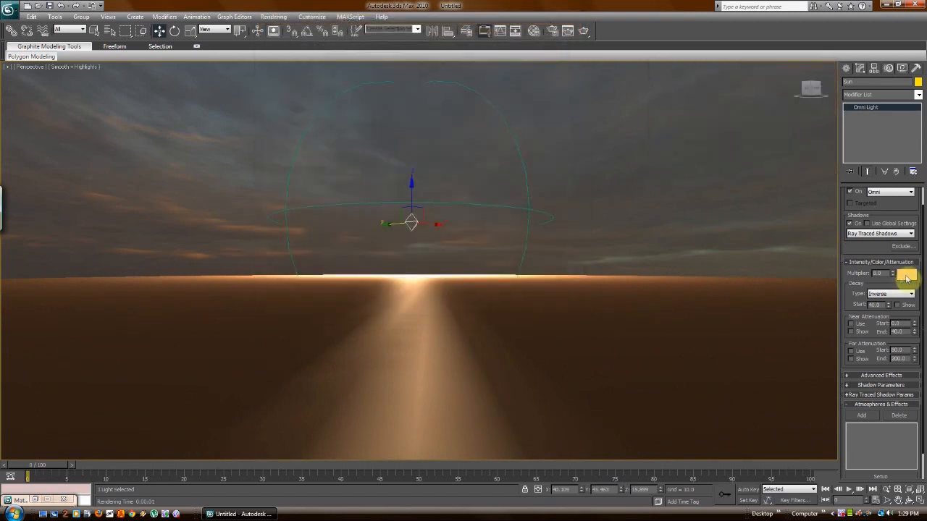
Step: Lower the Sun light's intensity multiplier and render the view to check the softer glow, closing the image when done
{"action": "left_click_drag", "start_coordinate": [892, 278], "coordinate": [857, 275]}
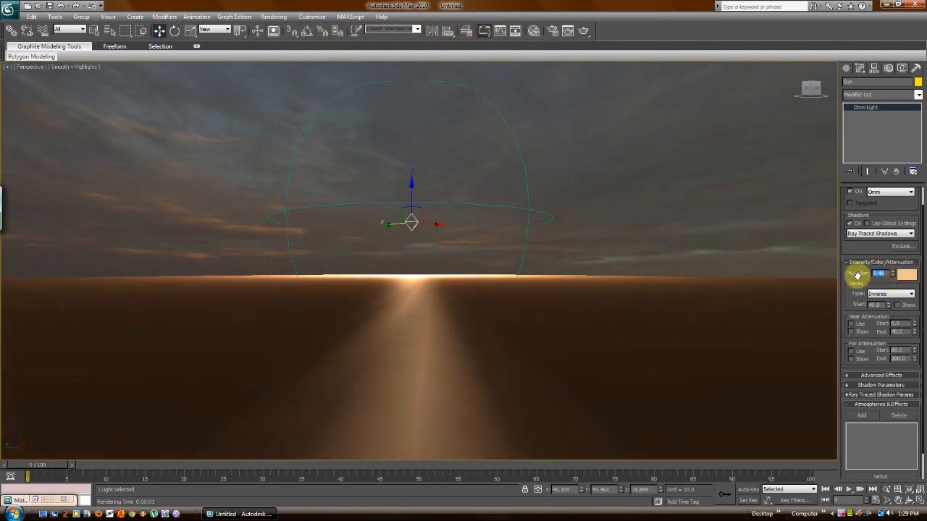
{"action": "left_click", "coordinate": [273, 17]}
{"action": "left_click", "coordinate": [279, 27]}
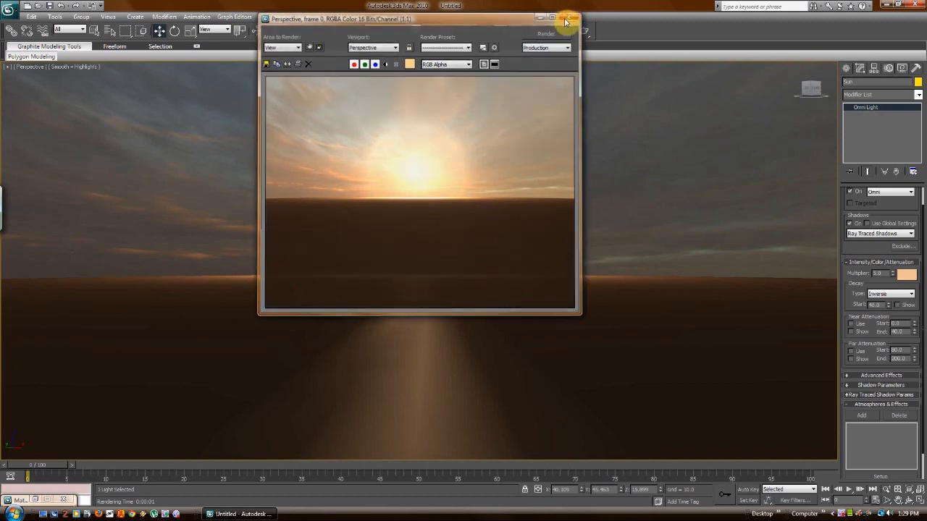
{"action": "left_click", "coordinate": [567, 18]}
Step: Select the ground plane and change the second sample material, 02 - Default, to the Raytrace type in the Material Editor
{"action": "left_click", "coordinate": [479, 376]}
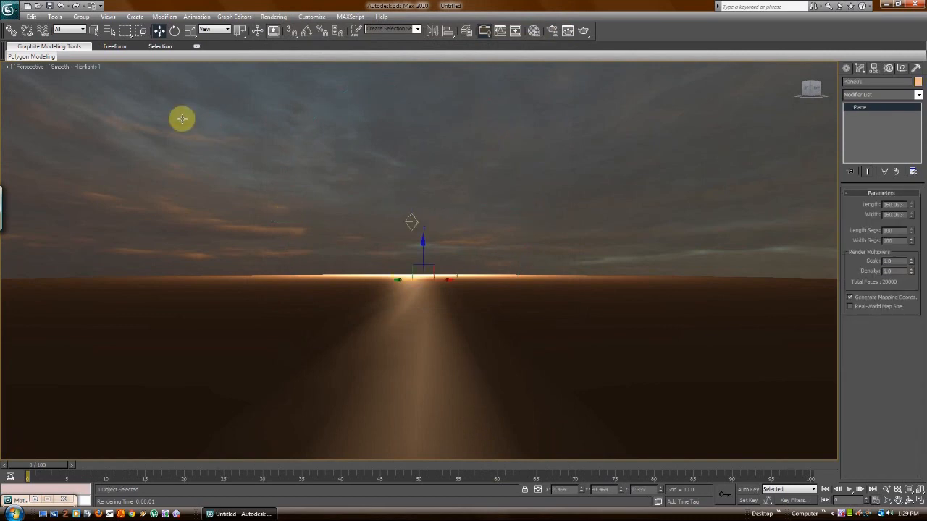
{"action": "left_click", "coordinate": [165, 16]}
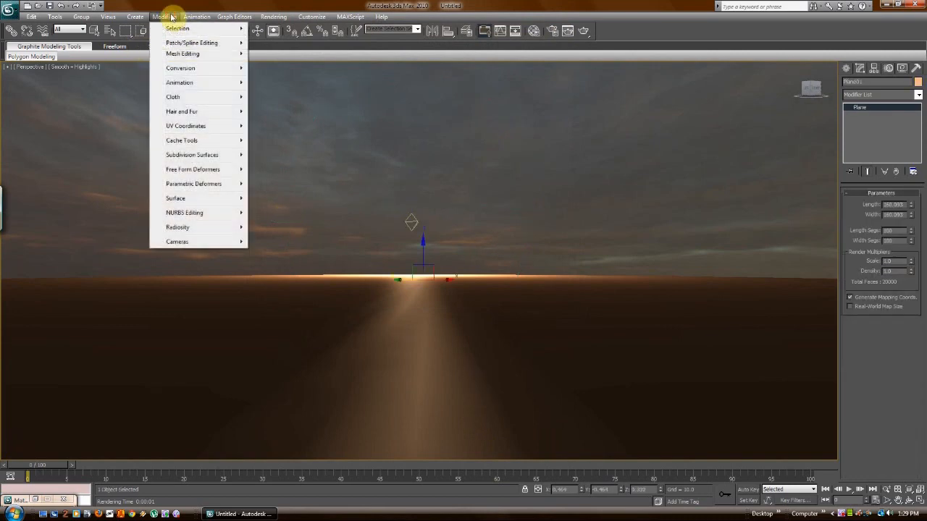
{"action": "mouse_move", "coordinate": [274, 17]}
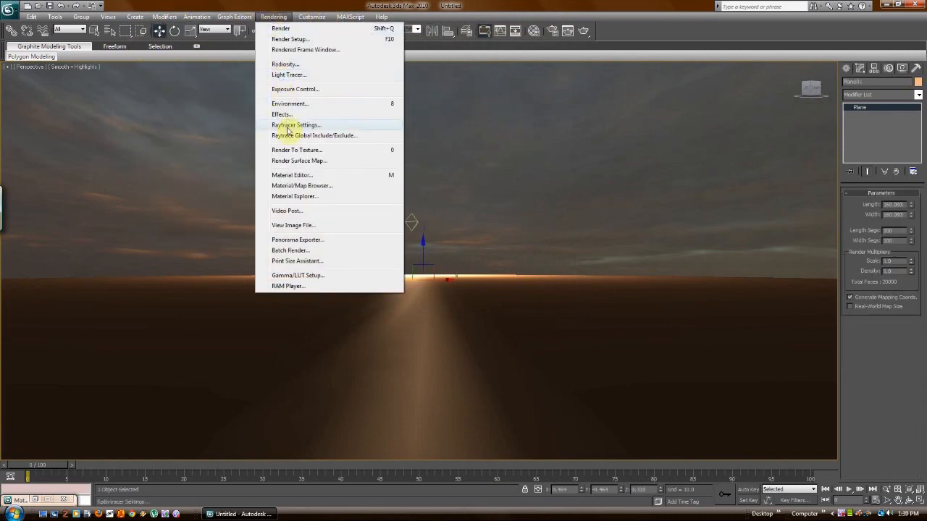
{"action": "left_click", "coordinate": [291, 175]}
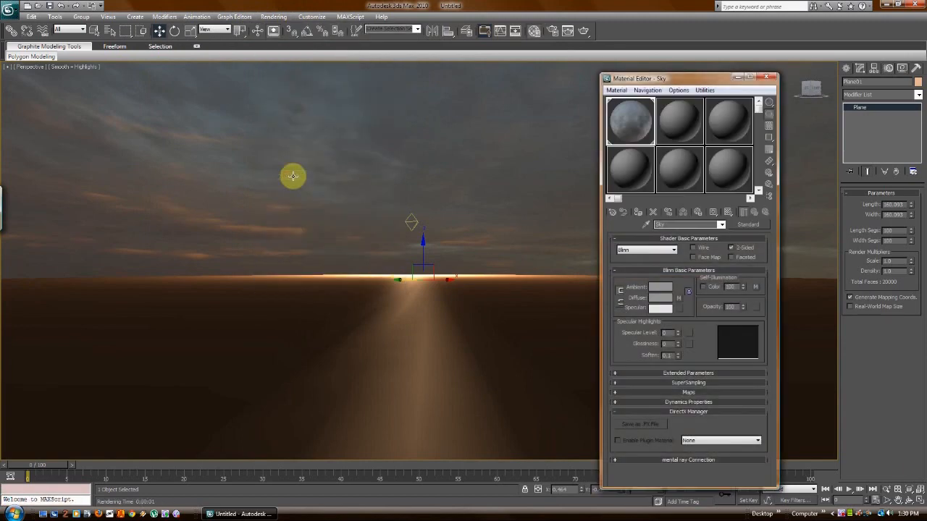
{"action": "left_click", "coordinate": [681, 120]}
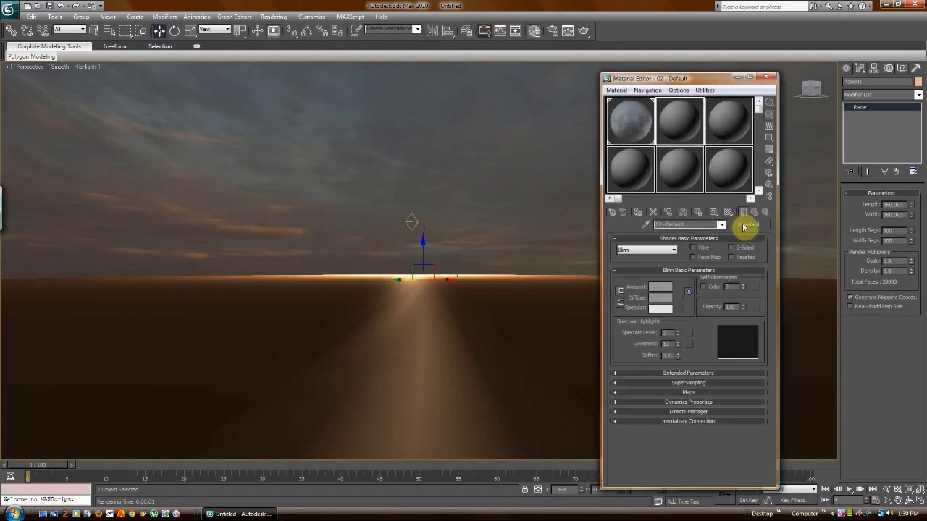
{"action": "left_click", "coordinate": [745, 225]}
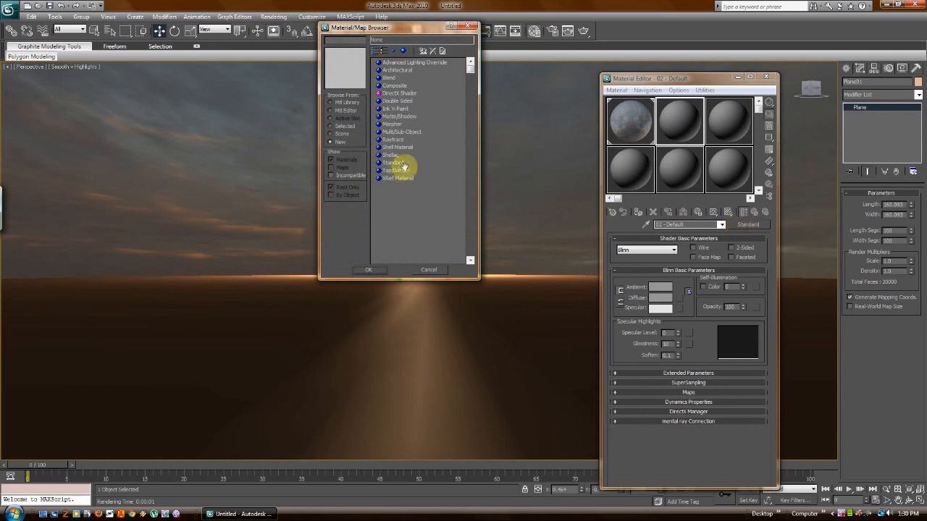
{"action": "left_click", "coordinate": [389, 139]}
{"action": "left_click", "coordinate": [378, 271]}
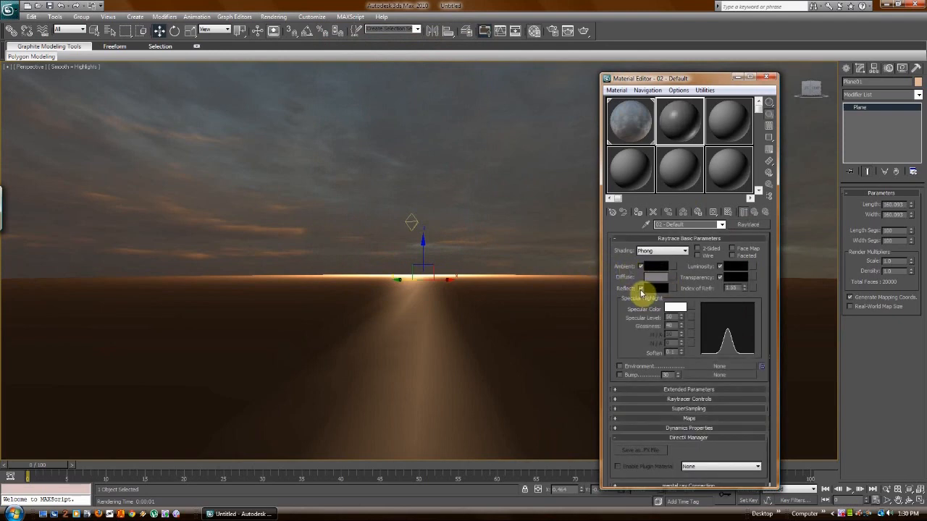
Step: Switch the raytrace material's reflection to a numeric amount of 60, with specular level about 80 and glossiness about 90
{"action": "left_click", "coordinate": [641, 289]}
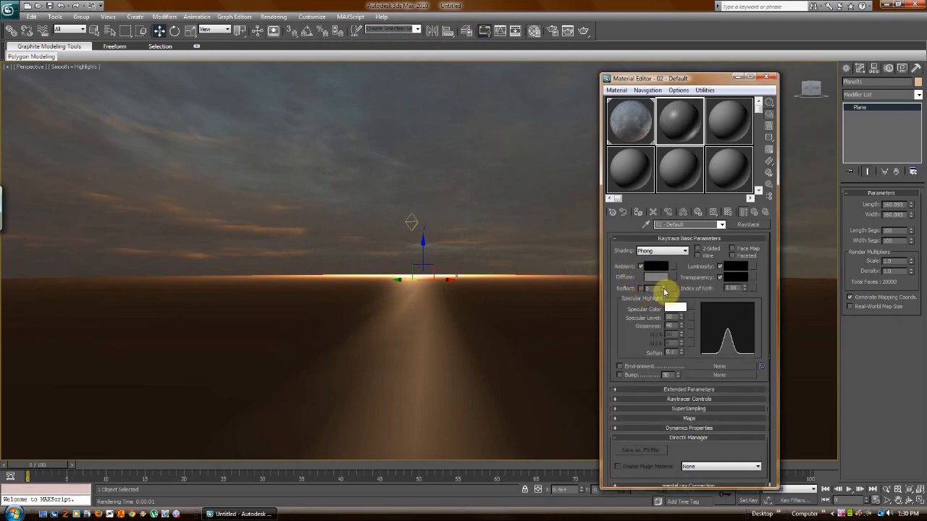
{"action": "left_click_drag", "start_coordinate": [663, 276], "coordinate": [662, 265]}
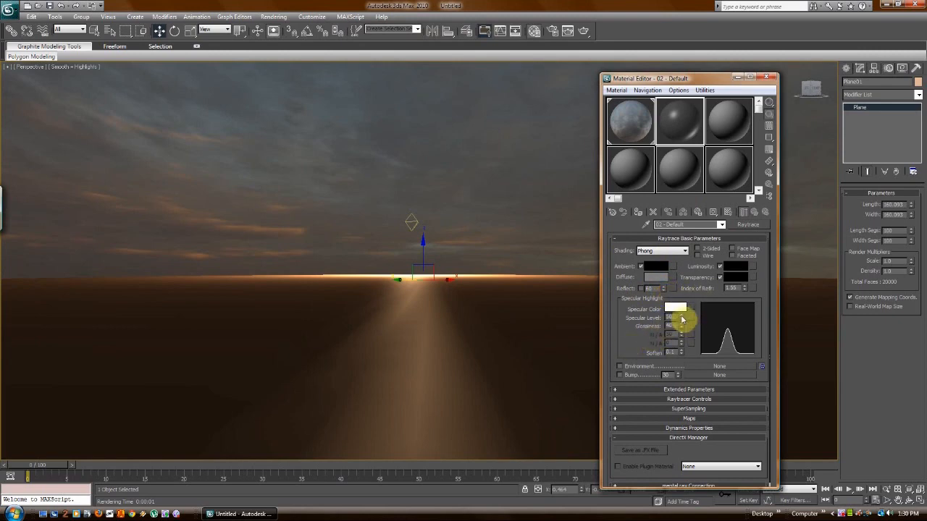
{"action": "left_click_drag", "start_coordinate": [682, 317], "coordinate": [682, 302]}
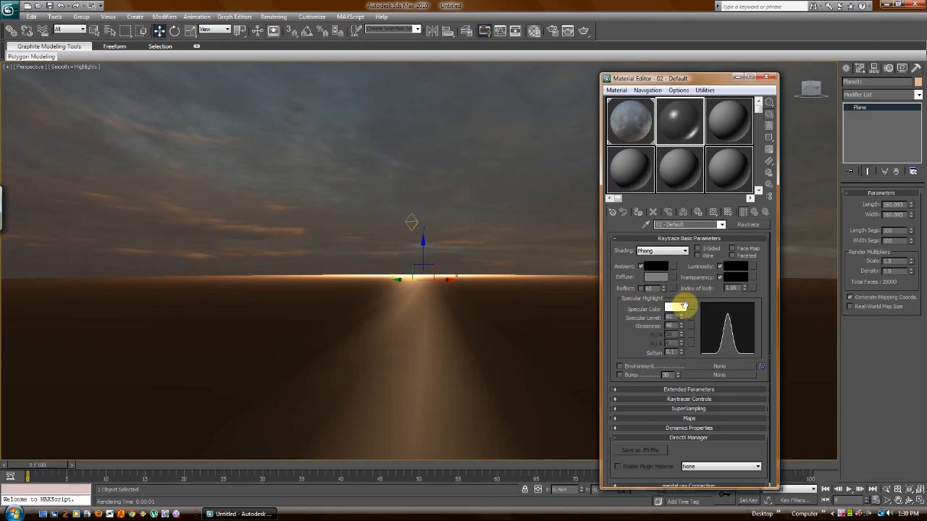
{"action": "left_click_drag", "start_coordinate": [681, 328], "coordinate": [682, 302]}
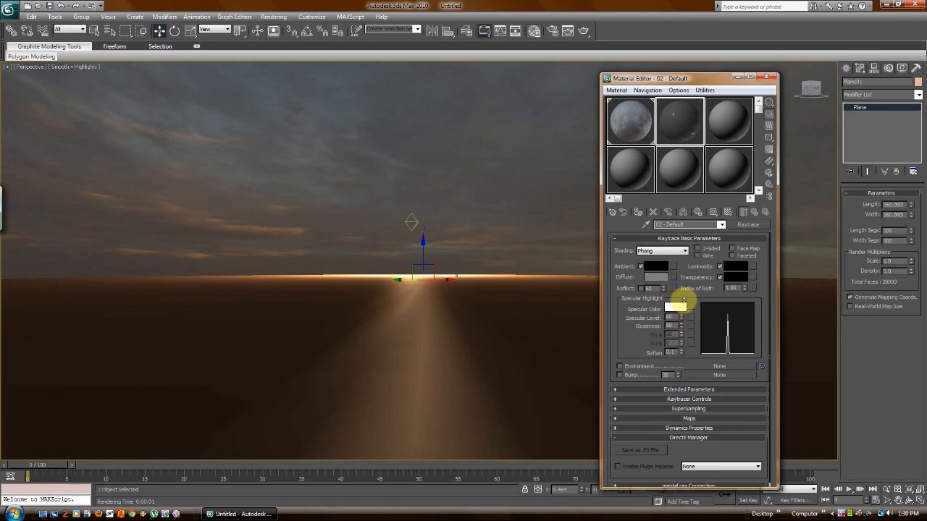
Step: Enable the Bump map of the 02 - Default raytrace material and assign a Noise map to it
{"action": "left_click_drag", "start_coordinate": [631, 336], "coordinate": [629, 292]}
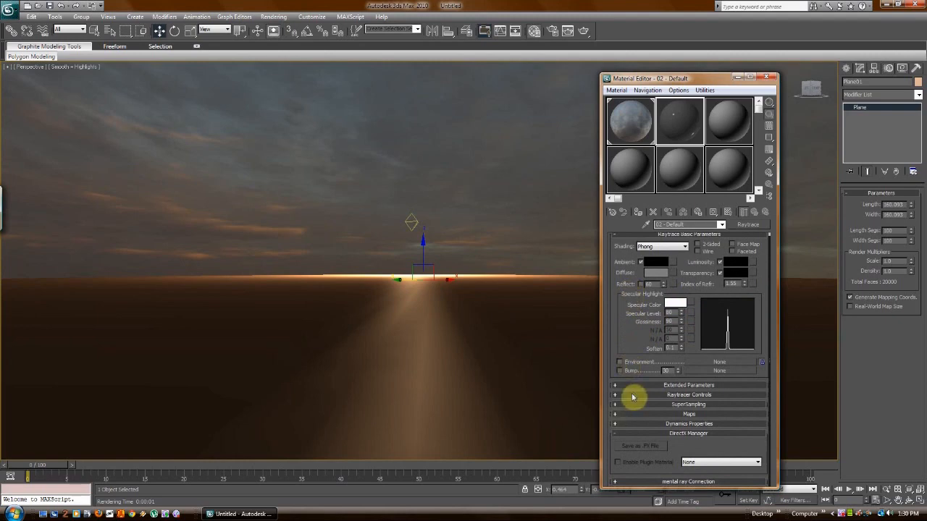
{"action": "left_click", "coordinate": [617, 417]}
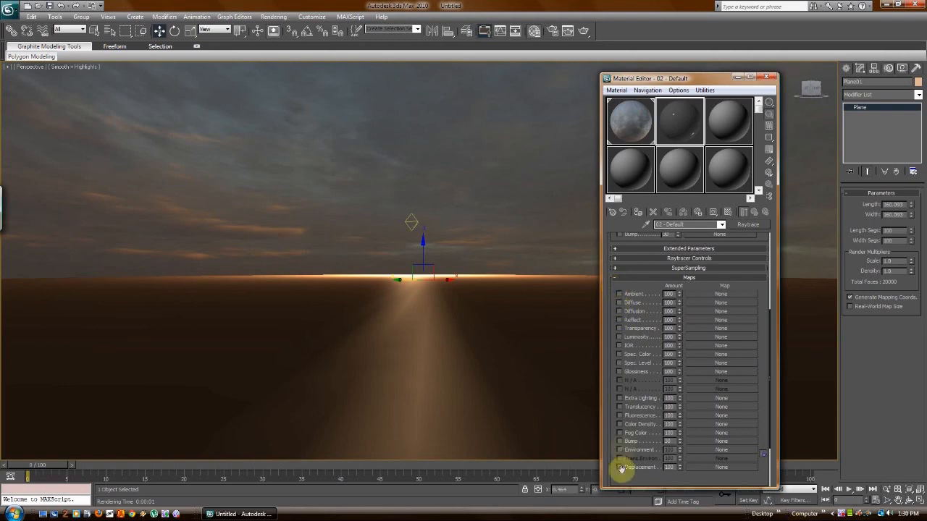
{"action": "left_click", "coordinate": [620, 441]}
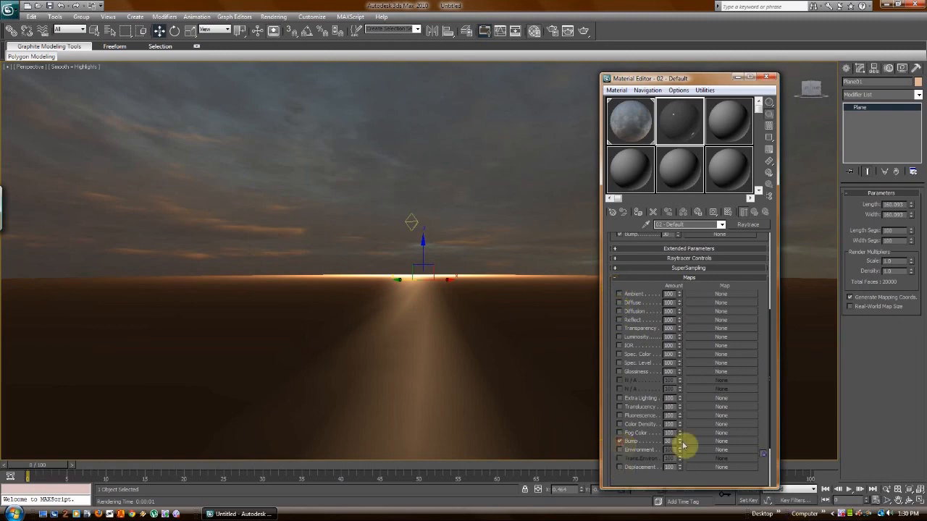
{"action": "left_click", "coordinate": [719, 441]}
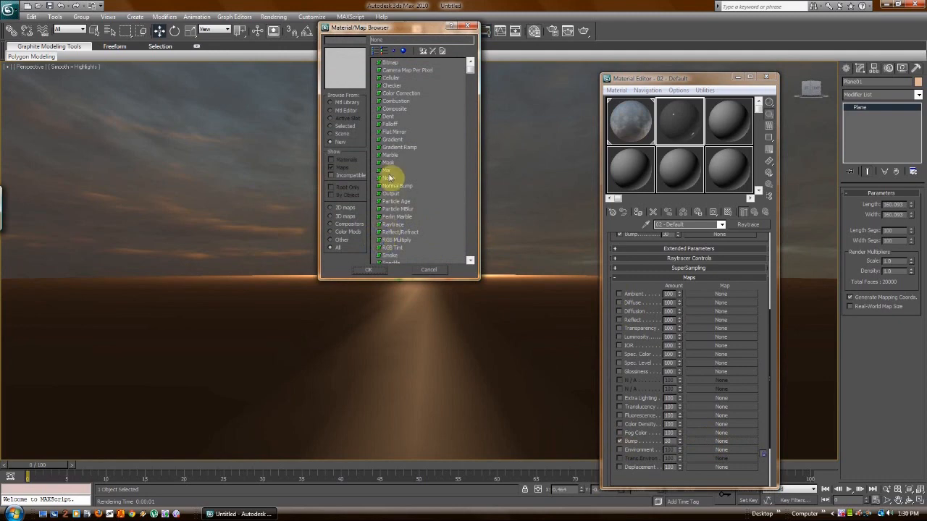
{"action": "left_click", "coordinate": [389, 179]}
{"action": "left_click", "coordinate": [367, 269]}
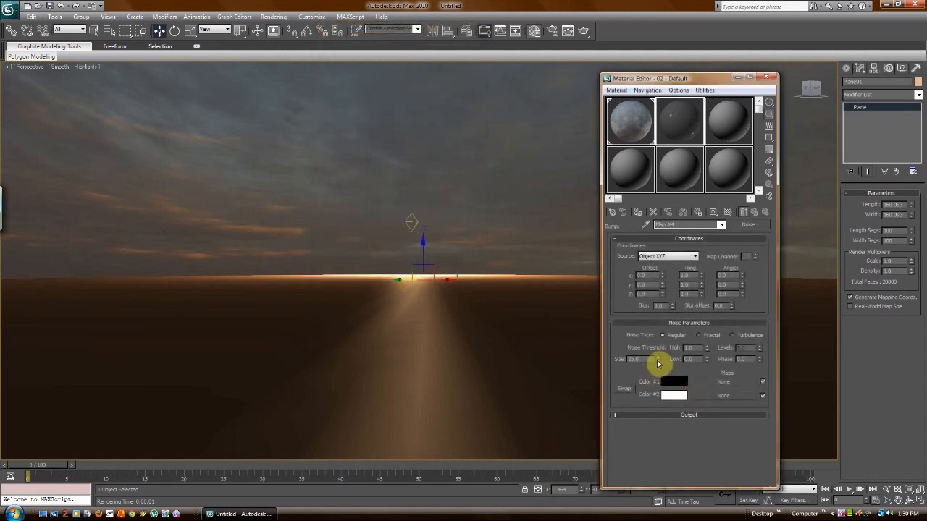
Step: Set the bump's Noise map to size 1 and change its noise type to Fractal
{"action": "left_click_drag", "start_coordinate": [658, 368], "coordinate": [641, 358]}
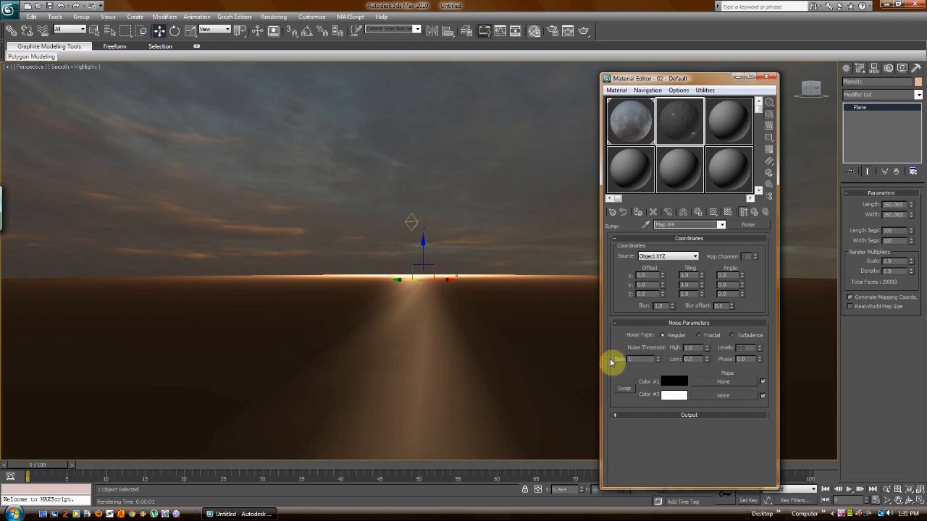
{"action": "key", "text": "Return"}
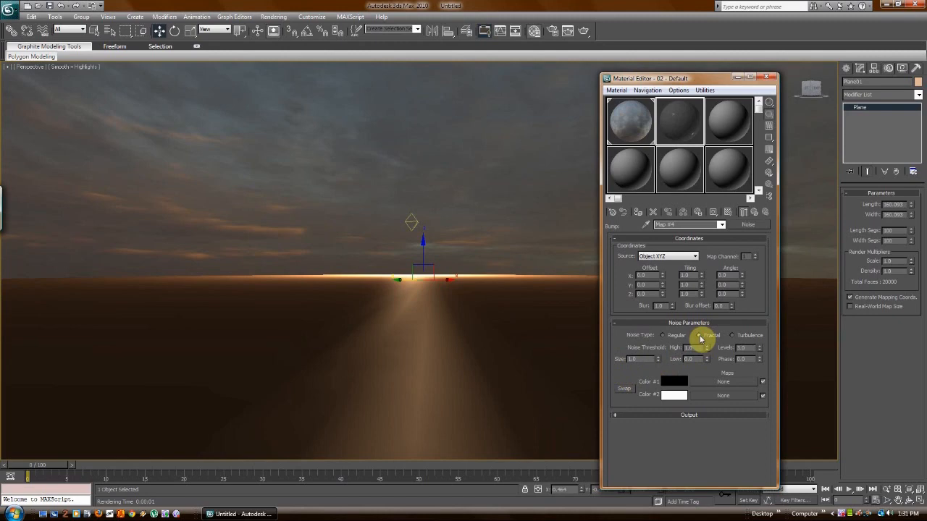
{"action": "left_click", "coordinate": [700, 336]}
{"action": "left_click_drag", "start_coordinate": [689, 81], "coordinate": [674, 51]}
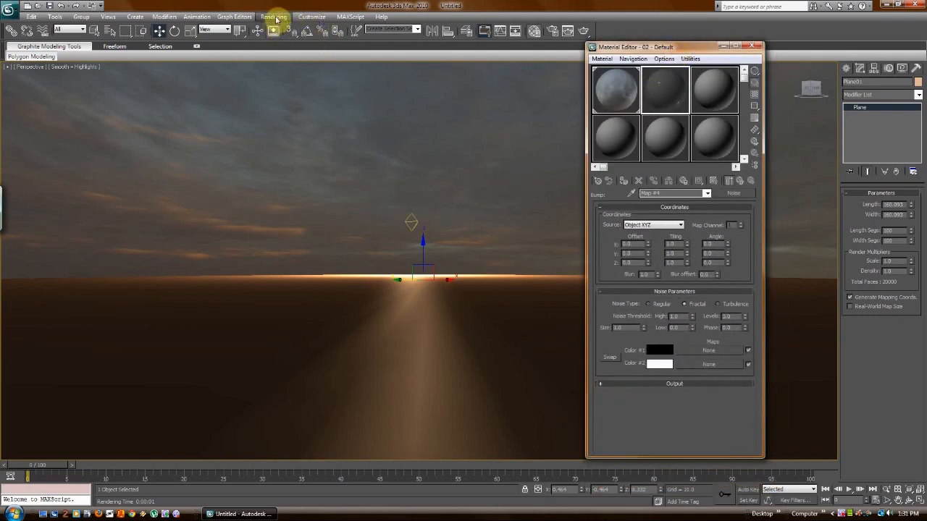
Step: Return to the parent raytrace material, assign it to the selected ground plane in the four-viewport layout, and minimize the Material Editor
{"action": "left_click", "coordinate": [713, 181]}
{"action": "left_click", "coordinate": [708, 195]}
{"action": "left_click", "coordinate": [688, 197]}
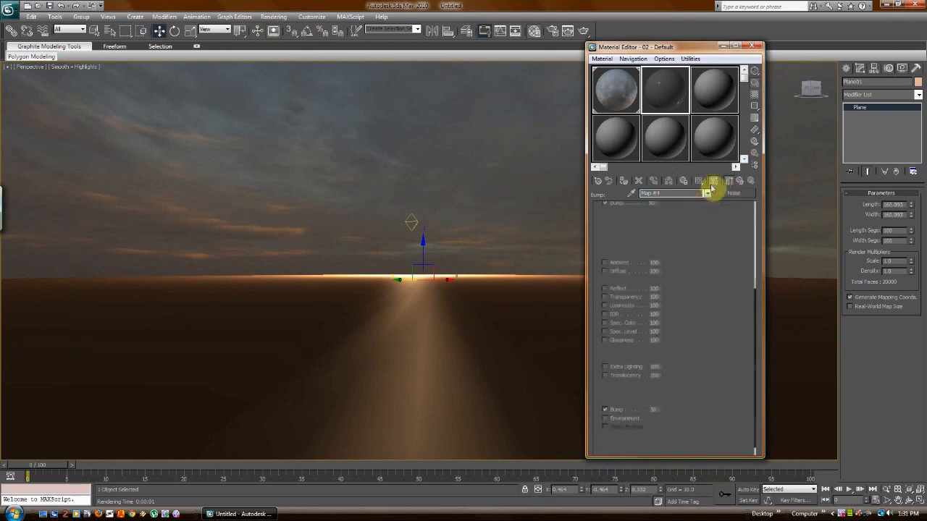
{"action": "left_click_drag", "start_coordinate": [739, 253], "coordinate": [735, 420]}
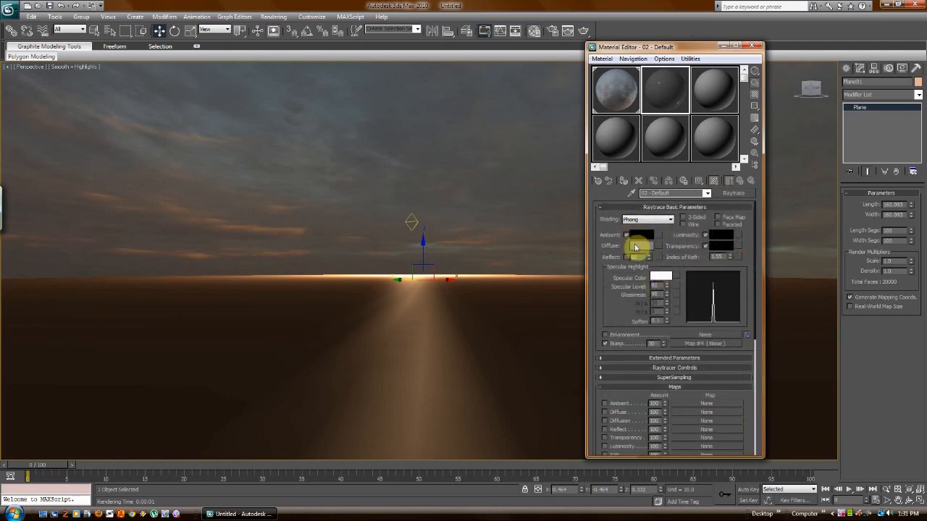
{"action": "right_click", "coordinate": [316, 372]}
{"action": "left_click", "coordinate": [337, 381]}
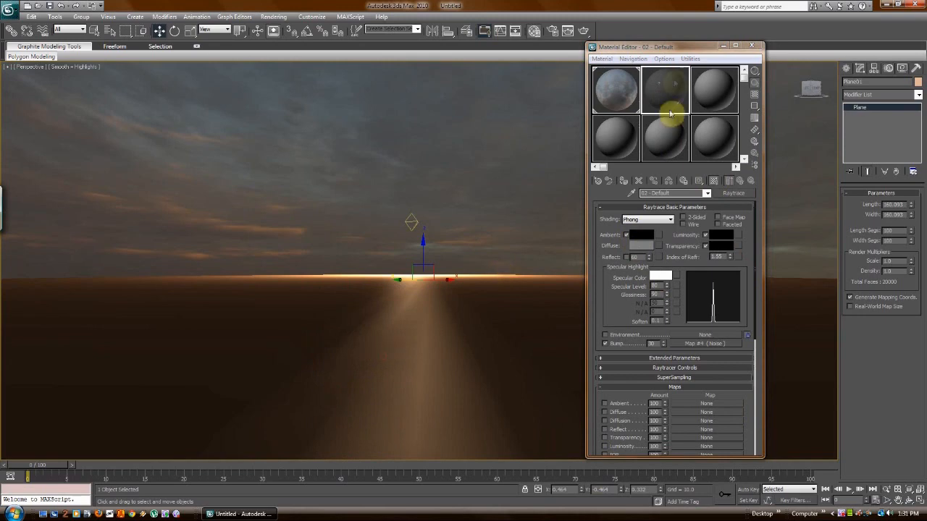
{"action": "left_click", "coordinate": [919, 500]}
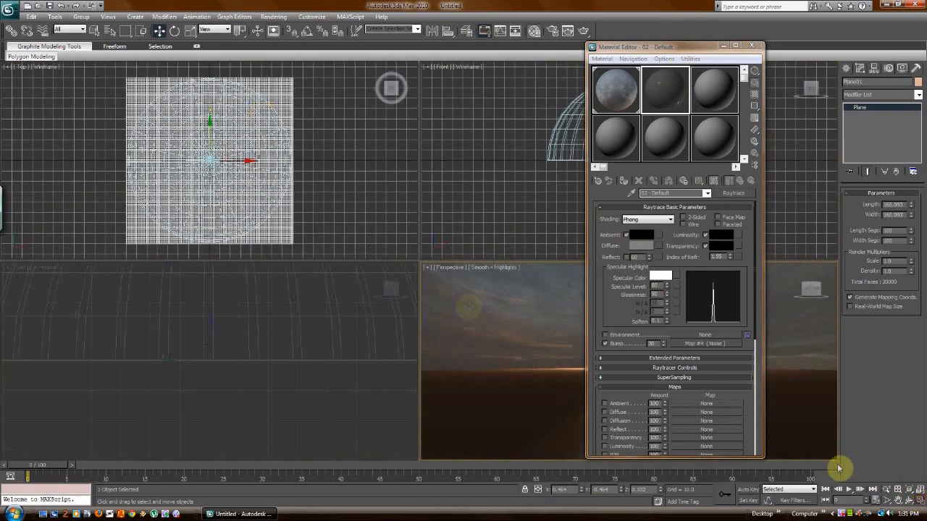
{"action": "left_click", "coordinate": [268, 215]}
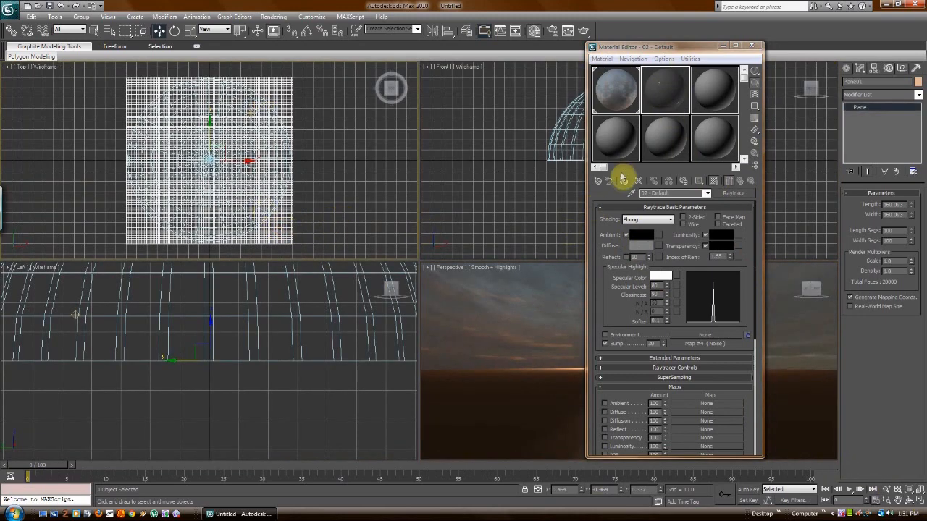
{"action": "left_click", "coordinate": [668, 92]}
{"action": "left_click", "coordinate": [627, 187]}
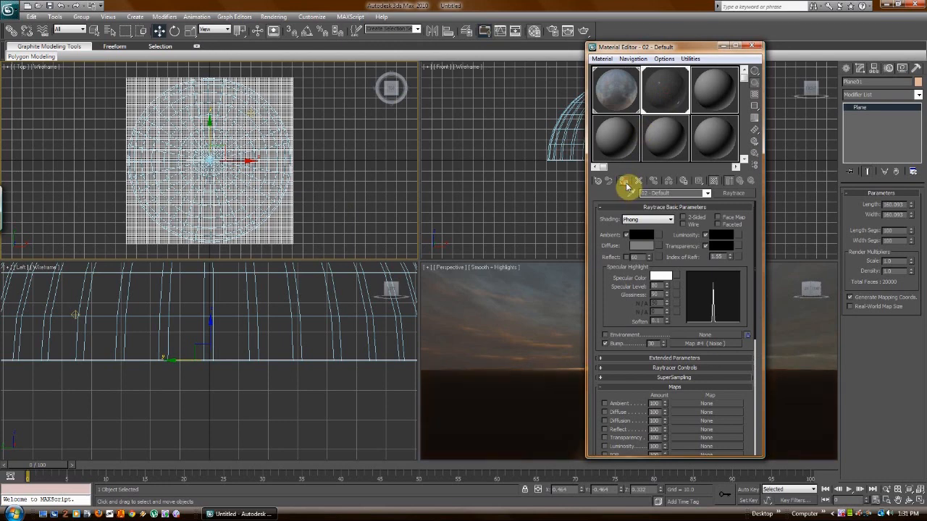
{"action": "left_click", "coordinate": [722, 46]}
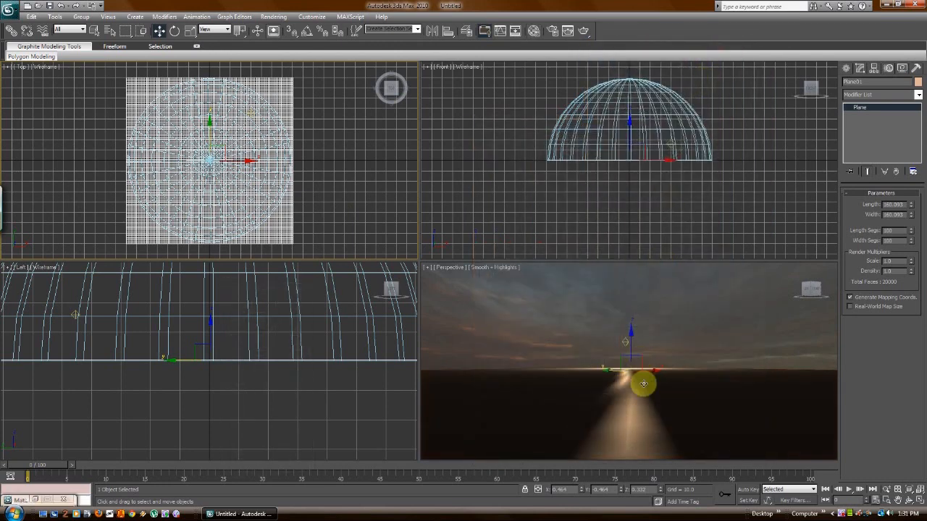
Step: Render the Perspective view to check the bumpy reflective ground, closing the image when done
{"action": "left_click", "coordinate": [272, 17]}
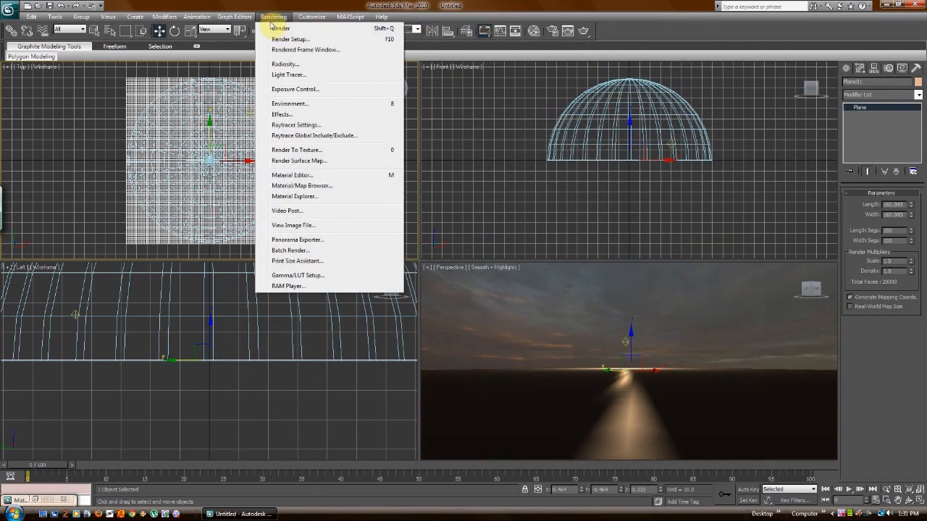
{"action": "left_click", "coordinate": [672, 378]}
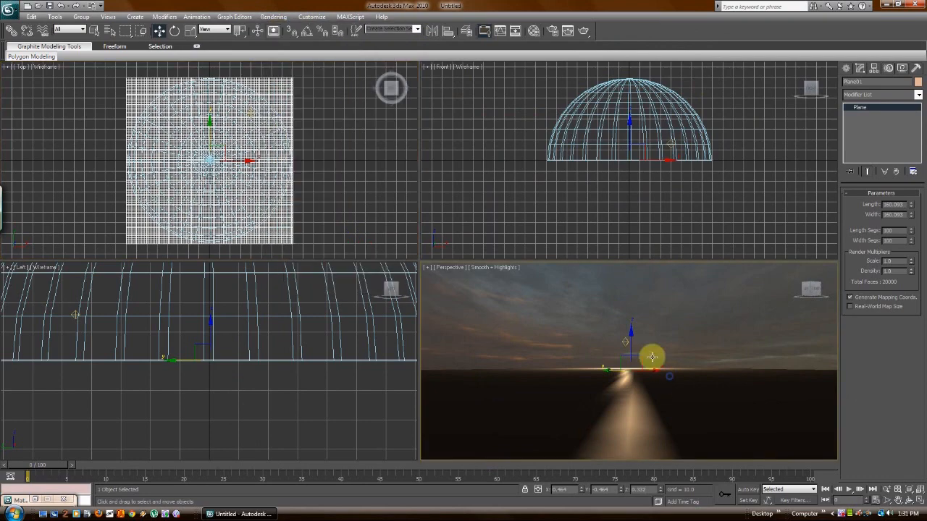
{"action": "left_click", "coordinate": [273, 18]}
{"action": "left_click", "coordinate": [279, 27]}
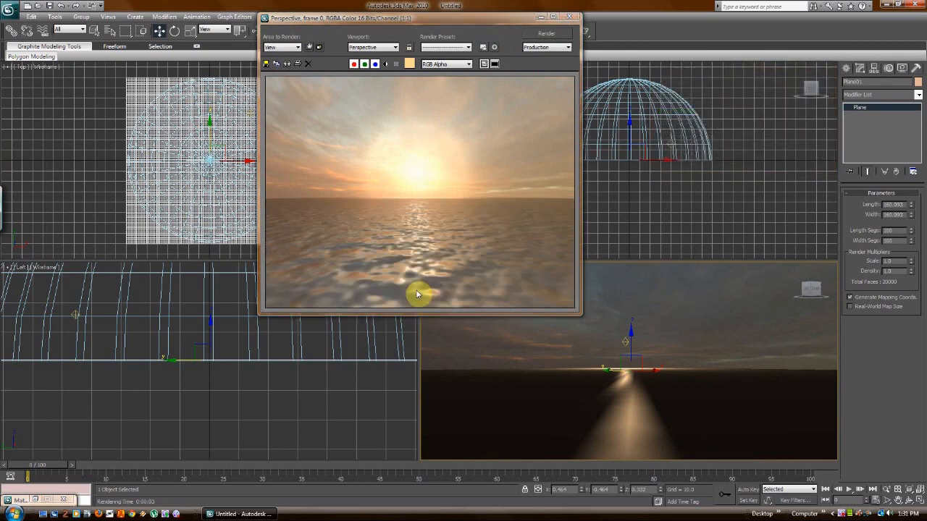
{"action": "left_click", "coordinate": [569, 16]}
Step: Reopen the Material Editor and set the size of the ground material's bump Noise map to 0.8
{"action": "left_click", "coordinate": [275, 17]}
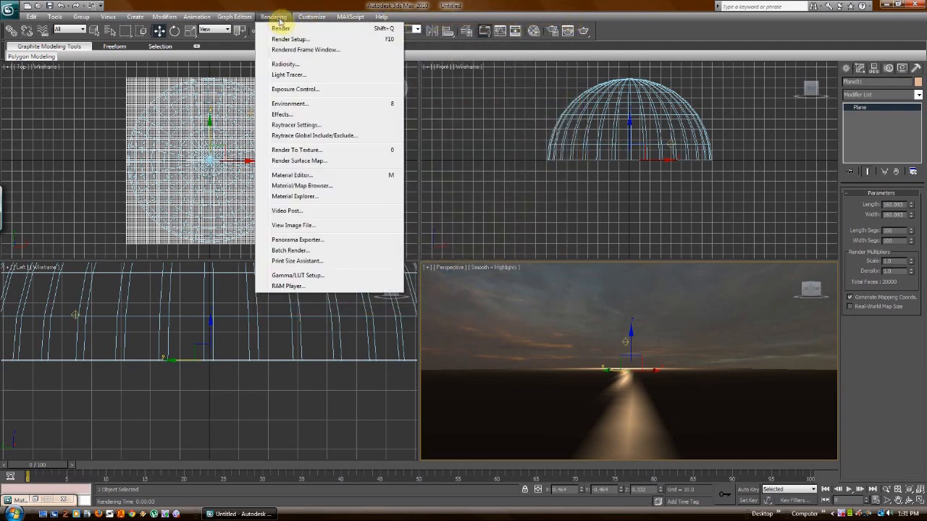
{"action": "left_click", "coordinate": [302, 177]}
{"action": "left_click_drag", "start_coordinate": [663, 34], "coordinate": [210, 38]}
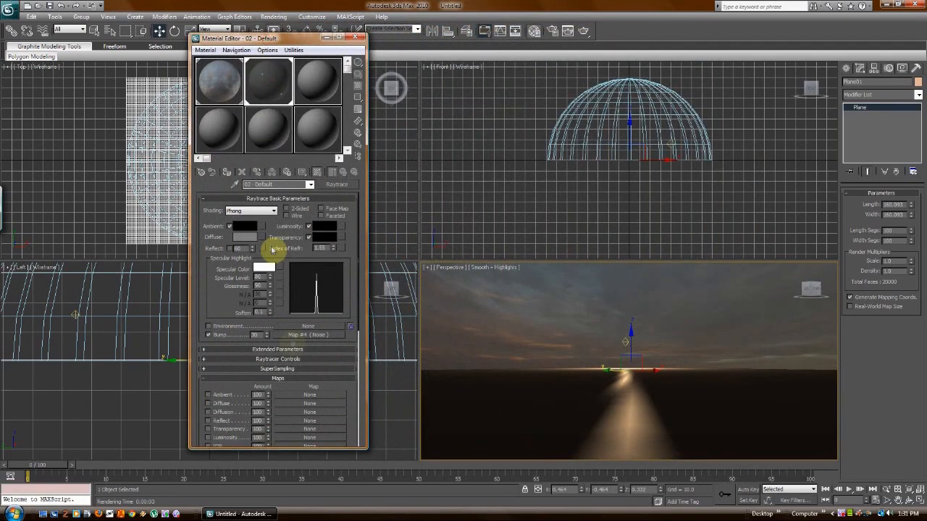
{"action": "scroll", "coordinate": [215, 311], "scroll_direction": "down", "scroll_amount": 3}
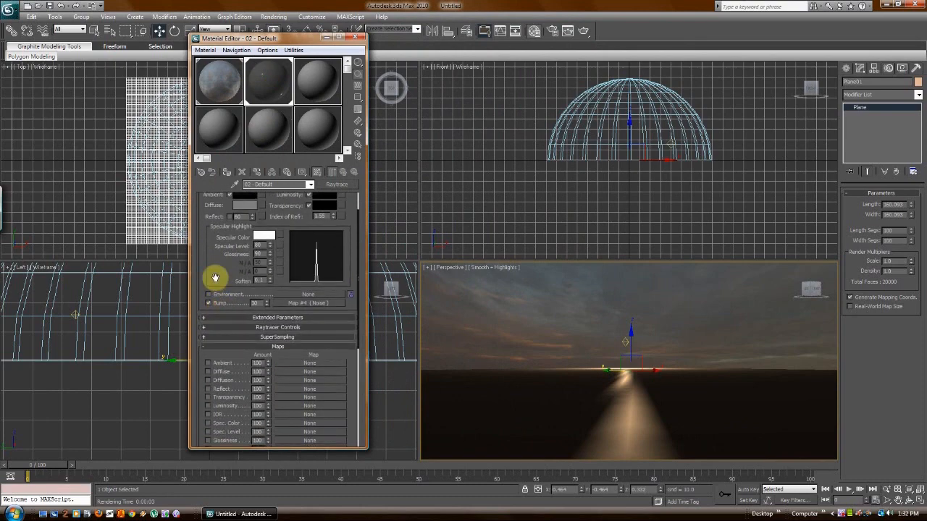
{"action": "mouse_move", "coordinate": [218, 279]}
{"action": "left_mouse_down"}
{"action": "mouse_move", "coordinate": [215, 295]}
{"action": "mouse_move", "coordinate": [238, 129]}
{"action": "left_mouse_up"}
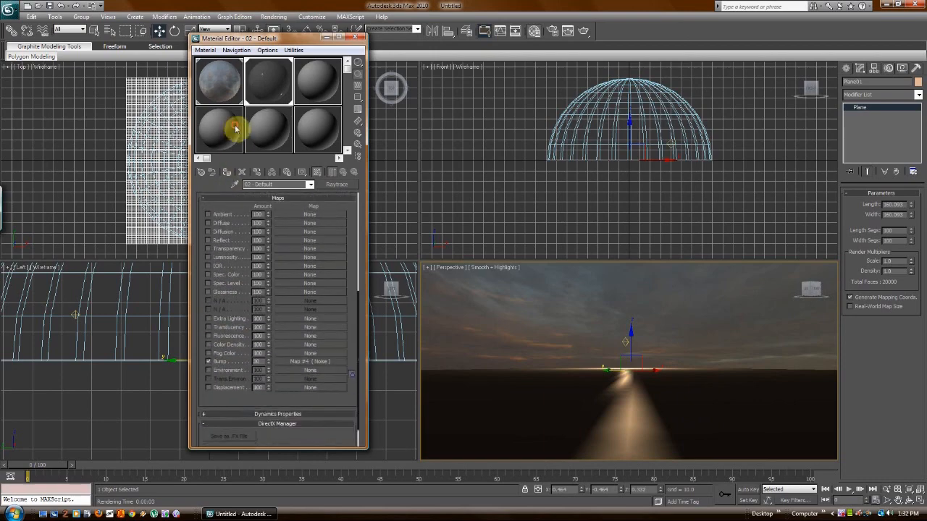
{"action": "left_click", "coordinate": [315, 364]}
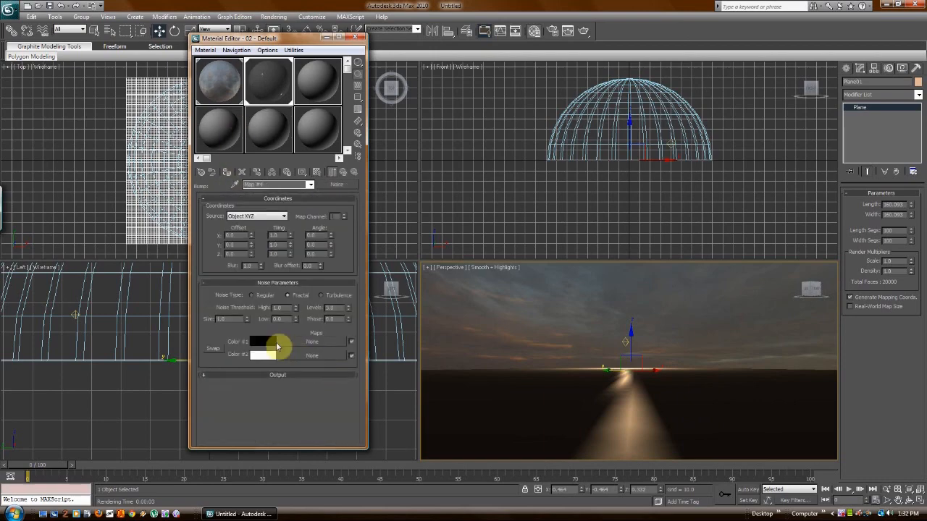
{"action": "left_click_drag", "start_coordinate": [236, 320], "coordinate": [208, 321]}
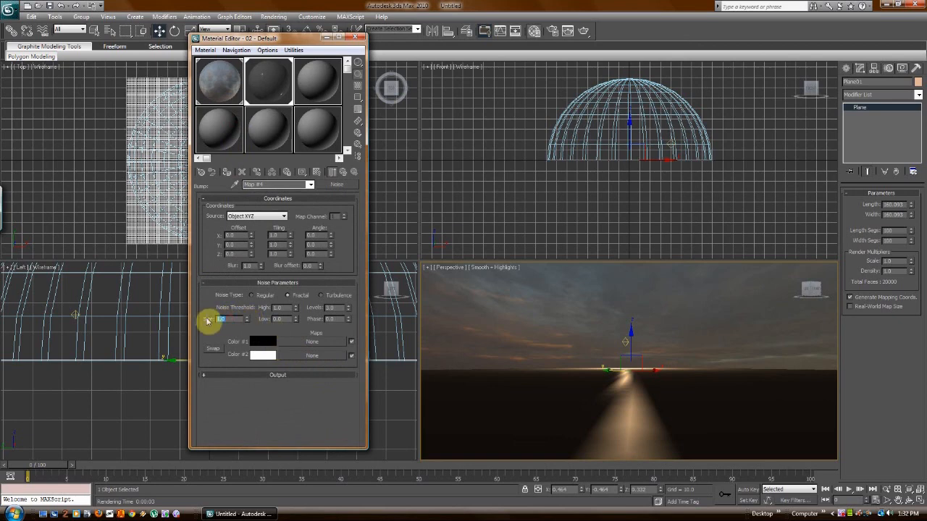
{"action": "type", "text": "0.8"}
{"action": "left_click", "coordinate": [207, 317]}
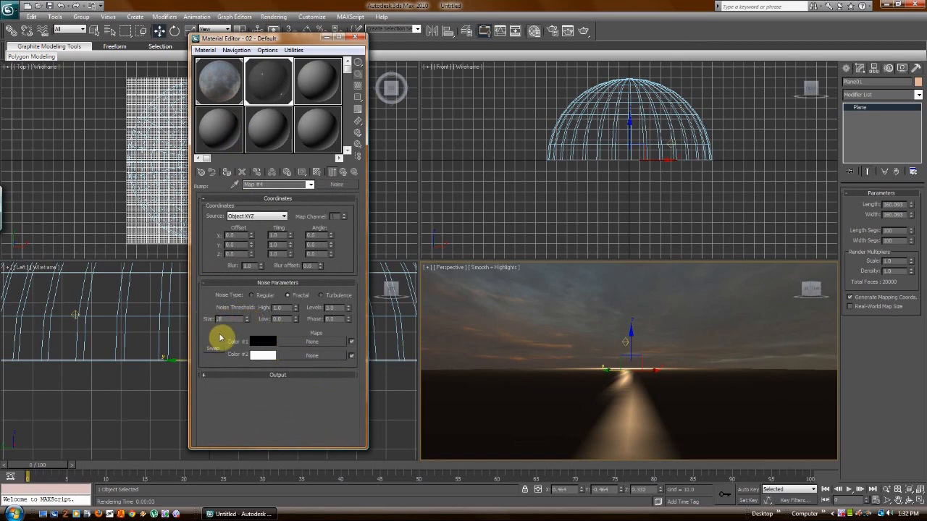
Step: Render the Perspective view again to check the smaller ripples, closing the image when done
{"action": "left_click", "coordinate": [273, 16]}
{"action": "left_click", "coordinate": [281, 29]}
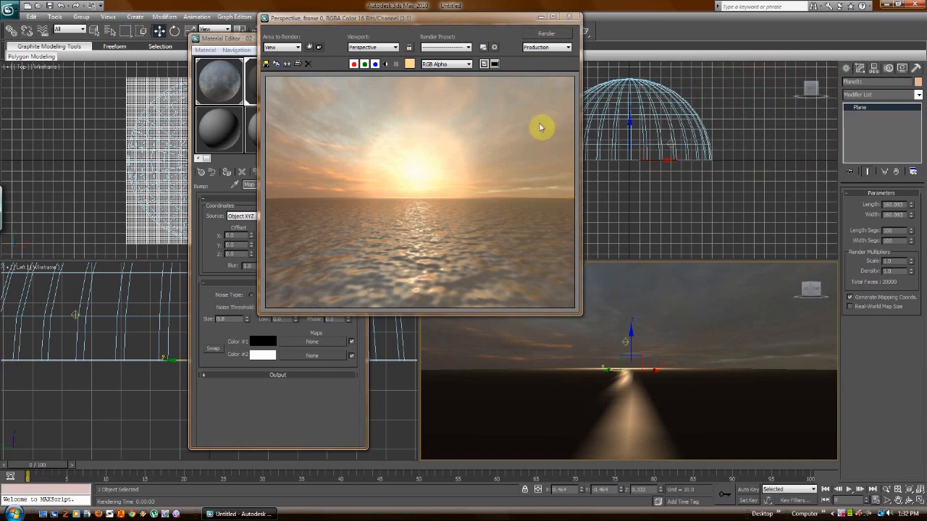
{"action": "left_click", "coordinate": [569, 16]}
Step: Set the Noise map's size to 0.6 and render the Perspective view, closing the image when done
{"action": "left_click", "coordinate": [221, 319]}
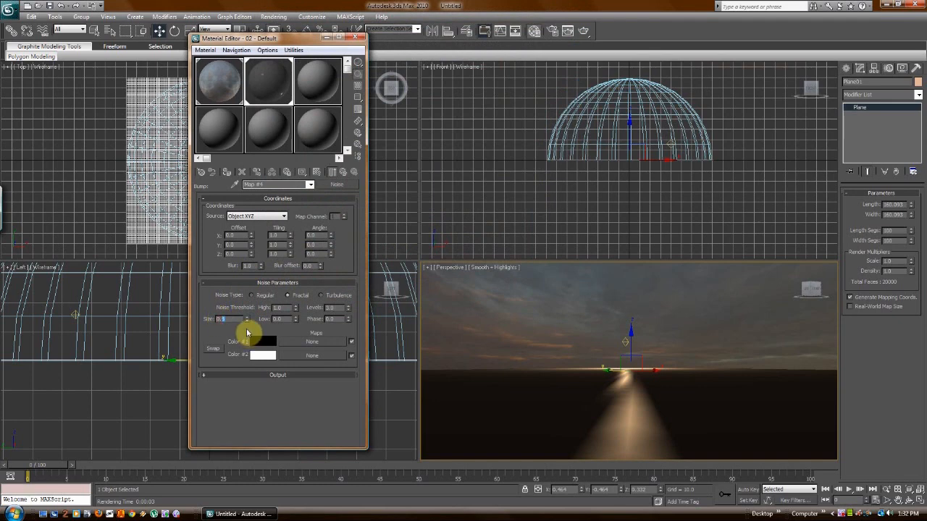
{"action": "type", "text": "6"}
{"action": "left_click", "coordinate": [274, 16]}
{"action": "left_click", "coordinate": [275, 29]}
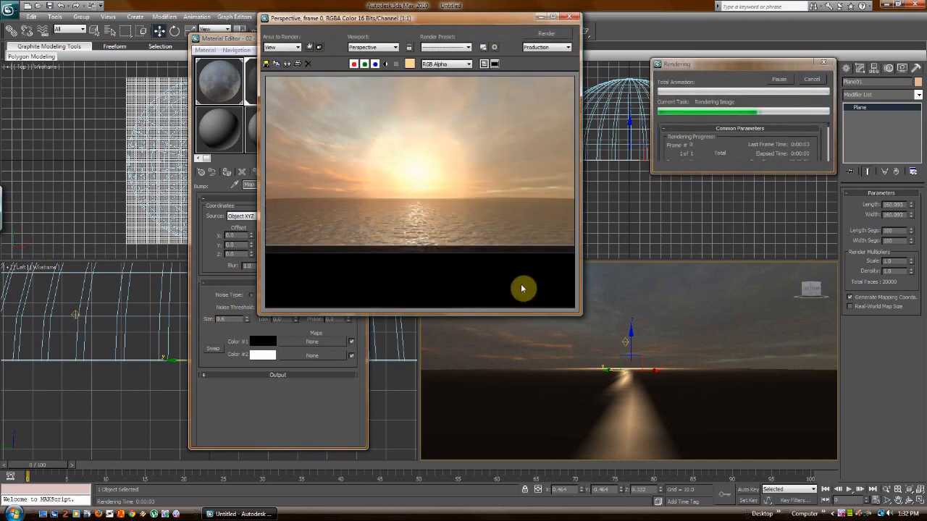
{"action": "left_click", "coordinate": [569, 16]}
Step: Set the ground material's Bump amount to 10 and render the Perspective view, closing the image when done
{"action": "left_click", "coordinate": [309, 184]}
{"action": "left_click", "coordinate": [290, 192]}
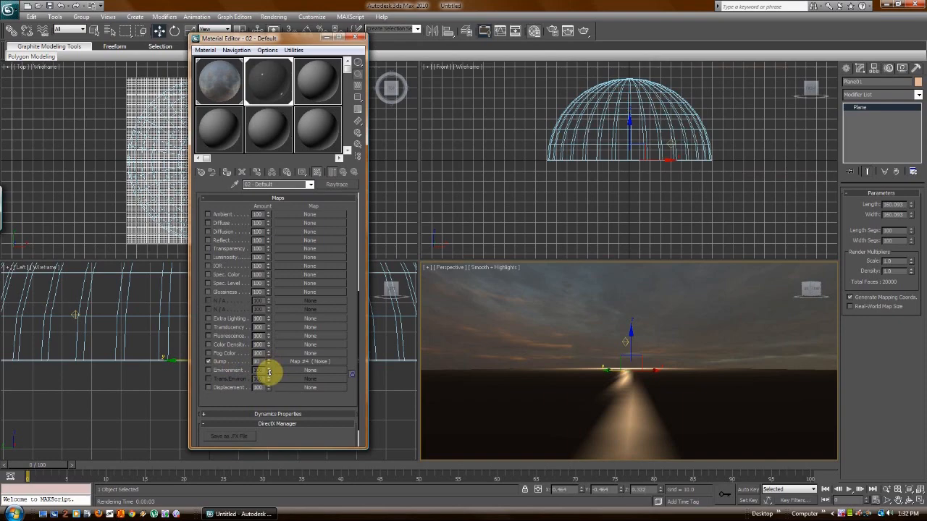
{"action": "left_click", "coordinate": [274, 17]}
{"action": "left_click", "coordinate": [281, 29]}
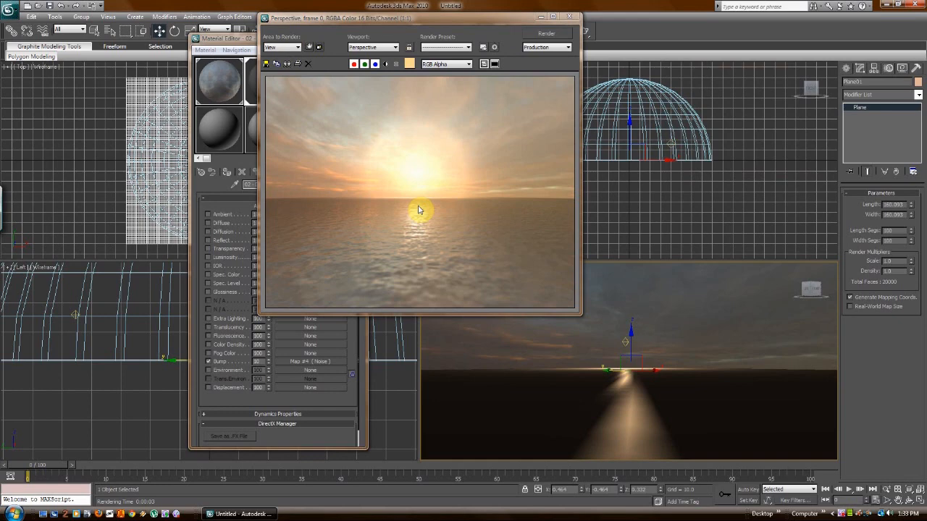
{"action": "left_click", "coordinate": [569, 17]}
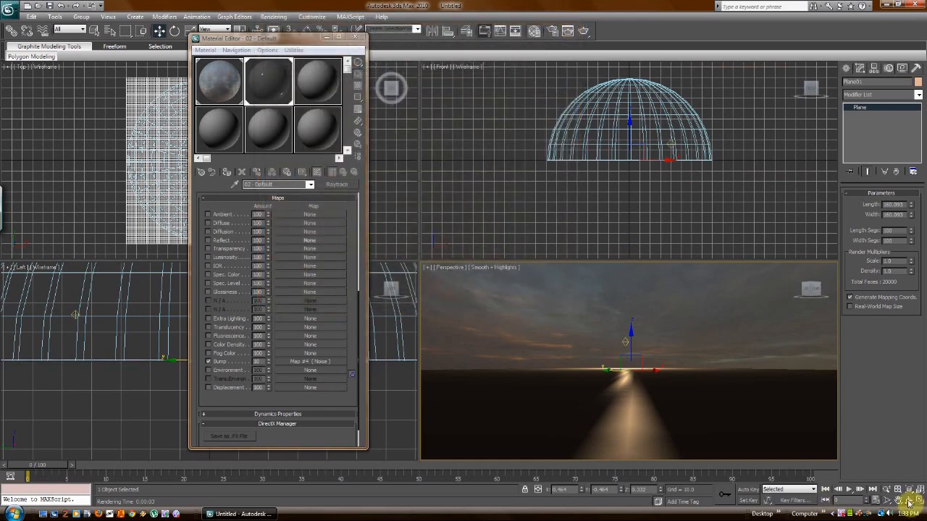
Step: Orbit the Perspective view slightly around the water surface and render it again, closing the image when done
{"action": "left_click", "coordinate": [909, 500]}
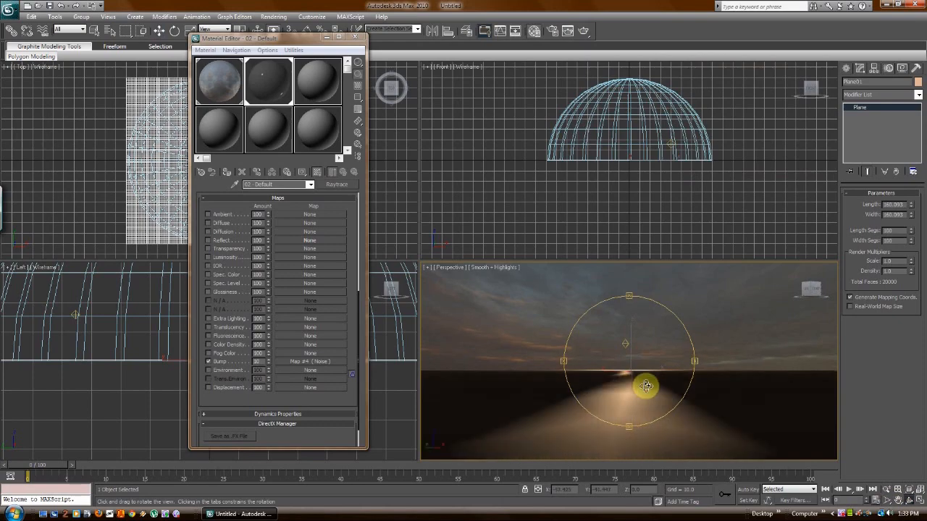
{"action": "left_click", "coordinate": [272, 18]}
{"action": "left_click", "coordinate": [278, 29]}
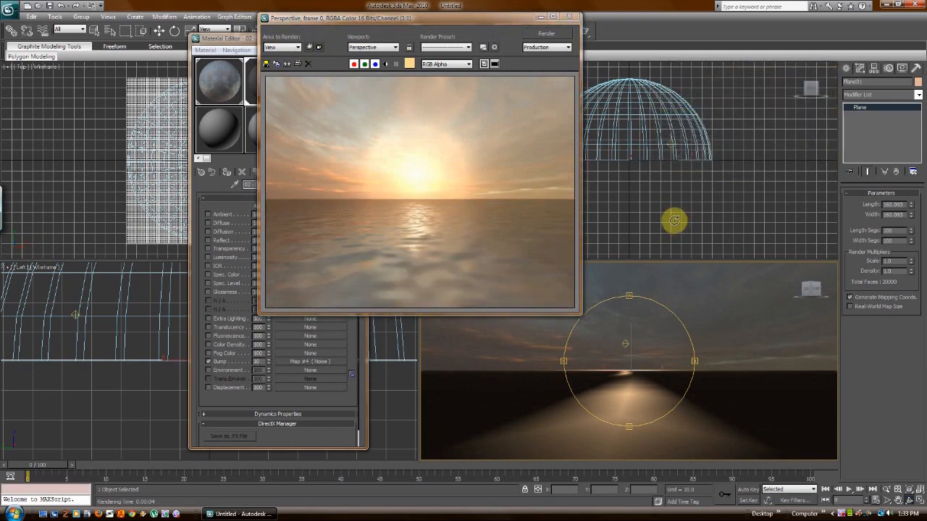
{"action": "left_click", "coordinate": [572, 17]}
Step: Raise the water material's Reflect amount to 70 and render the Perspective view, closing the image when done
{"action": "left_click", "coordinate": [350, 213]}
{"action": "left_click_drag", "start_coordinate": [350, 213], "coordinate": [348, 401]}
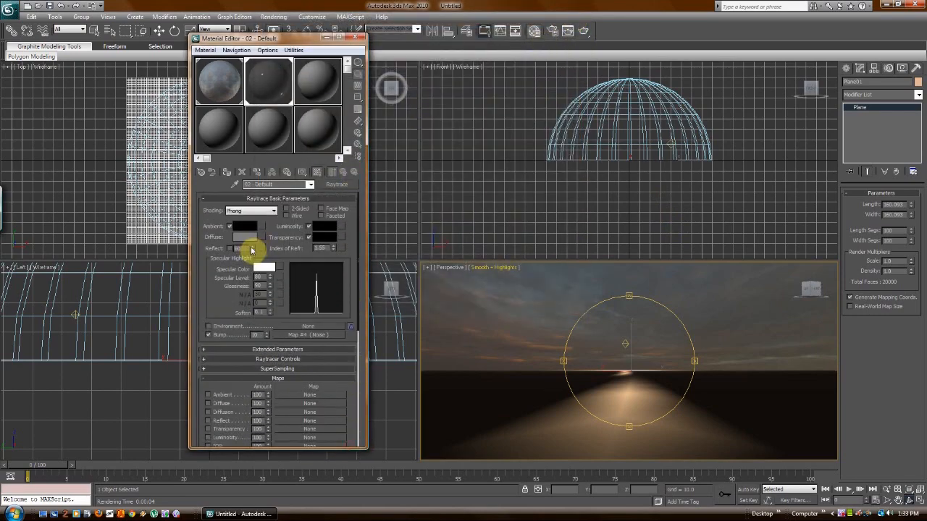
{"action": "left_click", "coordinate": [251, 248]}
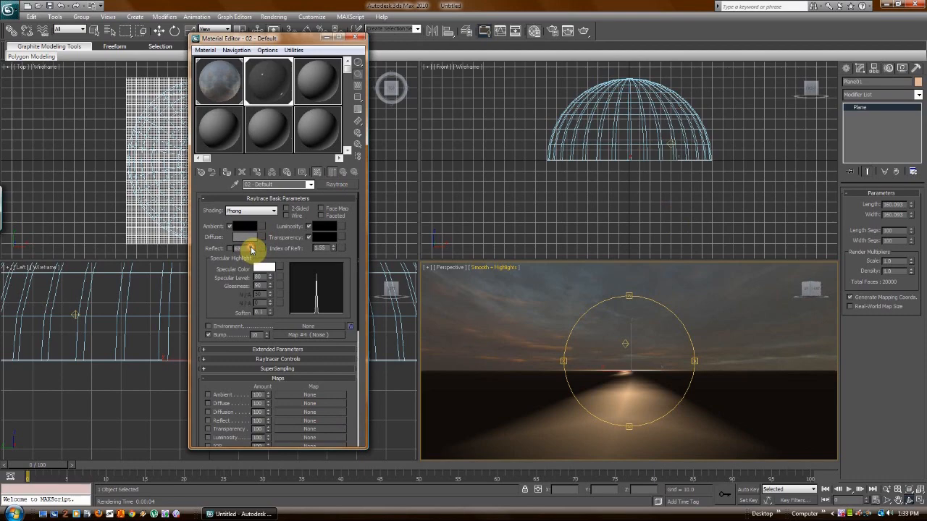
{"action": "left_click", "coordinate": [273, 16]}
{"action": "left_click", "coordinate": [277, 29]}
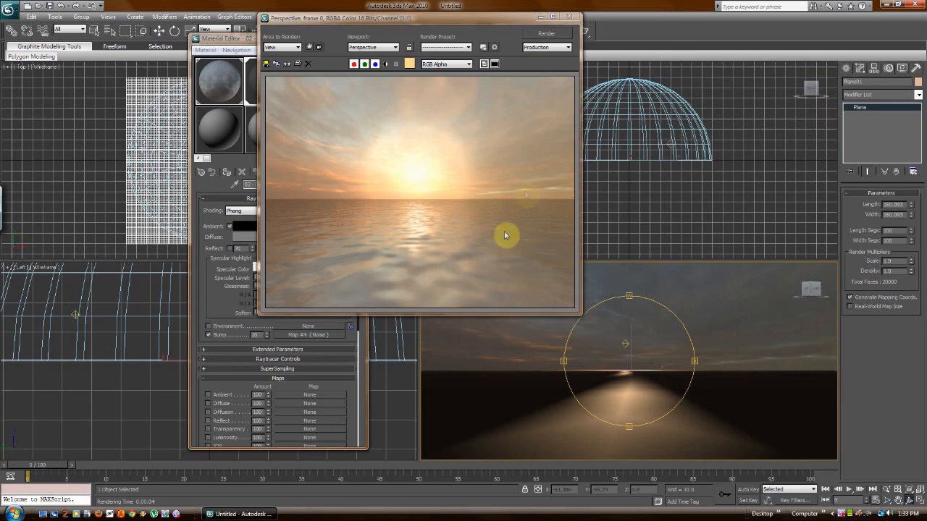
{"action": "left_click", "coordinate": [569, 16]}
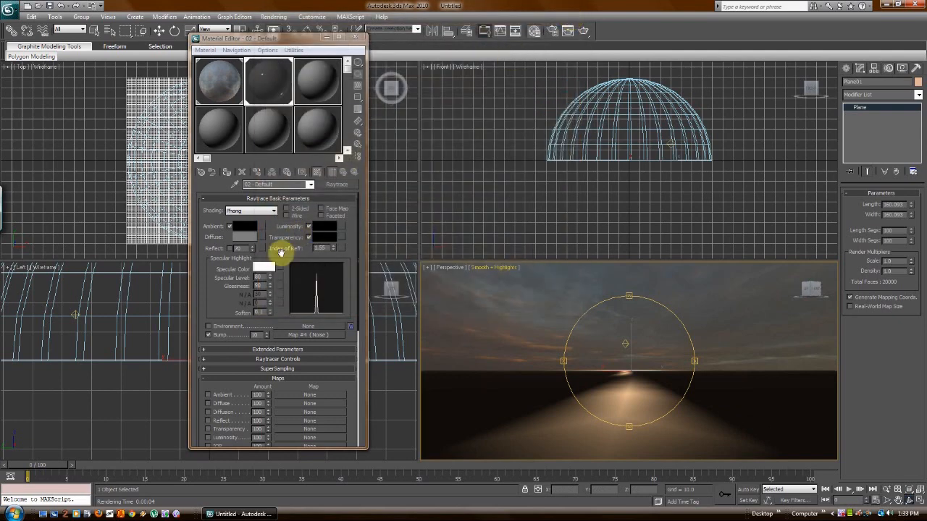
Step: Set the water material's Bump amount to 15 and render the Perspective view, closing the image when done
{"action": "scroll", "coordinate": [228, 340], "scroll_direction": "down", "scroll_amount": 3}
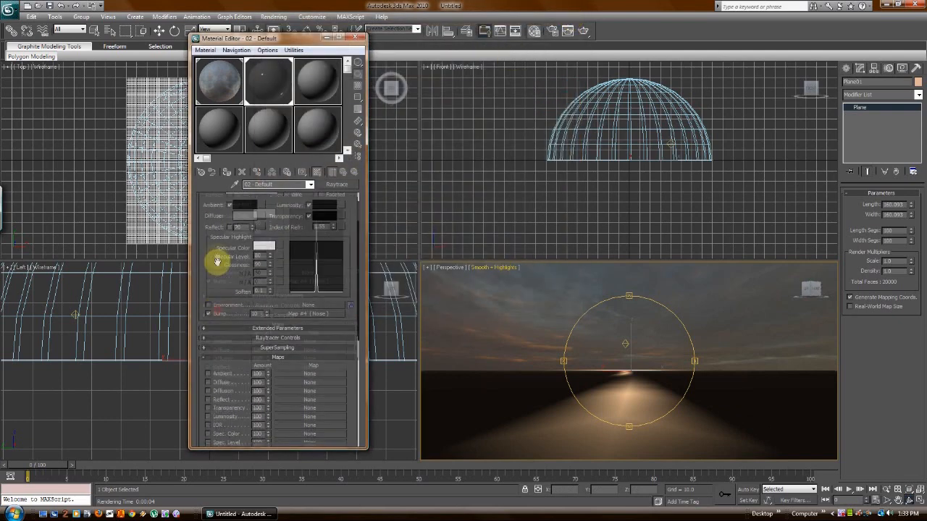
{"action": "left_click", "coordinate": [267, 282]}
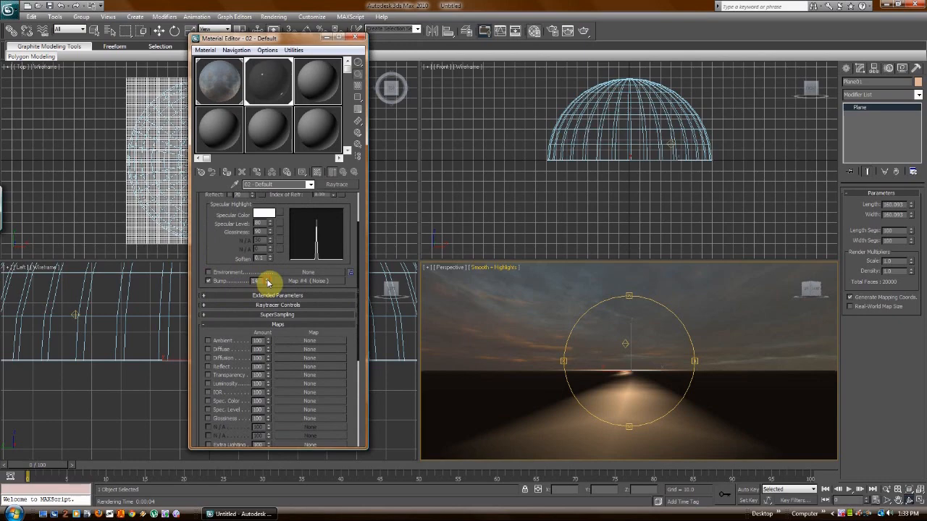
{"action": "left_click", "coordinate": [274, 17]}
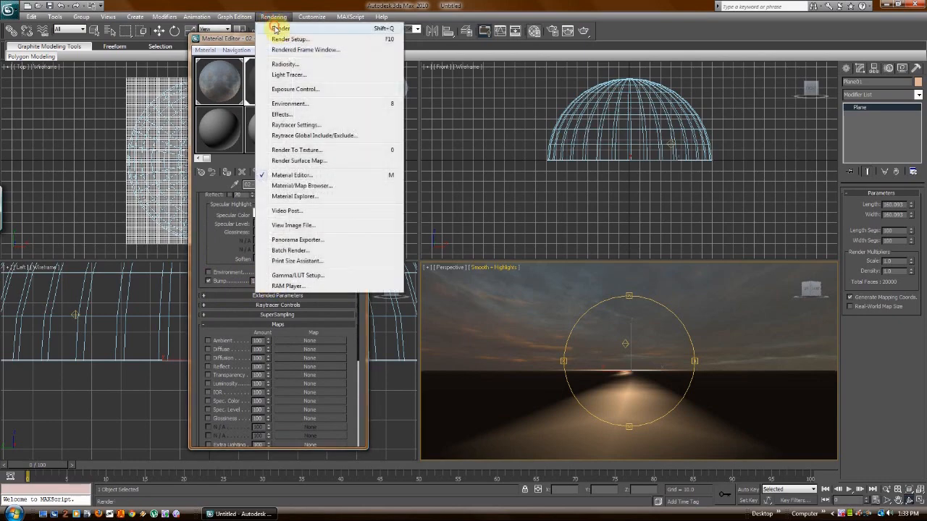
{"action": "left_click", "coordinate": [284, 29]}
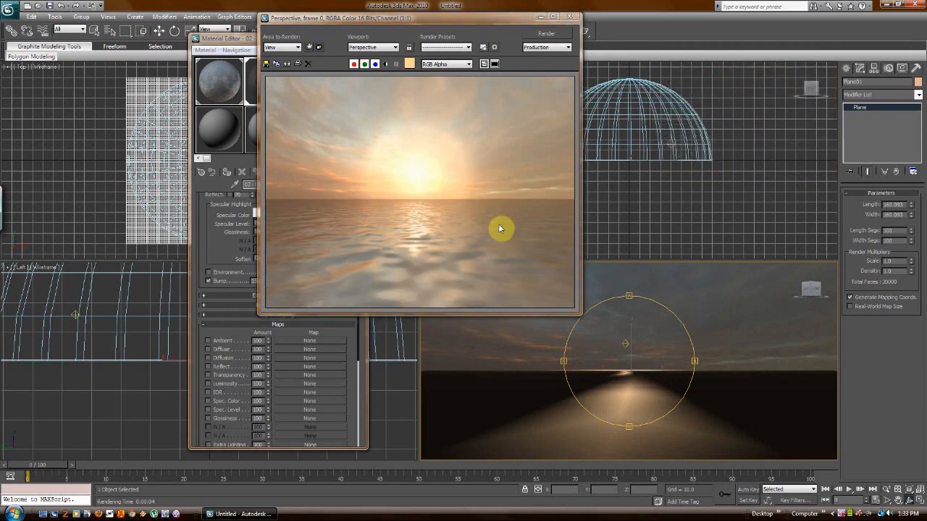
{"action": "left_click", "coordinate": [569, 17]}
Step: Open the Bump channel's Noise map, lower its Levels slightly and render the Perspective view, closing the image when done
{"action": "left_click_drag", "start_coordinate": [206, 332], "coordinate": [207, 207]}
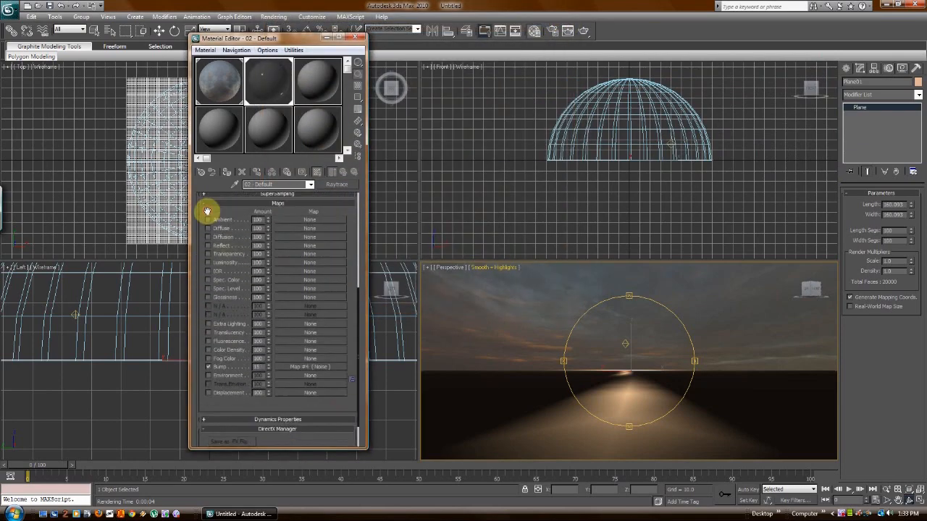
{"action": "left_click", "coordinate": [298, 369]}
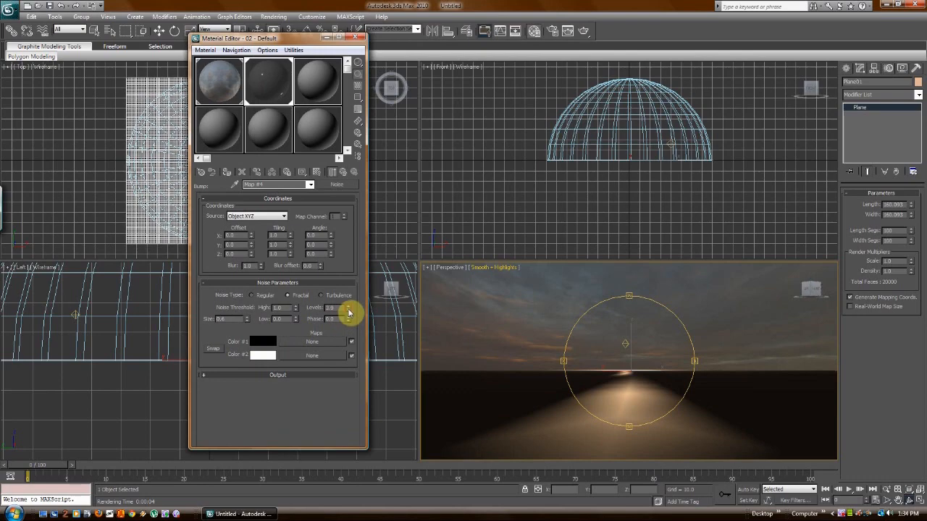
{"action": "left_click", "coordinate": [273, 16]}
{"action": "left_click", "coordinate": [278, 29]}
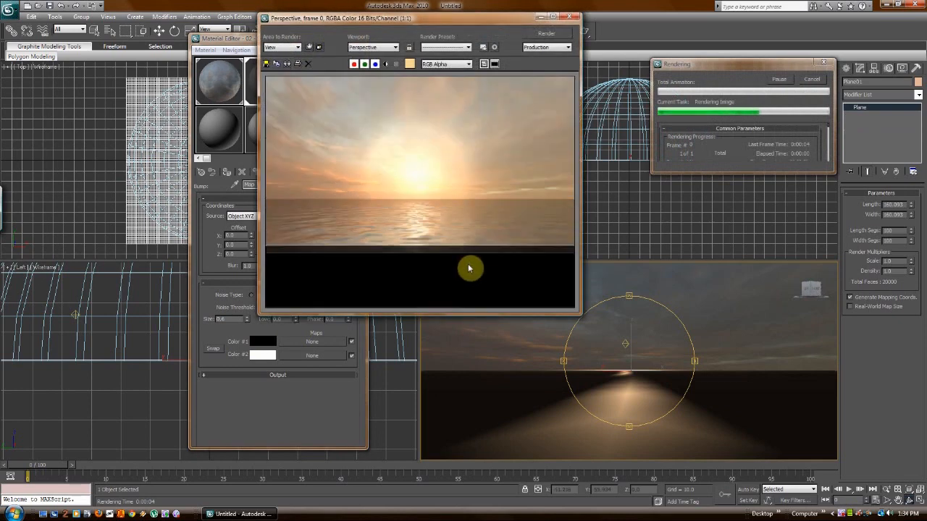
{"action": "left_click", "coordinate": [572, 17]}
Step: Lower the Noise map's Levels to 2.0 and render the Perspective view, closing the image when done
{"action": "left_click", "coordinate": [349, 312]}
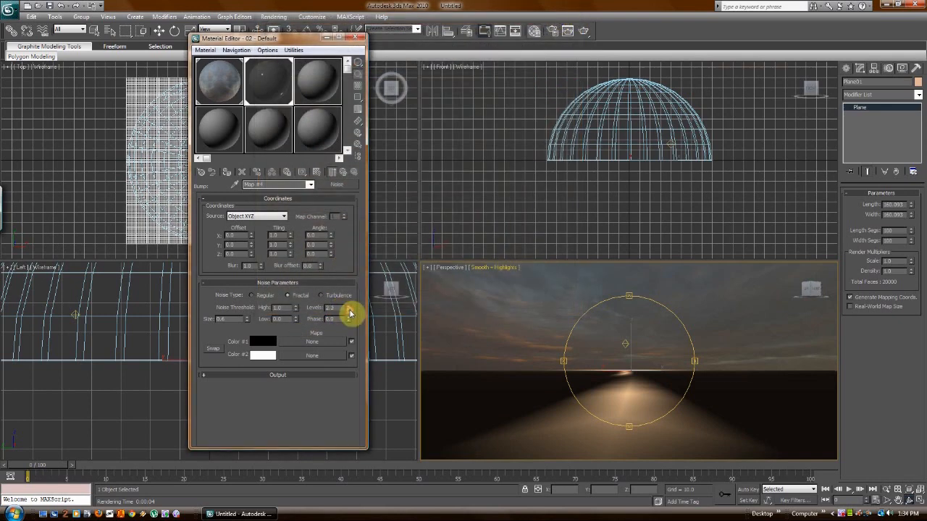
{"action": "left_click", "coordinate": [276, 17]}
{"action": "left_click", "coordinate": [287, 29]}
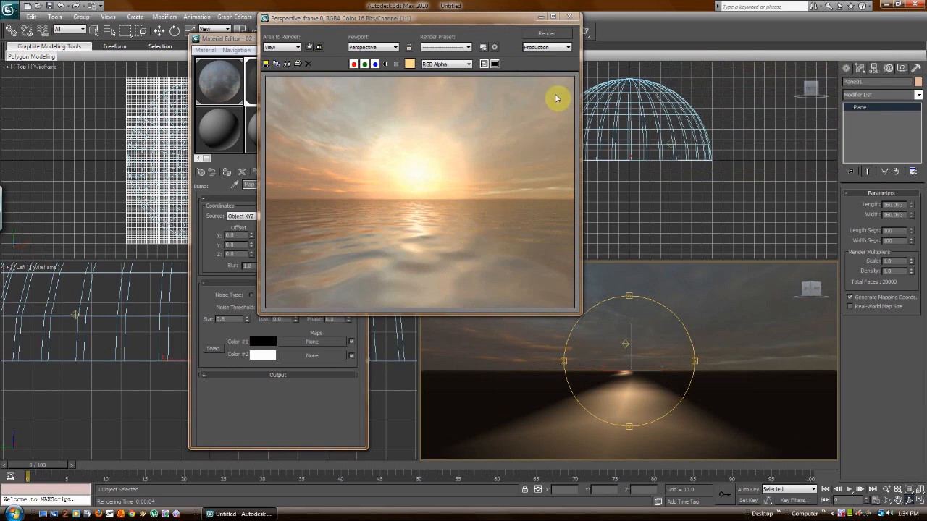
{"action": "left_click", "coordinate": [571, 19]}
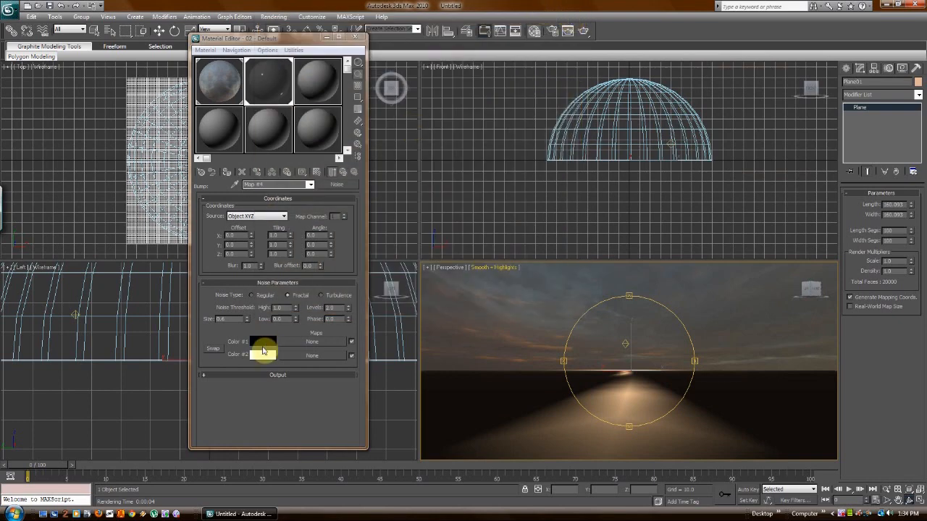
Step: Set the Noise map's Levels to 4 and render the Perspective view, closing the image when done
{"action": "left_click", "coordinate": [333, 309]}
{"action": "double_click", "coordinate": [328, 309]}
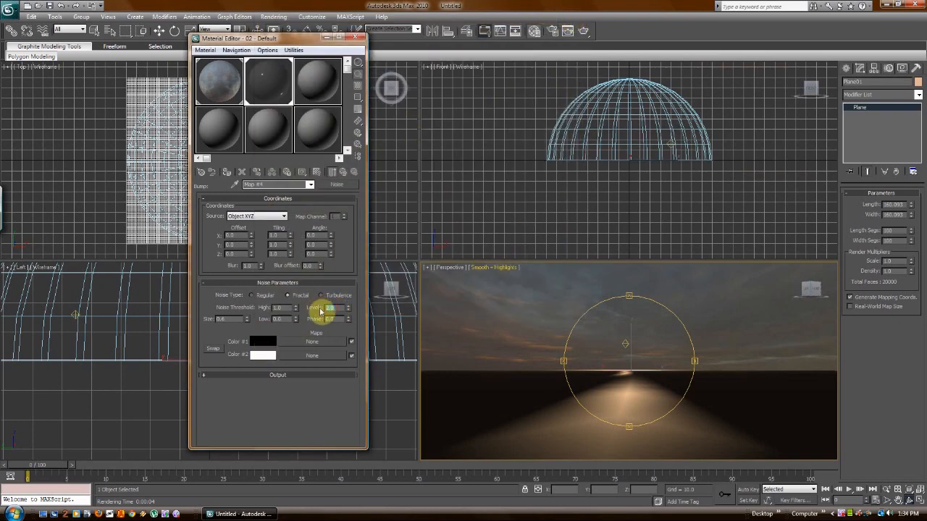
{"action": "type", "text": "4"}
{"action": "key", "text": "Return"}
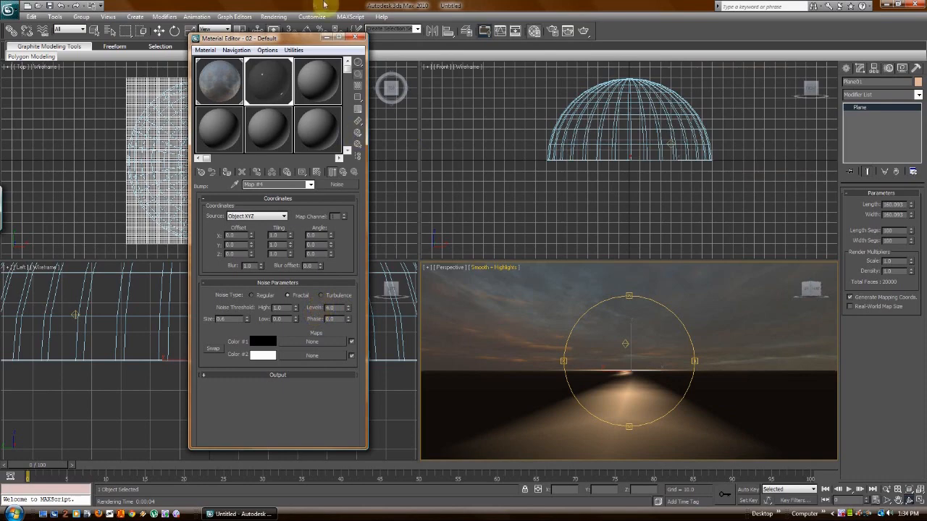
{"action": "left_click", "coordinate": [273, 16]}
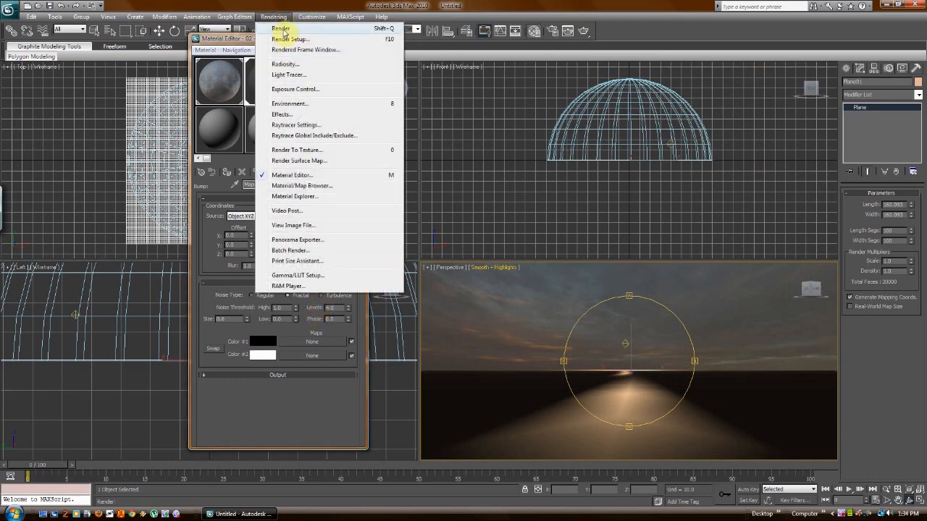
{"action": "left_click", "coordinate": [285, 30]}
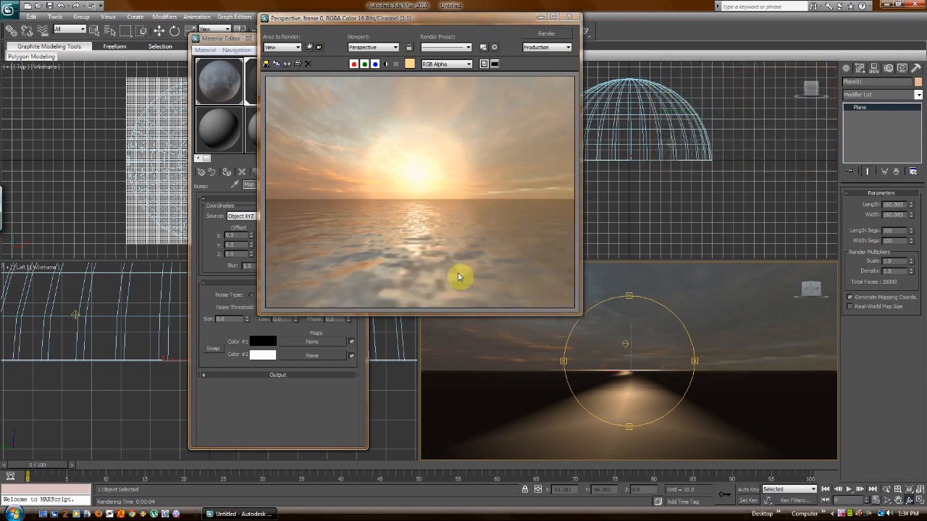
{"action": "left_click", "coordinate": [569, 16]}
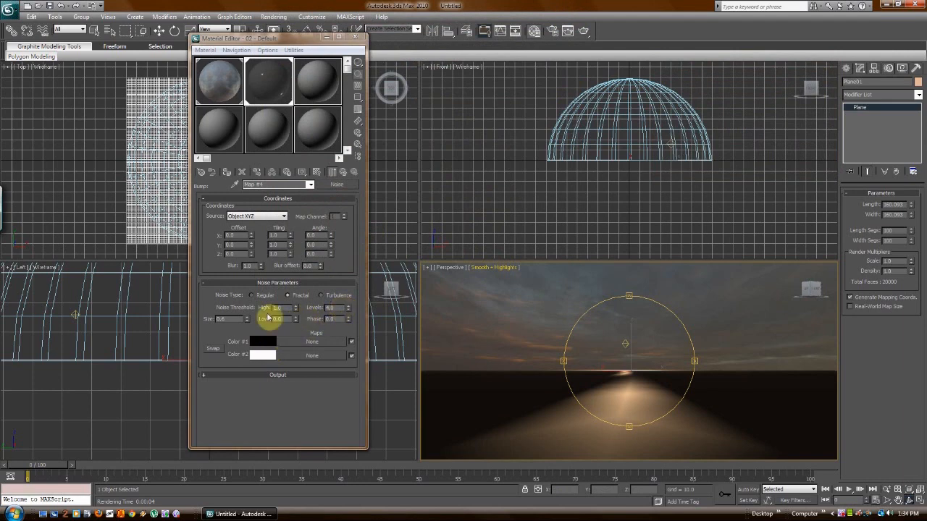
Step: Set the Noise map's Levels to 6 and render the Perspective view, closing the image when done
{"action": "left_click_drag", "start_coordinate": [337, 307], "coordinate": [326, 312]}
{"action": "type", "text": "6"}
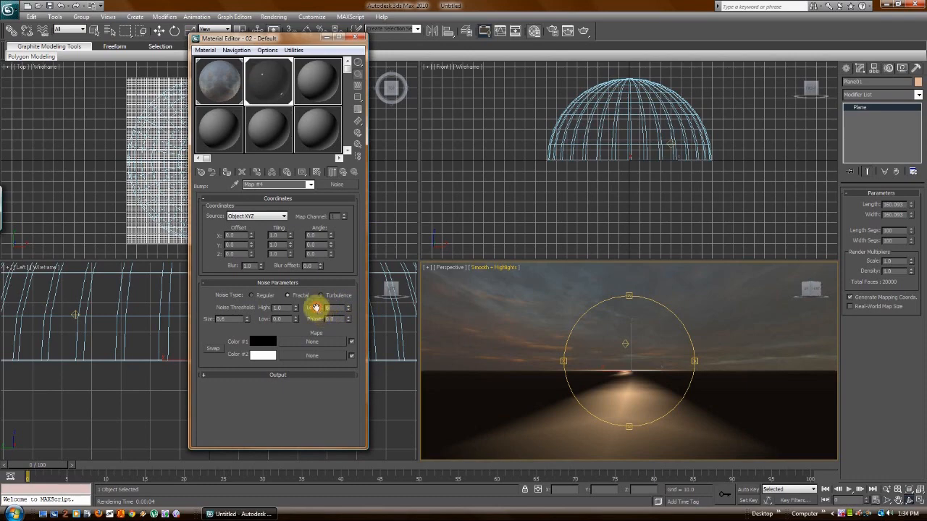
{"action": "left_click", "coordinate": [274, 16]}
{"action": "left_click", "coordinate": [280, 29]}
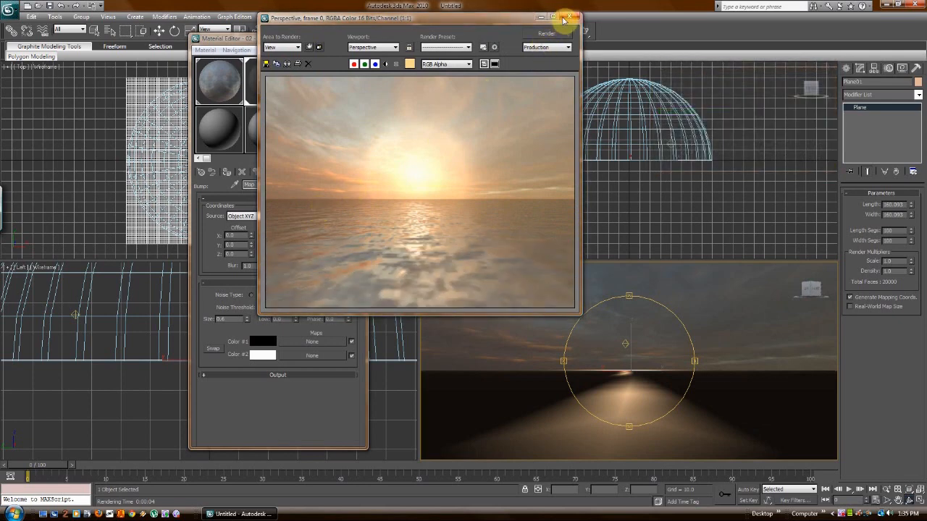
{"action": "left_click", "coordinate": [569, 17]}
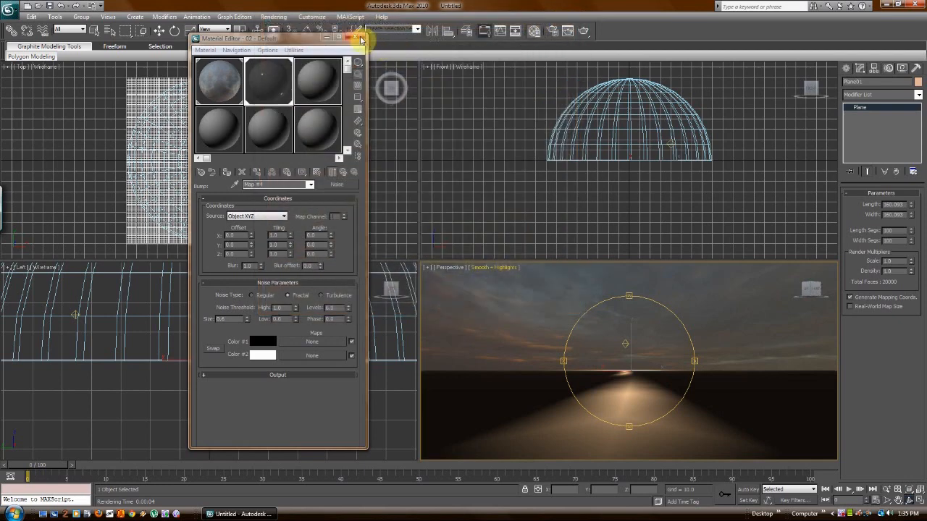
Step: Turn on Auto Key and raise the Noise map's Phase slightly at frame 0
{"action": "left_click", "coordinate": [265, 82]}
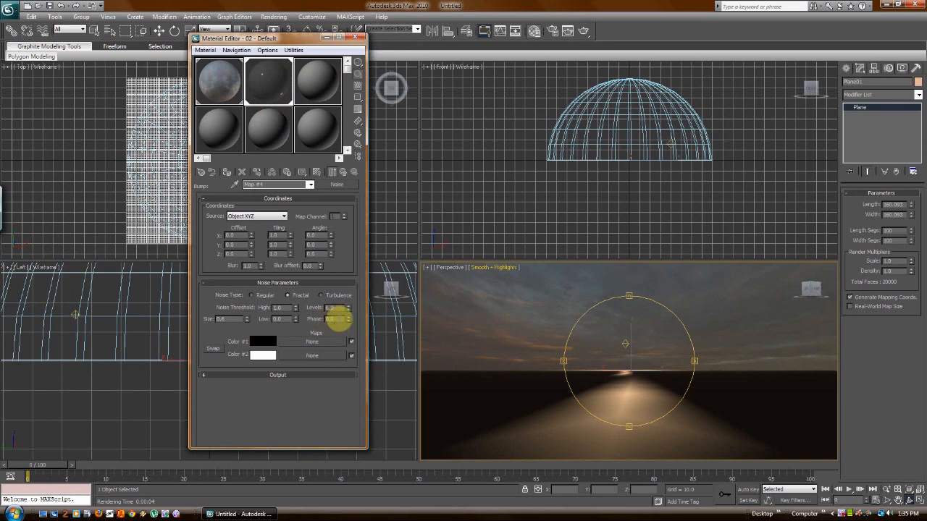
{"action": "double_click", "coordinate": [335, 318]}
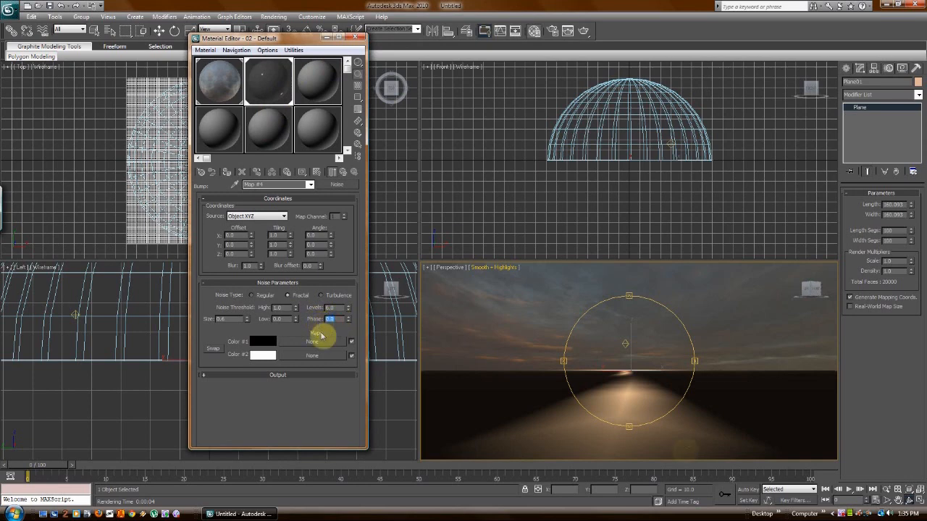
{"action": "left_click", "coordinate": [748, 490]}
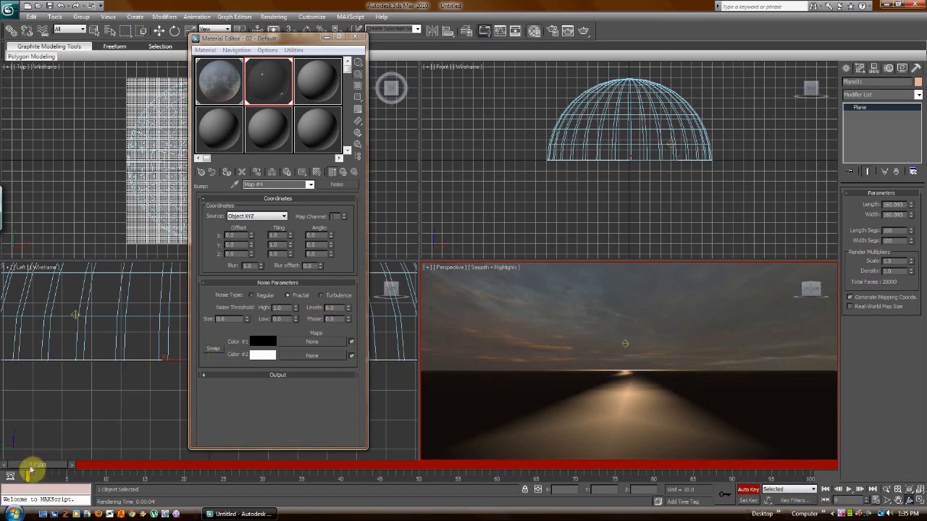
{"action": "left_click", "coordinate": [350, 317]}
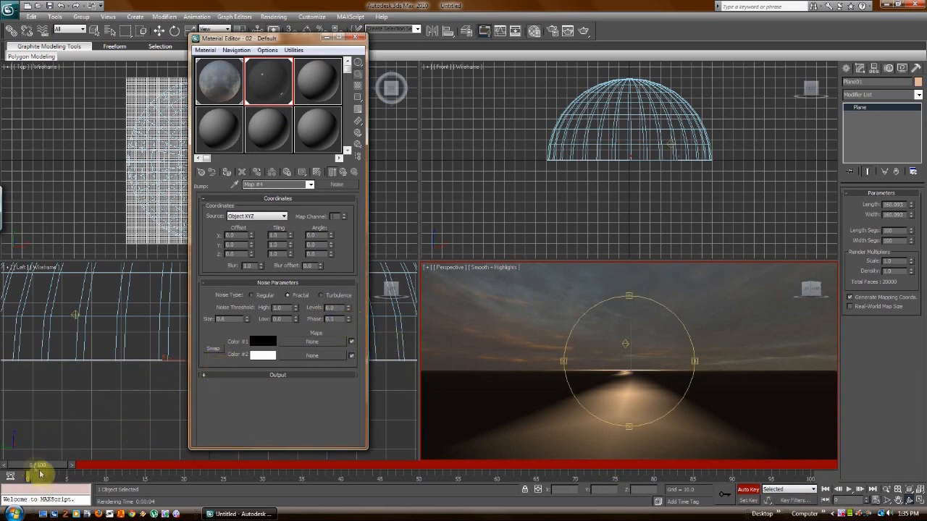
Step: Key the Noise map's Phase at 2 on frame 100 and return the timeline to frame 0
{"action": "left_click_drag", "start_coordinate": [40, 468], "coordinate": [848, 453]}
{"action": "double_click", "coordinate": [330, 318]}
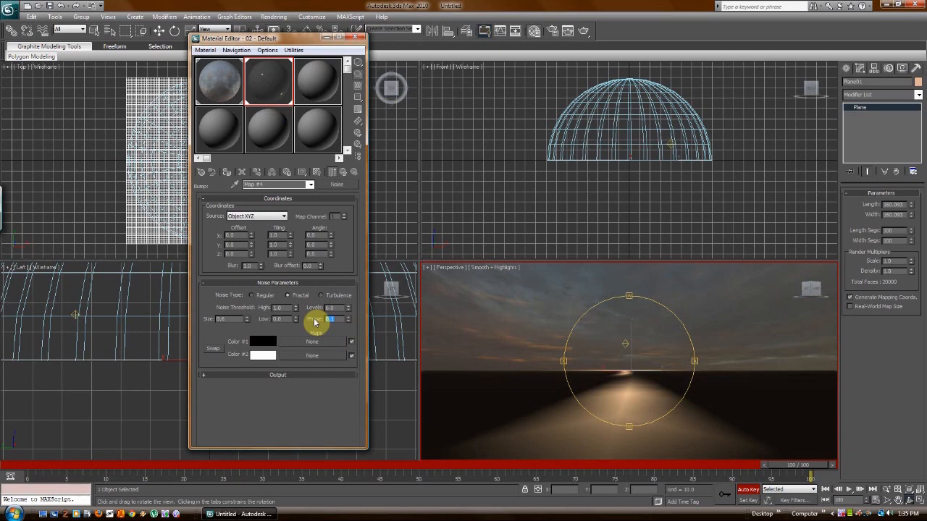
{"action": "type", "text": "2"}
{"action": "key", "text": "Return"}
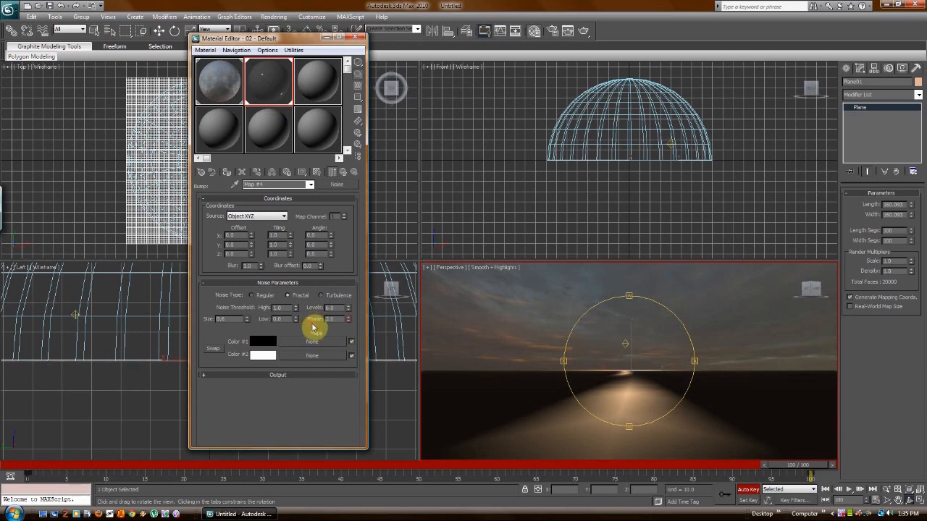
{"action": "left_click_drag", "start_coordinate": [785, 466], "coordinate": [10, 447]}
{"action": "key", "text": "ctrl+r"}
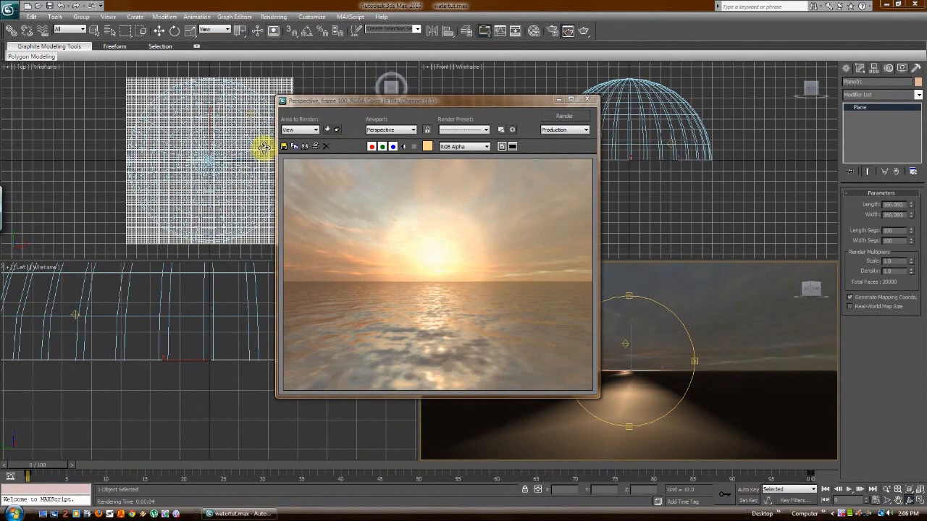
Step: Browse the output files from the Render Setup and play the rendered watertest video to check the water animation
{"action": "left_click", "coordinate": [276, 17]}
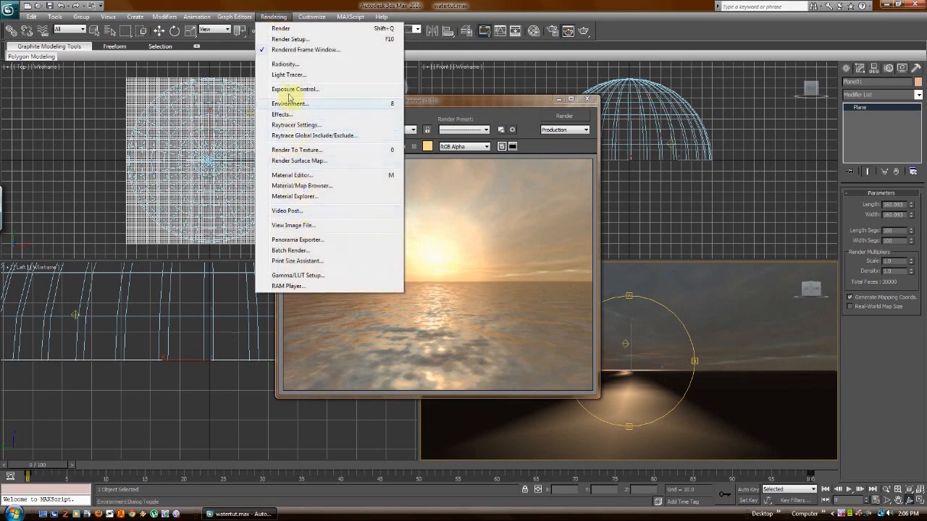
{"action": "left_click", "coordinate": [292, 38]}
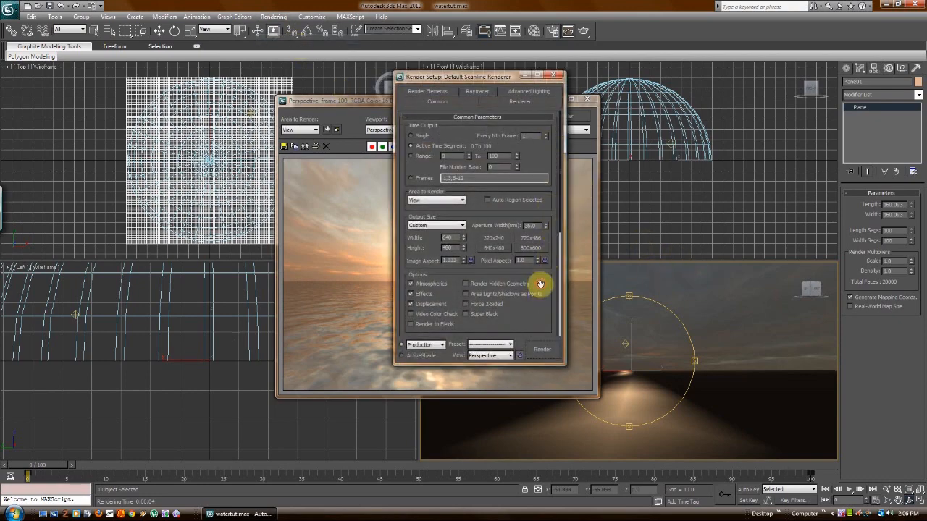
{"action": "scroll", "coordinate": [540, 284], "scroll_direction": "down", "scroll_amount": 5}
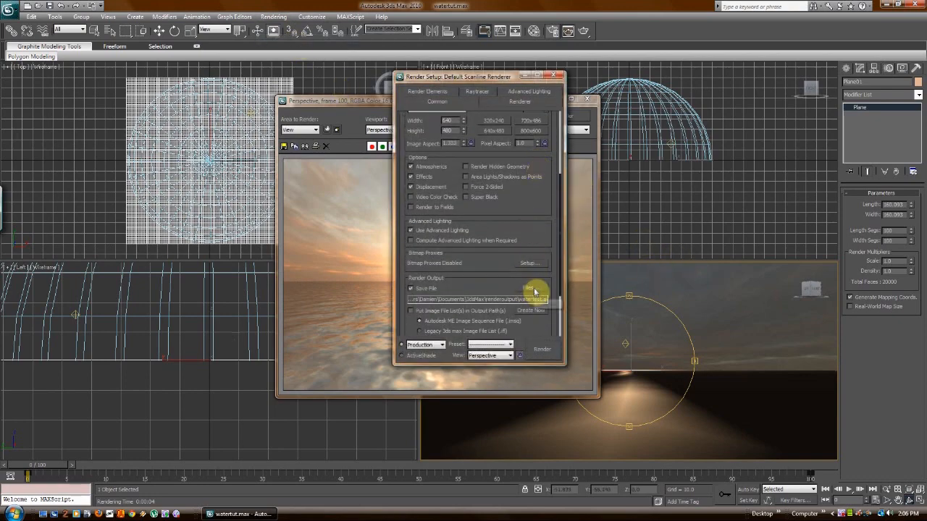
{"action": "left_click", "coordinate": [534, 291]}
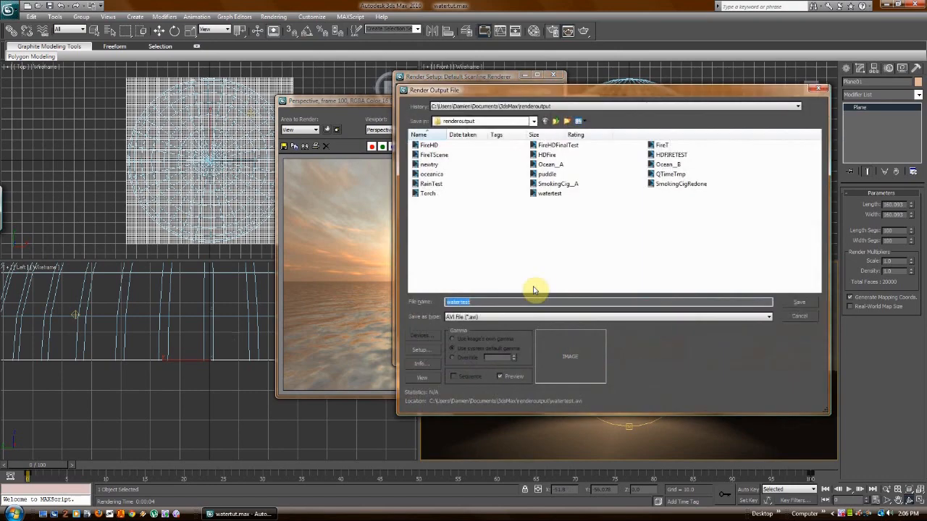
{"action": "left_click", "coordinate": [550, 195]}
{"action": "right_click", "coordinate": [550, 196]}
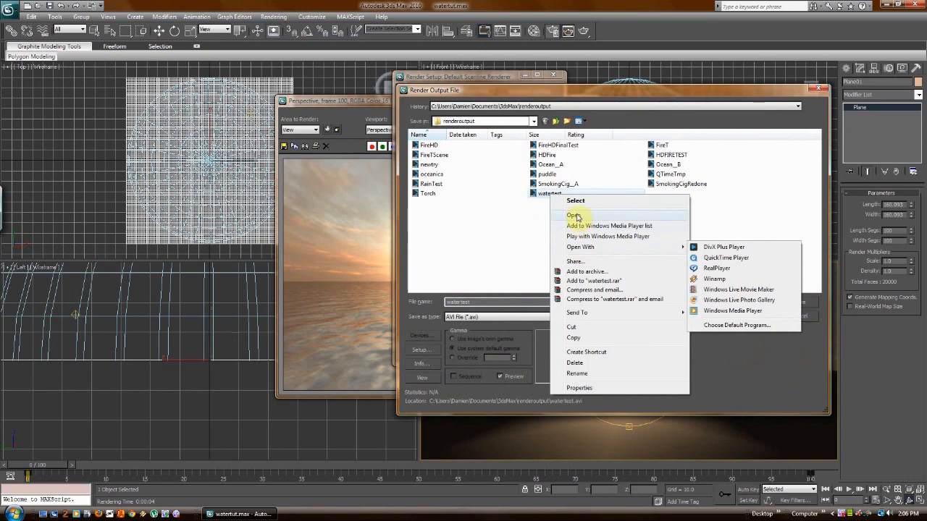
{"action": "left_click", "coordinate": [572, 215]}
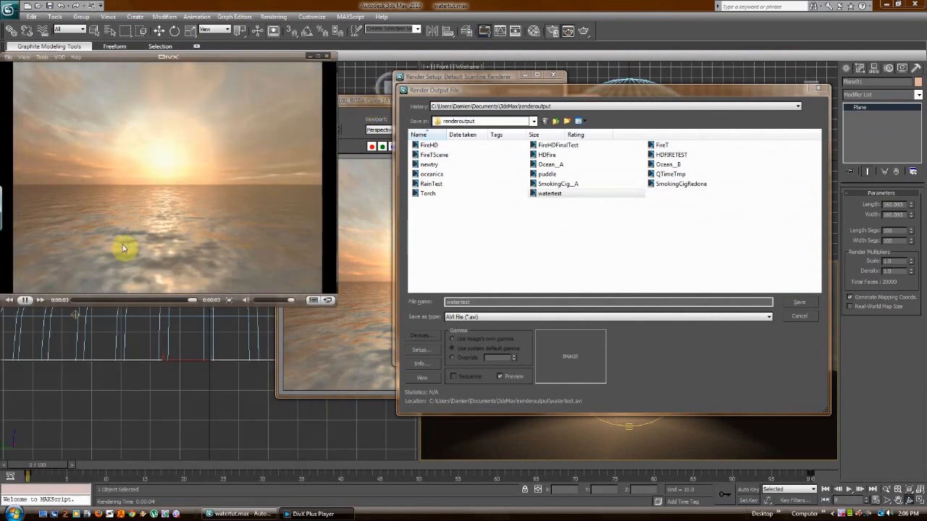
Step: Close the video player, the output file dialog, the Render Setup and the rendered image, and return to the Perspective view
{"action": "left_click", "coordinate": [326, 58]}
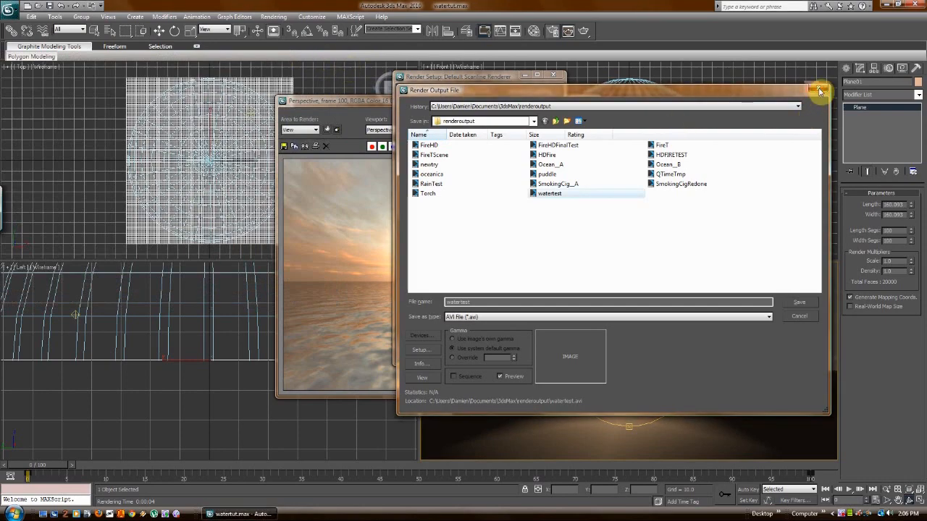
{"action": "left_click", "coordinate": [820, 90]}
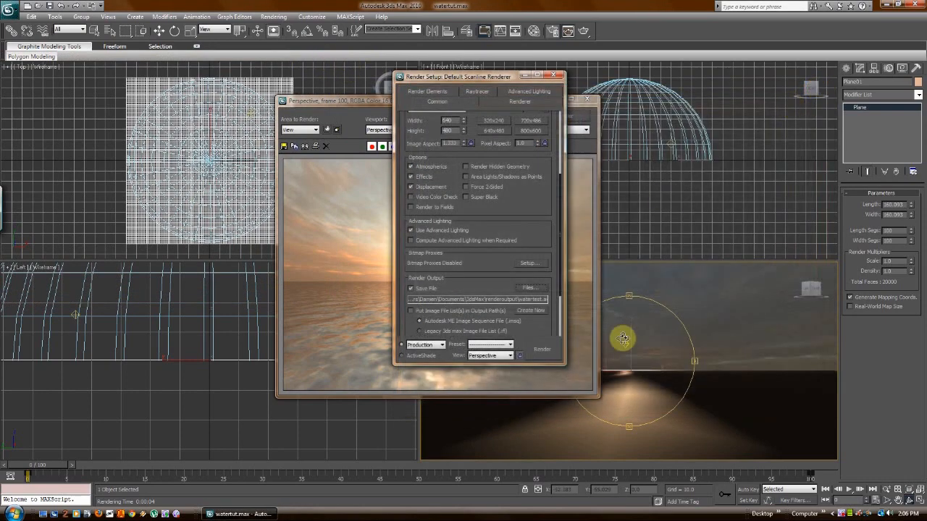
{"action": "left_click", "coordinate": [556, 77]}
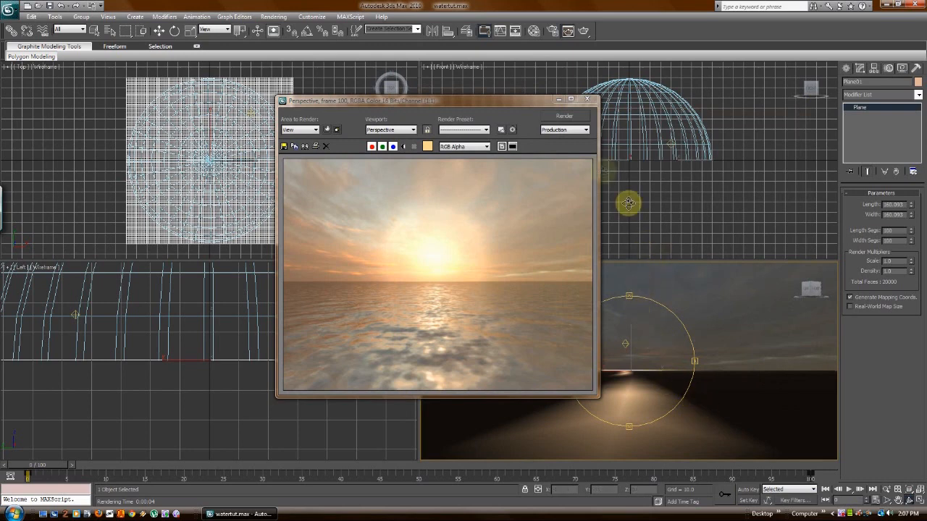
{"action": "left_click", "coordinate": [588, 102]}
{"action": "left_click", "coordinate": [554, 424]}
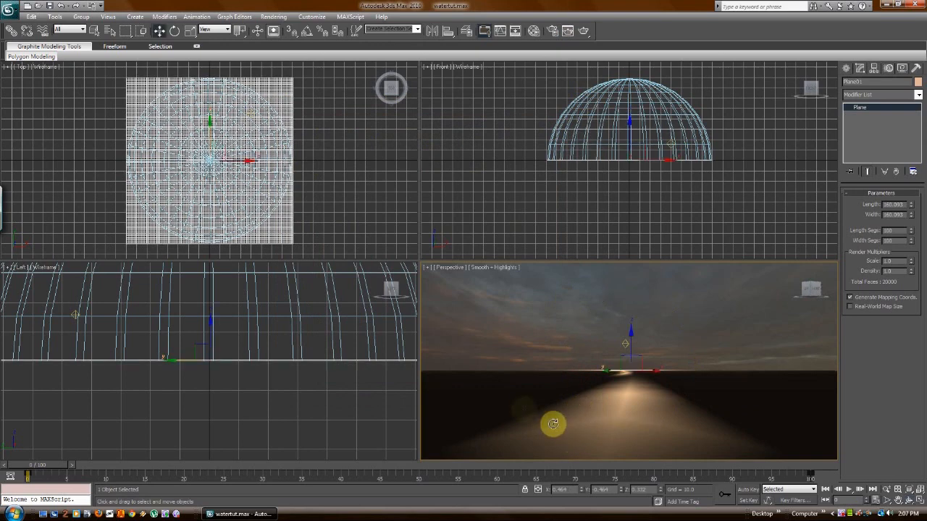
Step: Open the Curve Editor and show the Phase curve of the bump Noise map in the 02 - Default raytrace material
{"action": "left_click", "coordinate": [225, 17]}
{"action": "left_click", "coordinate": [254, 29]}
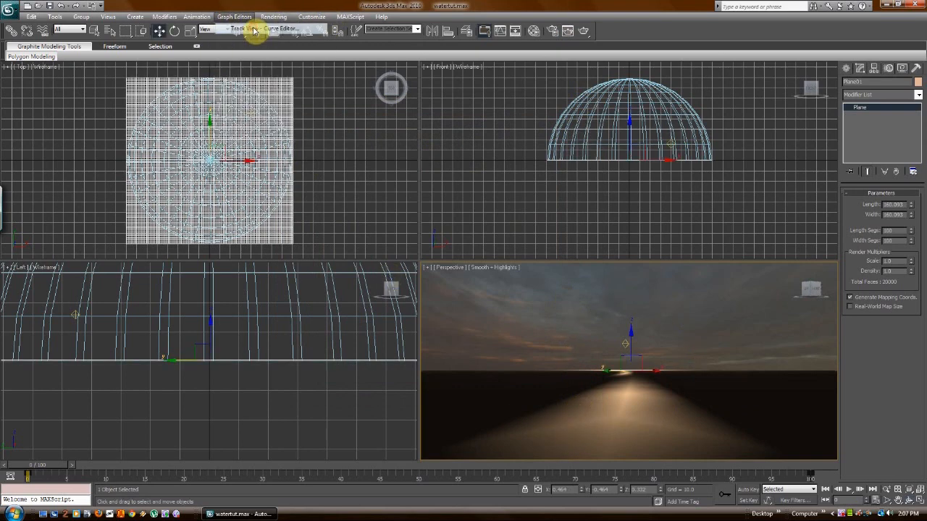
{"action": "left_click_drag", "start_coordinate": [590, 256], "coordinate": [598, 426]}
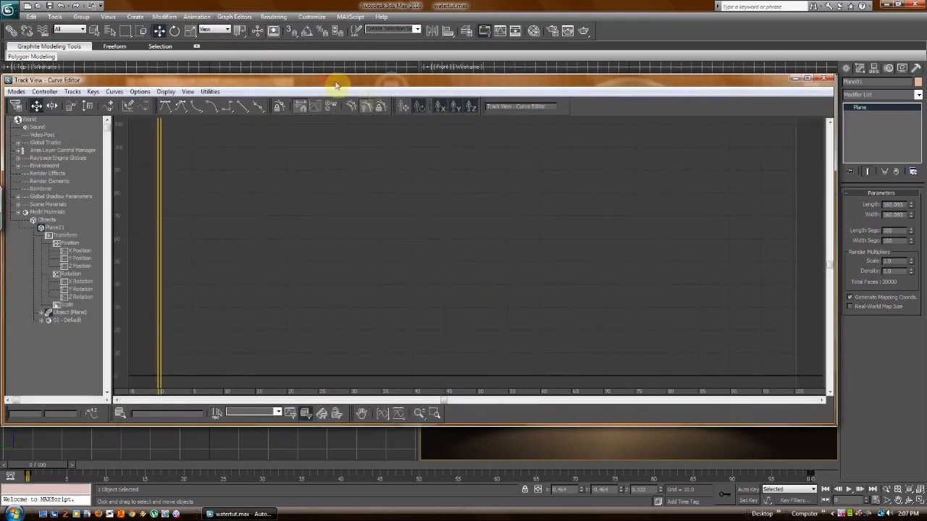
{"action": "left_click_drag", "start_coordinate": [344, 83], "coordinate": [398, 103]}
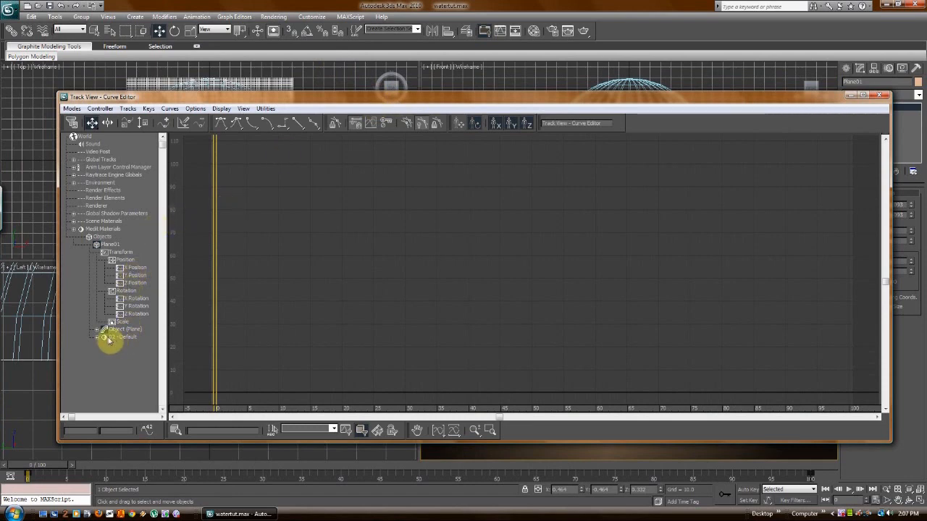
{"action": "left_click", "coordinate": [74, 221]}
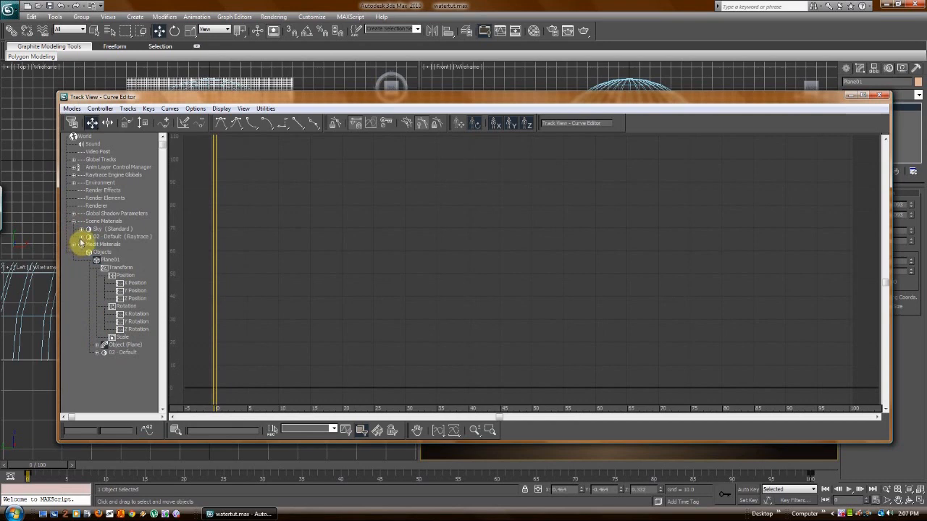
{"action": "left_click", "coordinate": [81, 237]}
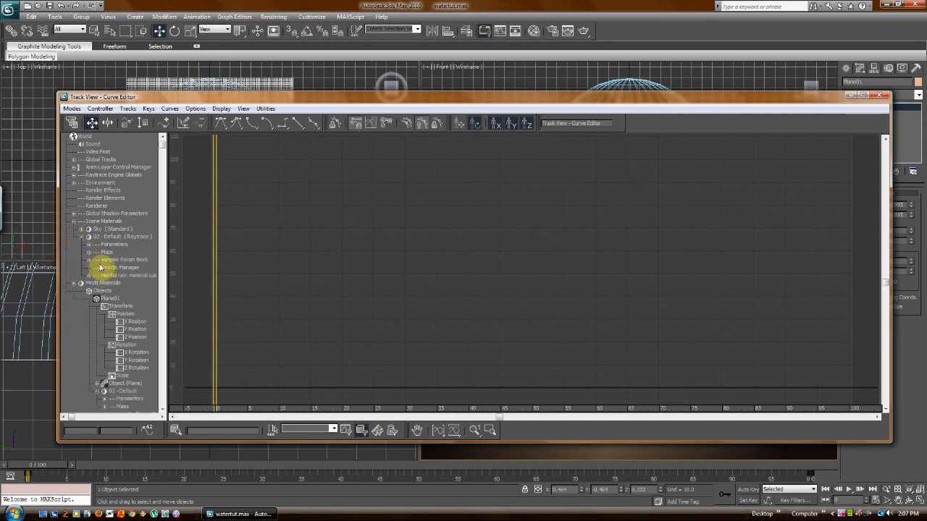
{"action": "left_click", "coordinate": [88, 252]}
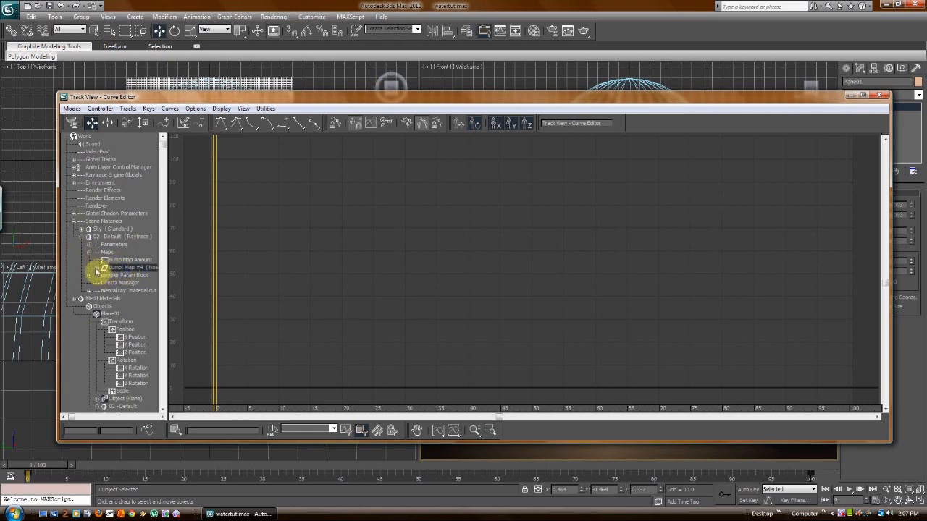
{"action": "left_click", "coordinate": [97, 267]}
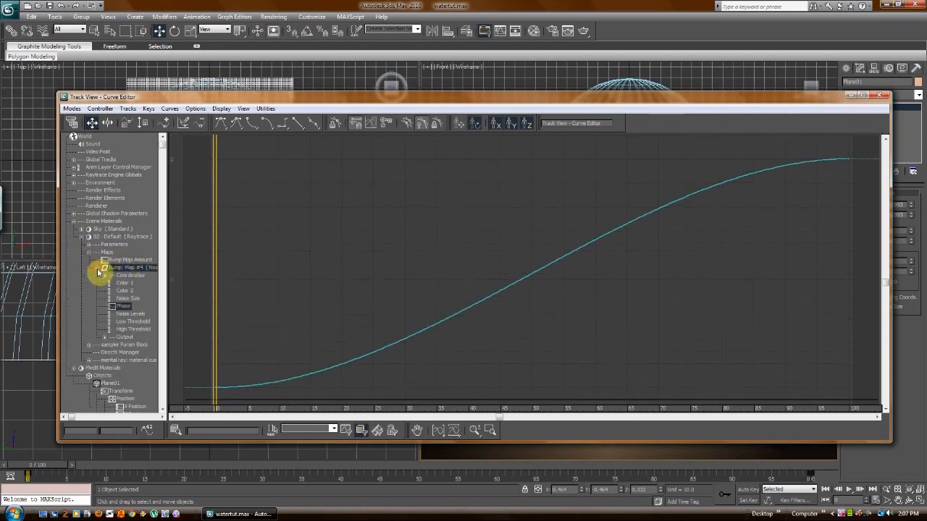
{"action": "left_click", "coordinate": [116, 306]}
Step: Set the Phase curve's keys at frames 0 and 100 to linear tangents and close the Curve Editor
{"action": "left_click", "coordinate": [215, 388]}
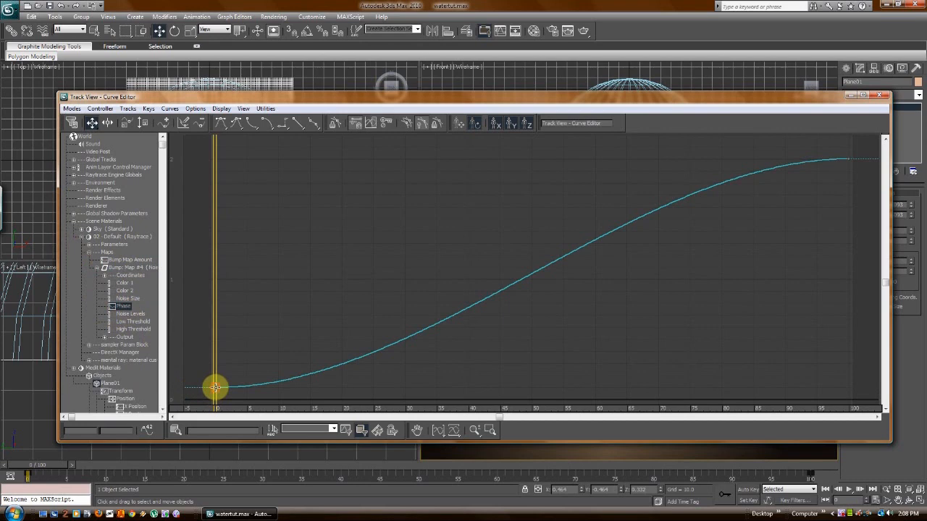
{"action": "left_click", "coordinate": [299, 126]}
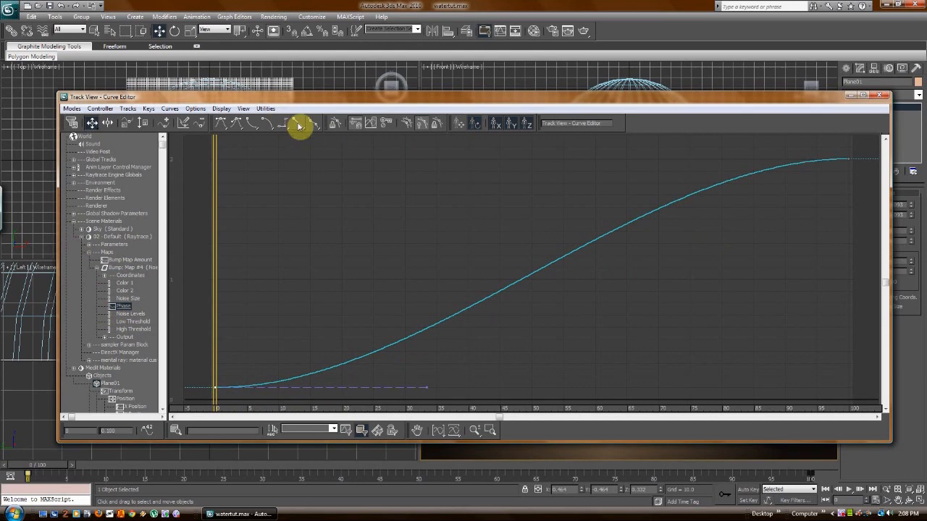
{"action": "left_click", "coordinate": [847, 157]}
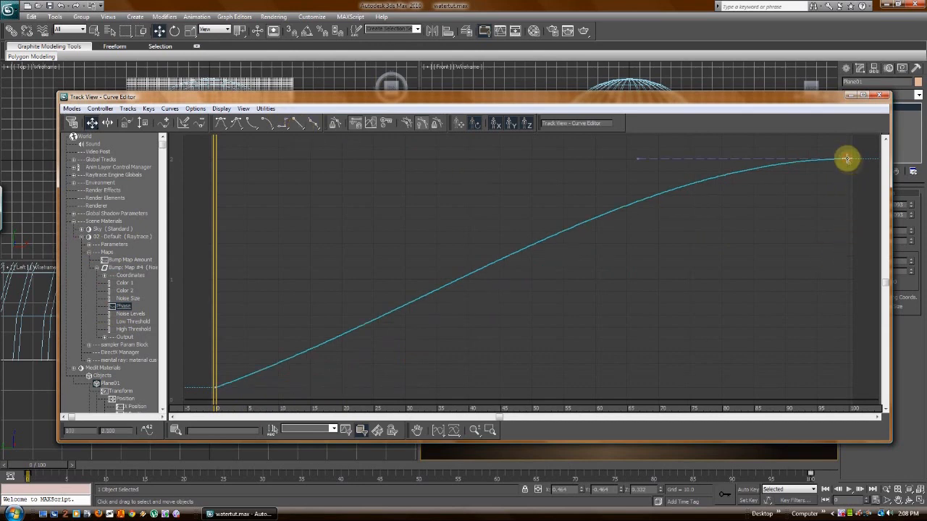
{"action": "left_click", "coordinate": [298, 125]}
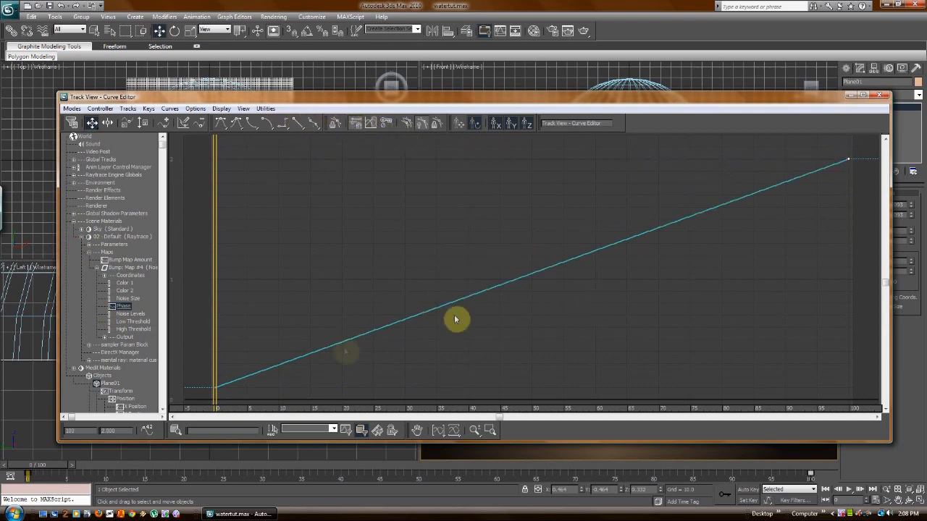
{"action": "left_click", "coordinate": [882, 97]}
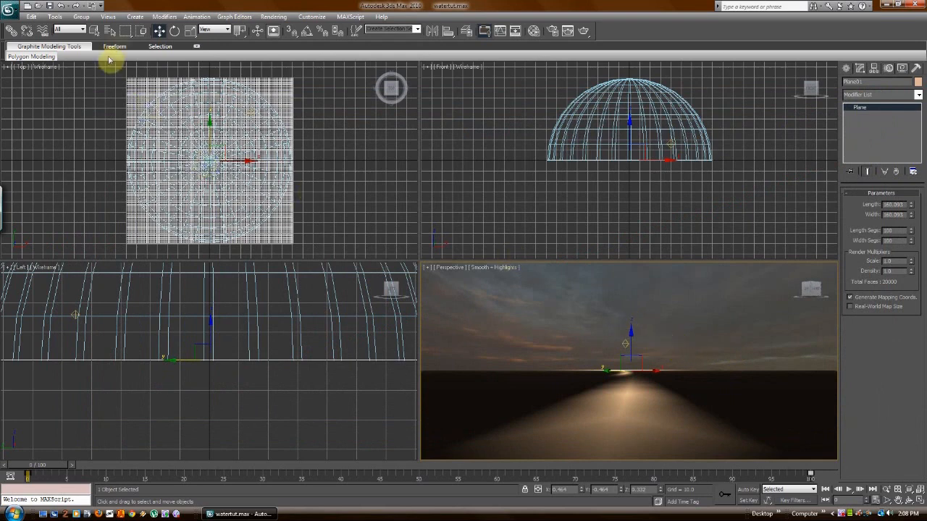
Step: Apply the parametric deformer Noise to the water plane
{"action": "left_click", "coordinate": [159, 17]}
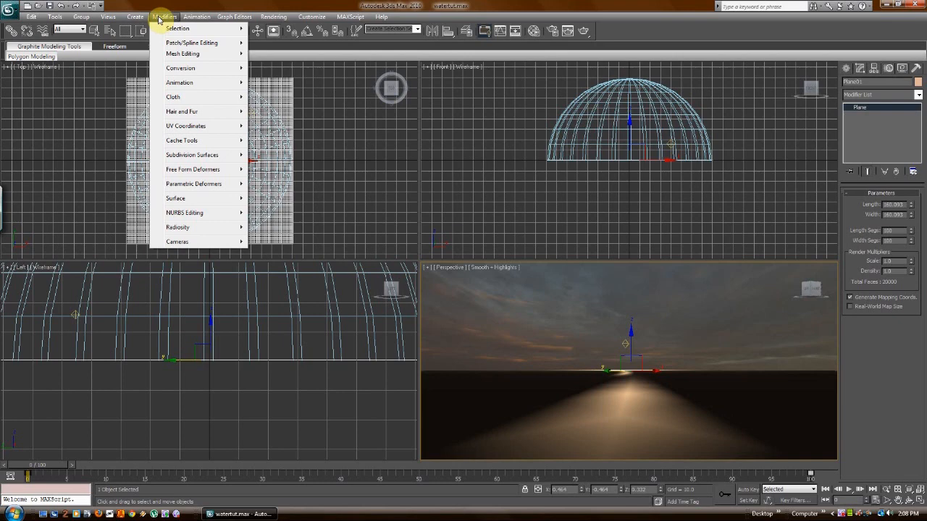
{"action": "left_click", "coordinate": [364, 201]}
{"action": "left_click", "coordinate": [283, 221]}
{"action": "left_click", "coordinate": [138, 18]}
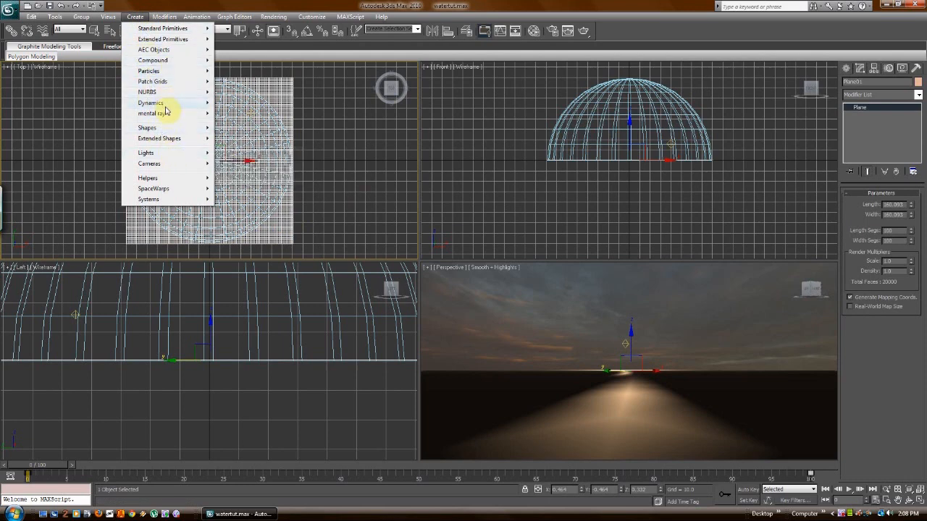
{"action": "mouse_move", "coordinate": [165, 15]}
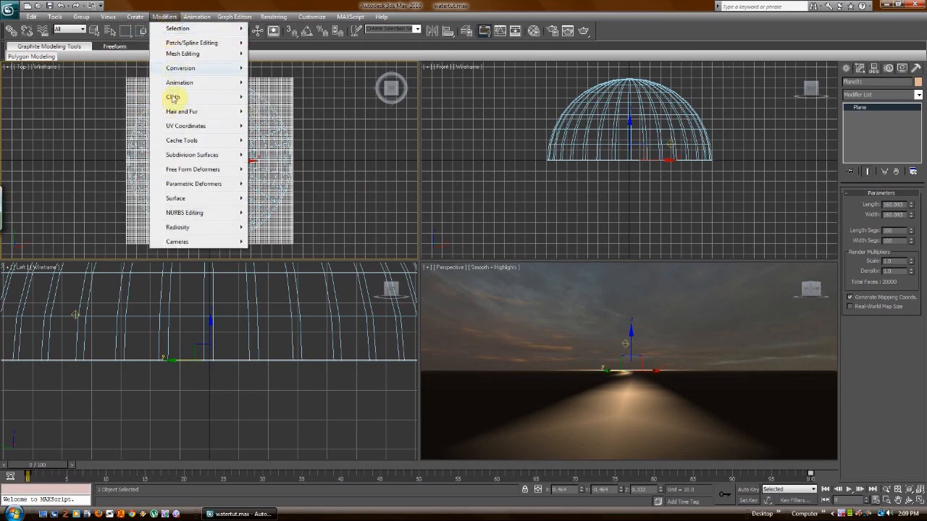
{"action": "mouse_move", "coordinate": [199, 186]}
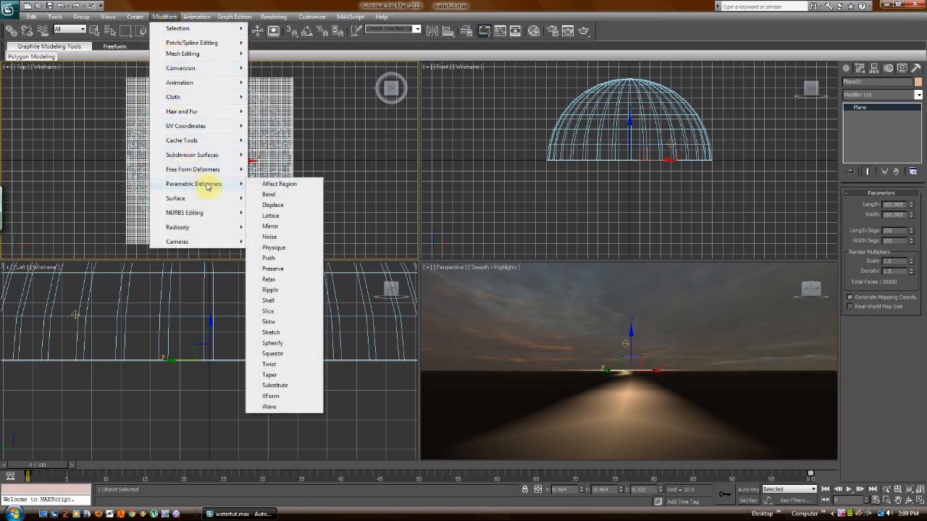
{"action": "left_click", "coordinate": [283, 236]}
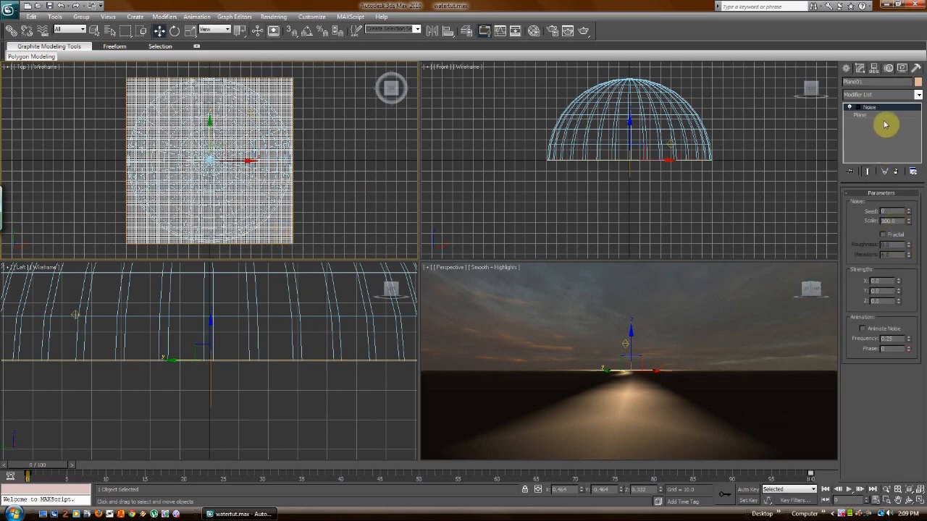
Step: Show edged faces in the Perspective view and maximize it
{"action": "left_click", "coordinate": [615, 416]}
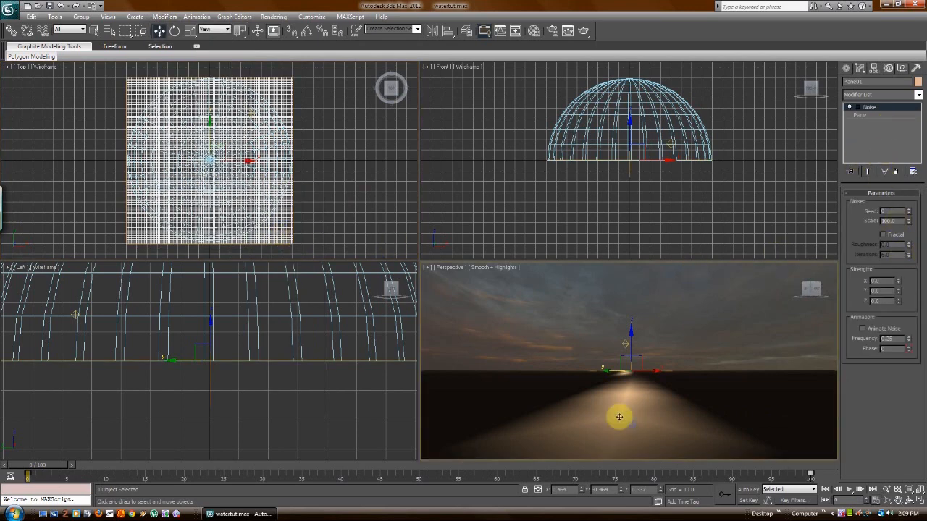
{"action": "left_click", "coordinate": [480, 268]}
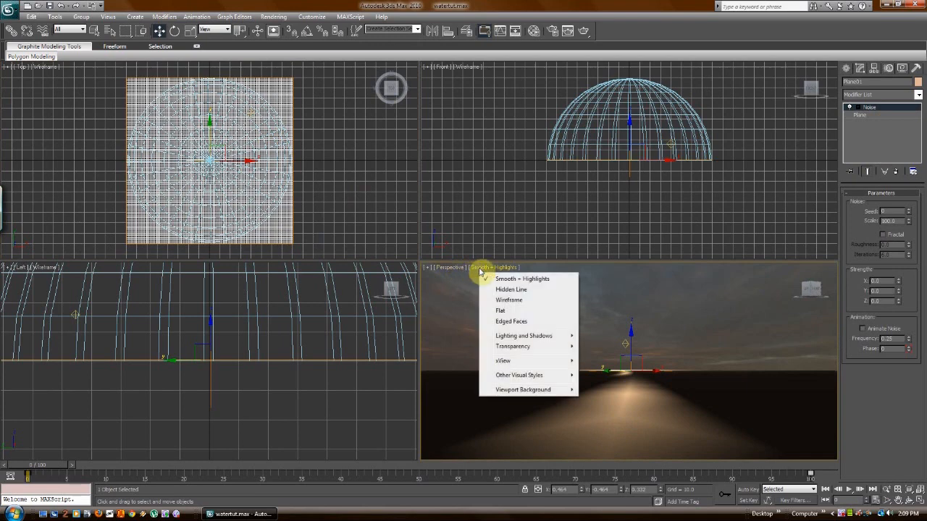
{"action": "left_click", "coordinate": [509, 321]}
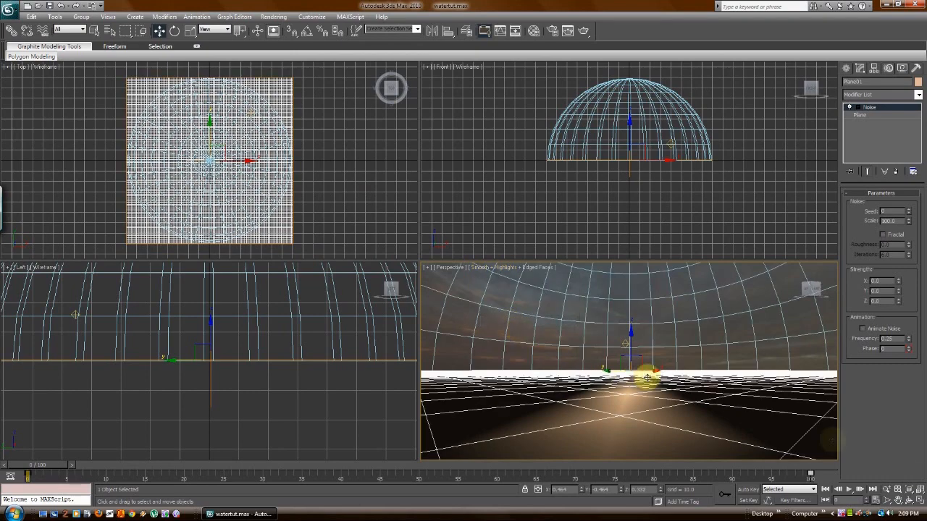
{"action": "left_click", "coordinate": [919, 501]}
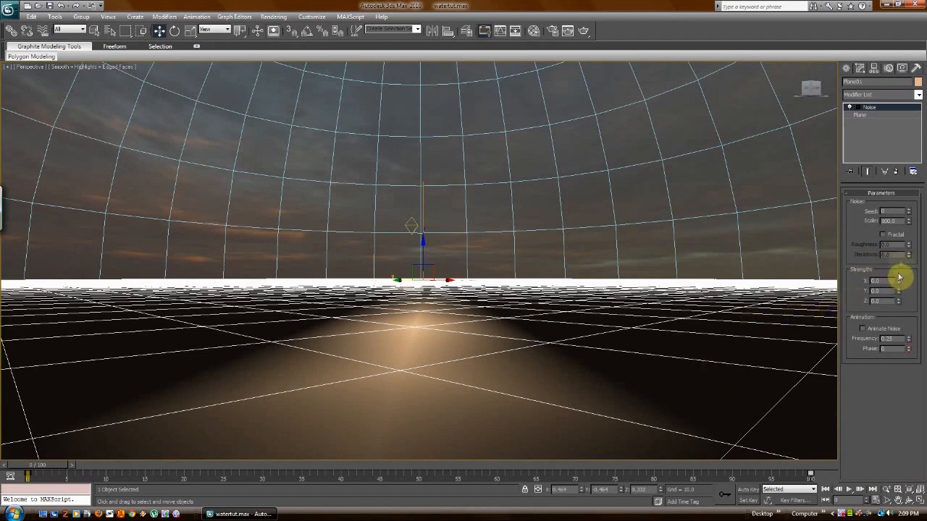
Step: Enable Fractal on the plane's Noise modifier and set its Z strength to 2
{"action": "left_click", "coordinate": [883, 235]}
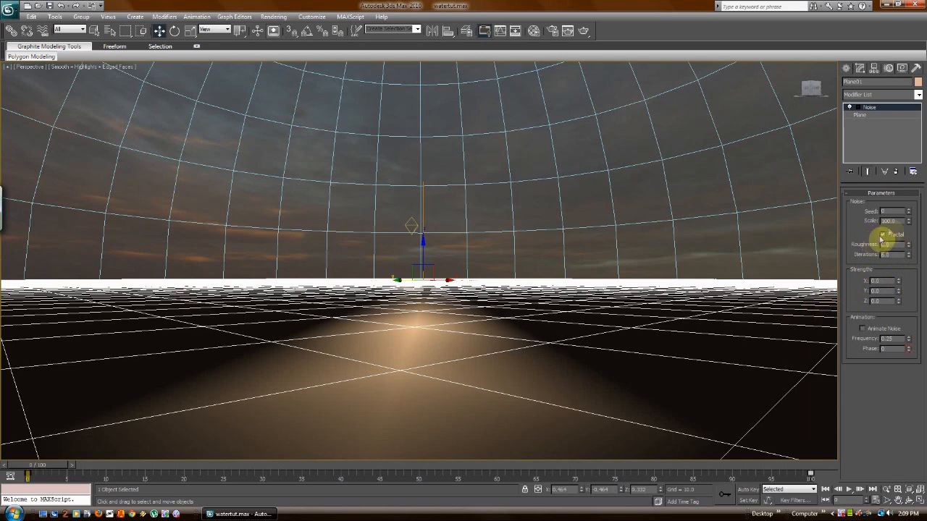
{"action": "left_click_drag", "start_coordinate": [883, 281], "coordinate": [856, 302]}
{"action": "left_click", "coordinate": [854, 298]}
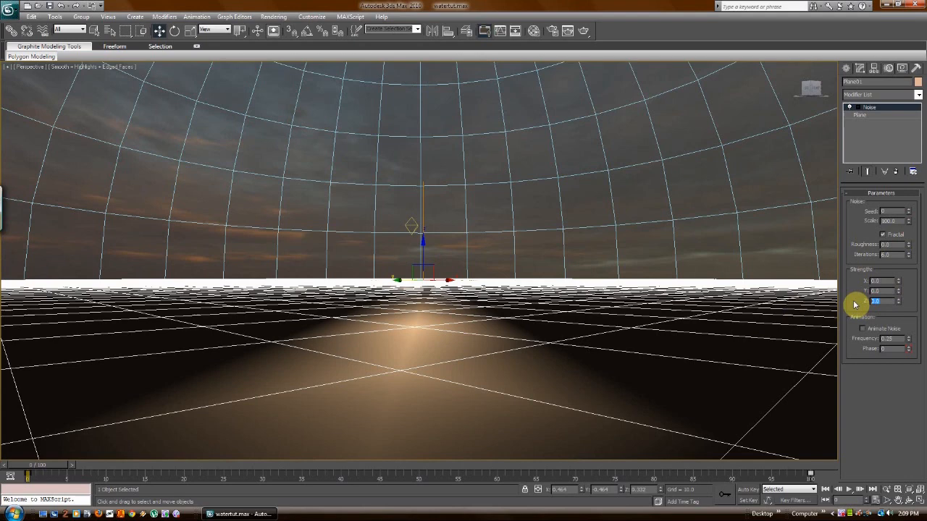
{"action": "type", "text": "2"}
{"action": "key", "text": "Return"}
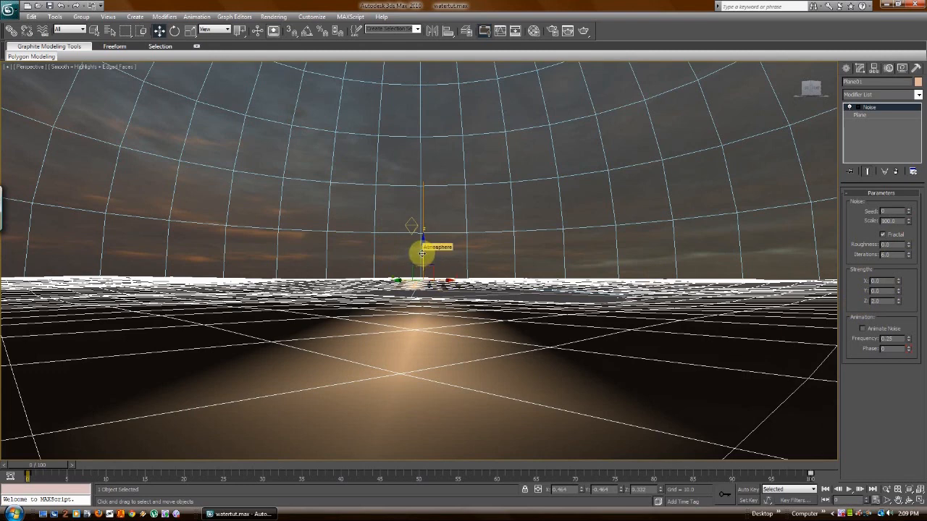
Step: Raise the water plane slightly along Z and reframe the Perspective view above its surface
{"action": "left_click_drag", "start_coordinate": [422, 253], "coordinate": [422, 251]}
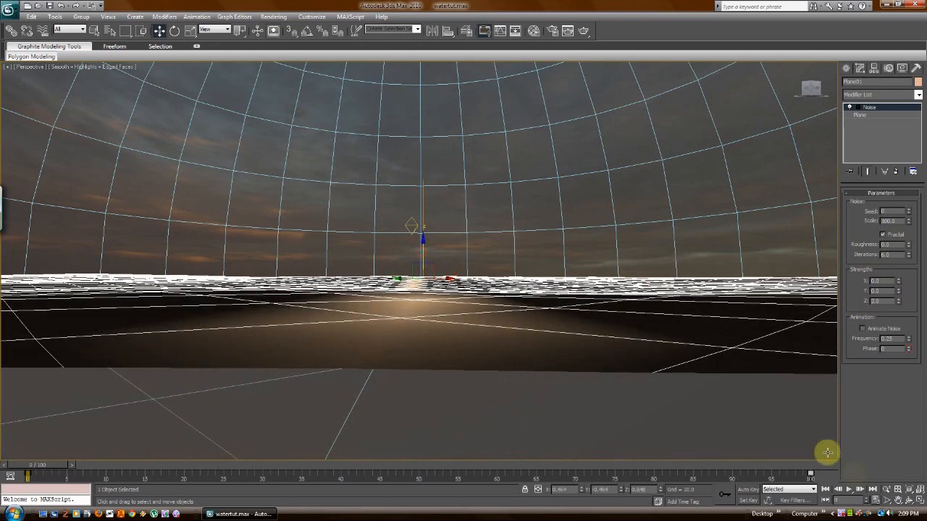
{"action": "left_click", "coordinate": [897, 500]}
{"action": "left_click_drag", "start_coordinate": [490, 260], "coordinate": [490, 264]}
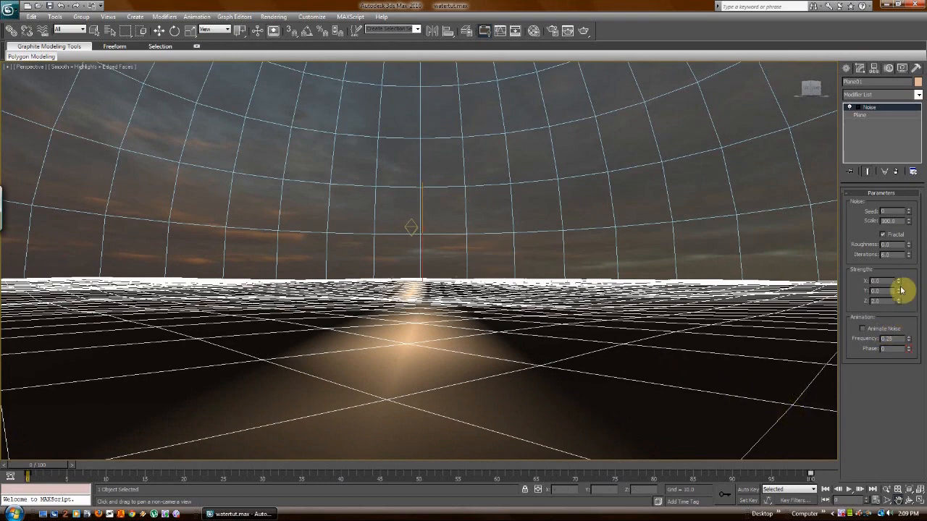
Step: Reduce the Noise modifier's Scale to 17 and its Z strength to 1 for small, gentle waves
{"action": "left_click_drag", "start_coordinate": [910, 225], "coordinate": [907, 258]}
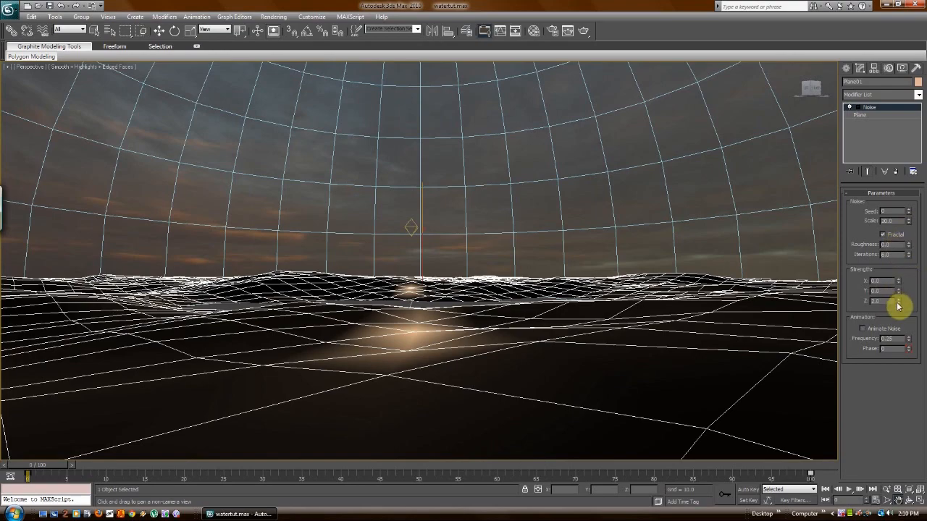
{"action": "left_click_drag", "start_coordinate": [897, 304], "coordinate": [898, 326]}
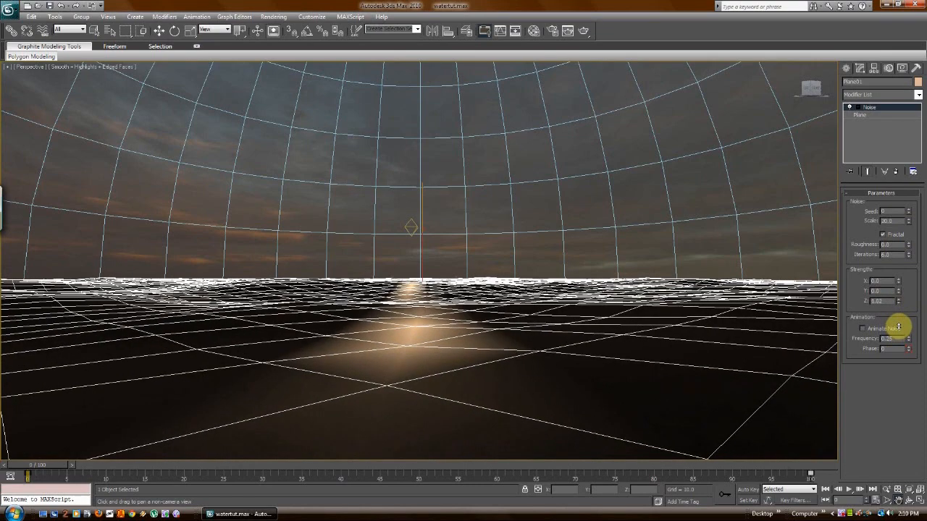
{"action": "left_click_drag", "start_coordinate": [898, 325], "coordinate": [898, 326]}
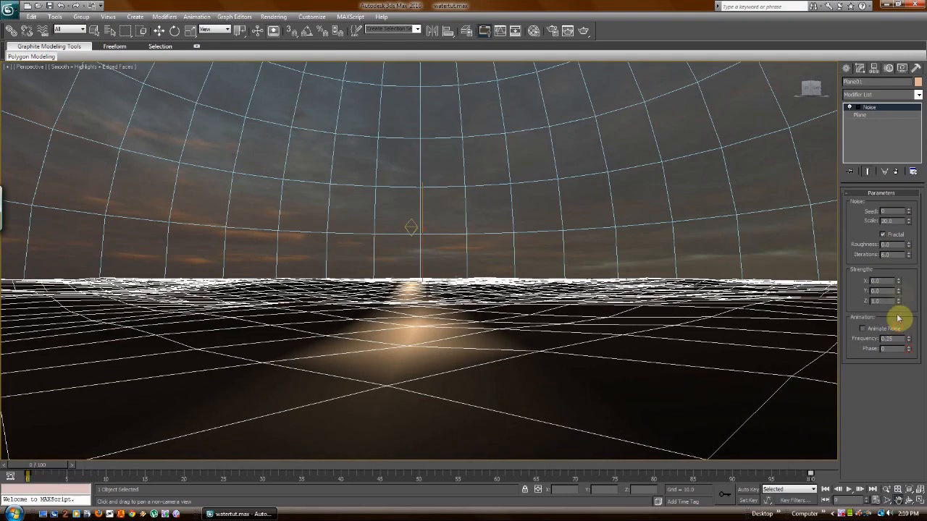
{"action": "left_click_drag", "start_coordinate": [908, 220], "coordinate": [909, 231]}
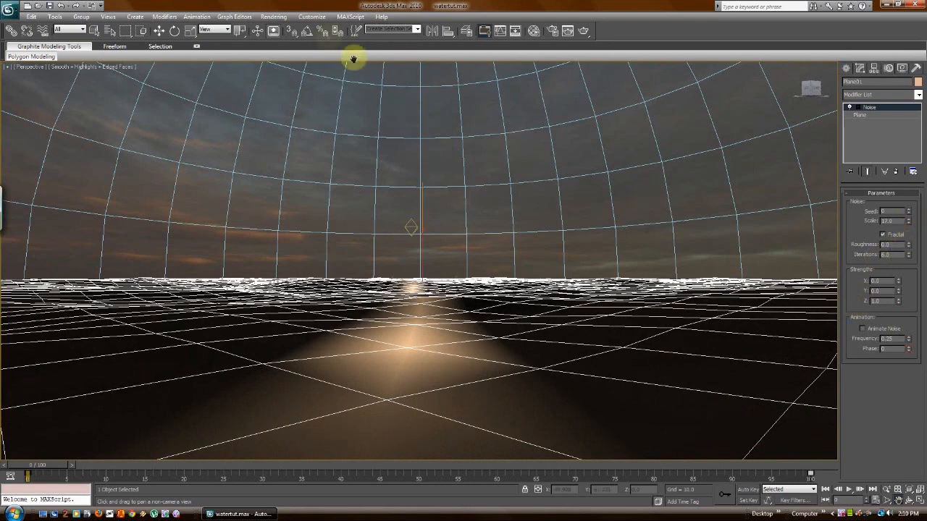
Step: Set the render output to a single frame and turn off saving the render to a file
{"action": "left_click", "coordinate": [276, 17]}
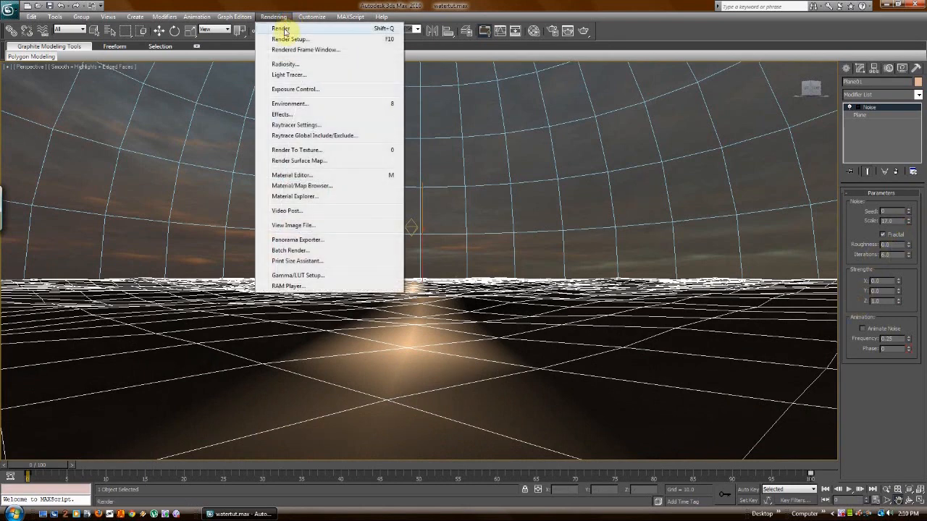
{"action": "left_click", "coordinate": [281, 40]}
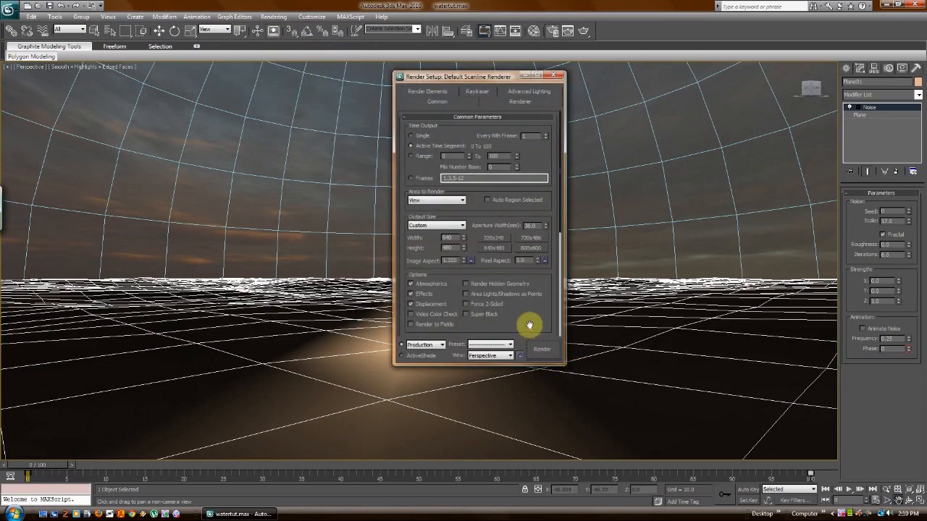
{"action": "scroll", "coordinate": [521, 209], "scroll_direction": "down", "scroll_amount": 2}
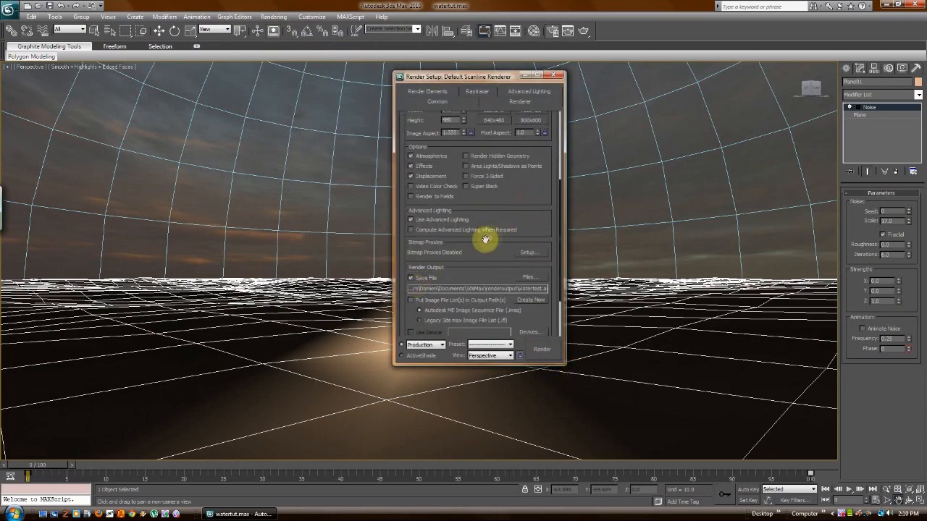
{"action": "left_click_drag", "start_coordinate": [474, 251], "coordinate": [480, 374]}
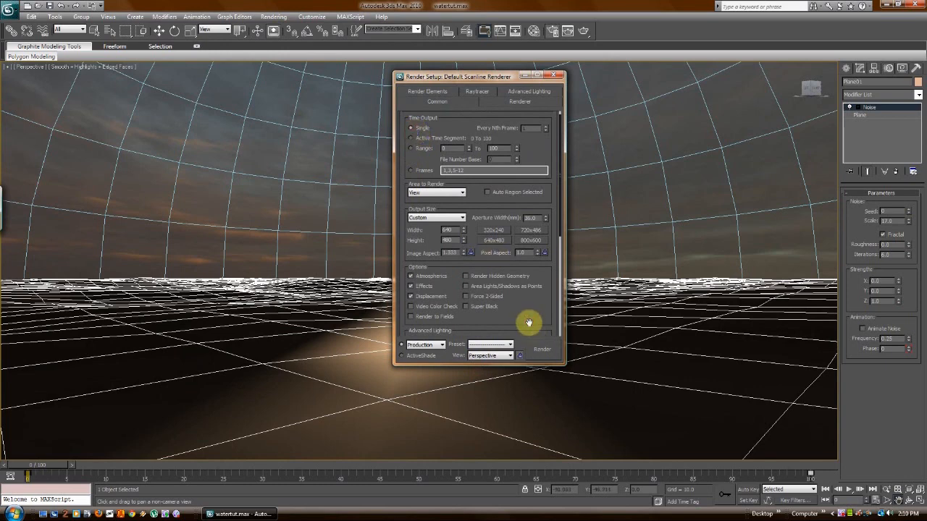
{"action": "left_click_drag", "start_coordinate": [529, 323], "coordinate": [524, 219]}
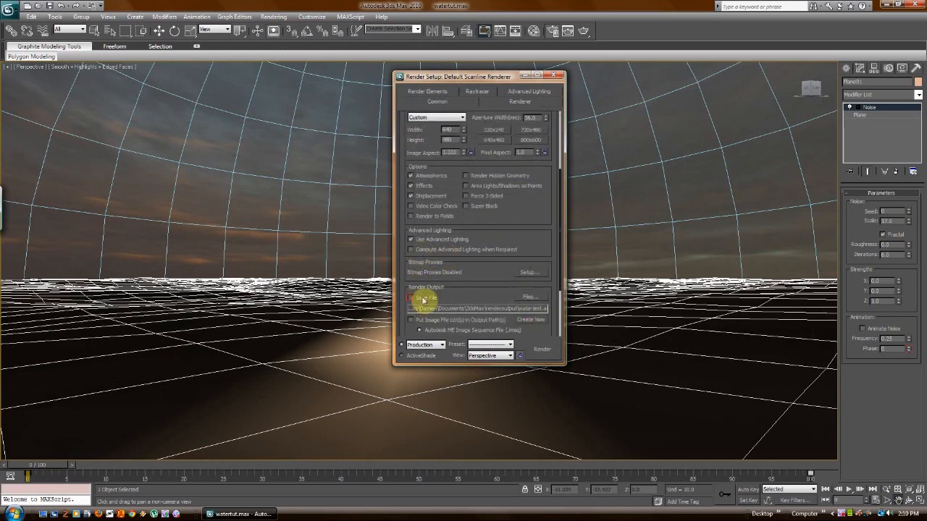
{"action": "left_click_drag", "start_coordinate": [497, 78], "coordinate": [654, 124]}
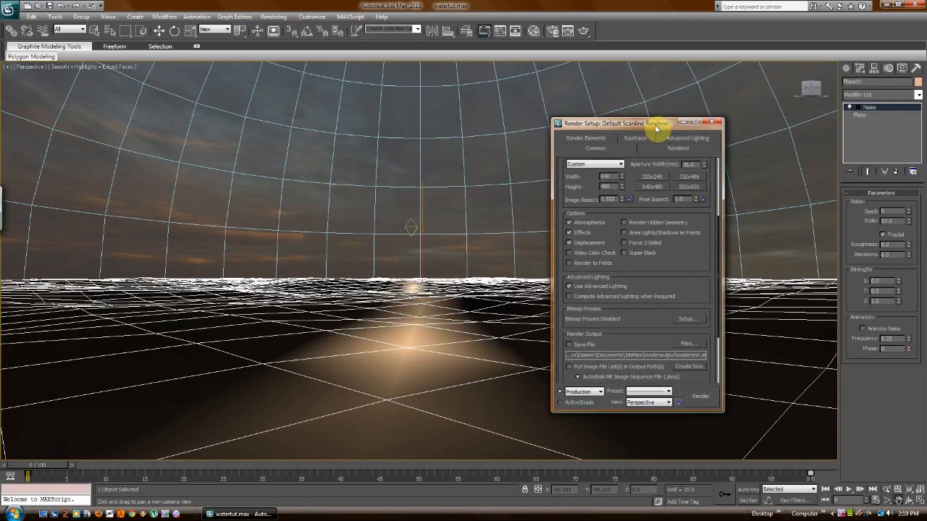
{"action": "left_click", "coordinate": [713, 125]}
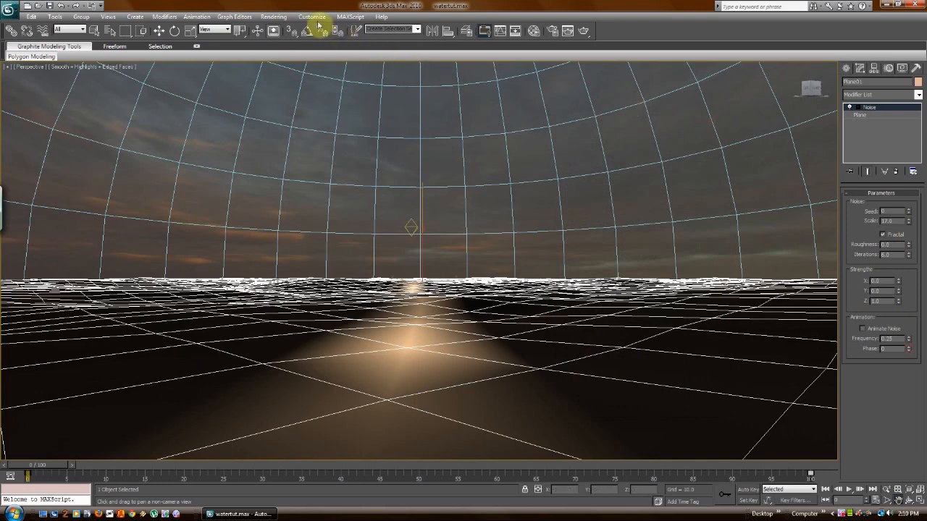
Step: Test-render the current frame of the Perspective view and dismiss the rendered image
{"action": "left_click", "coordinate": [279, 18]}
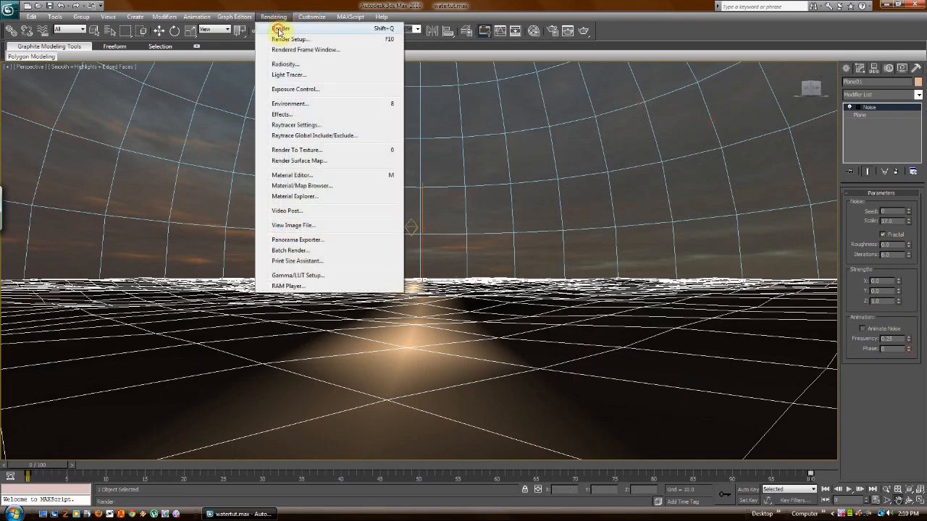
{"action": "left_click", "coordinate": [280, 29]}
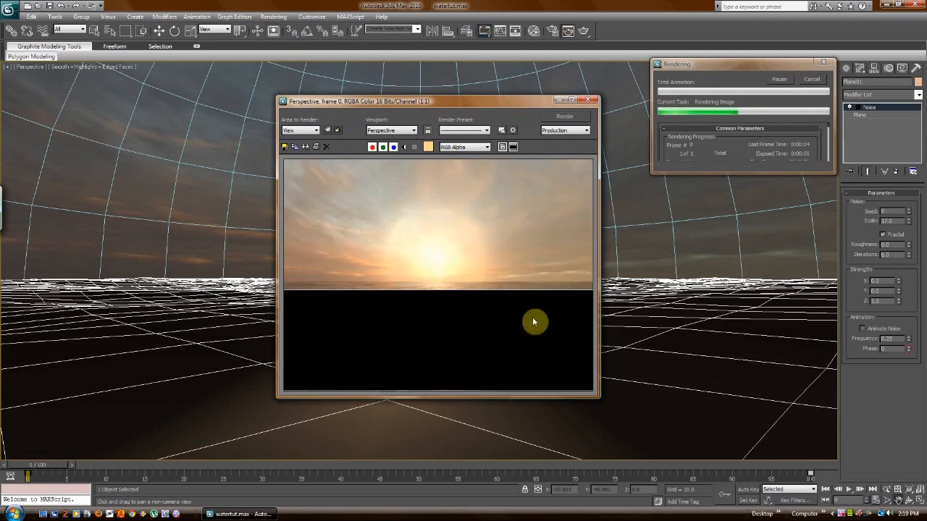
{"action": "left_click", "coordinate": [587, 101]}
Step: Nudge the water plane up a little further along Z and adjust the Perspective framing
{"action": "key", "text": "w"}
{"action": "left_click_drag", "start_coordinate": [421, 249], "coordinate": [420, 245]}
{"action": "left_click", "coordinate": [898, 503]}
{"action": "left_click_drag", "start_coordinate": [538, 329], "coordinate": [539, 333]}
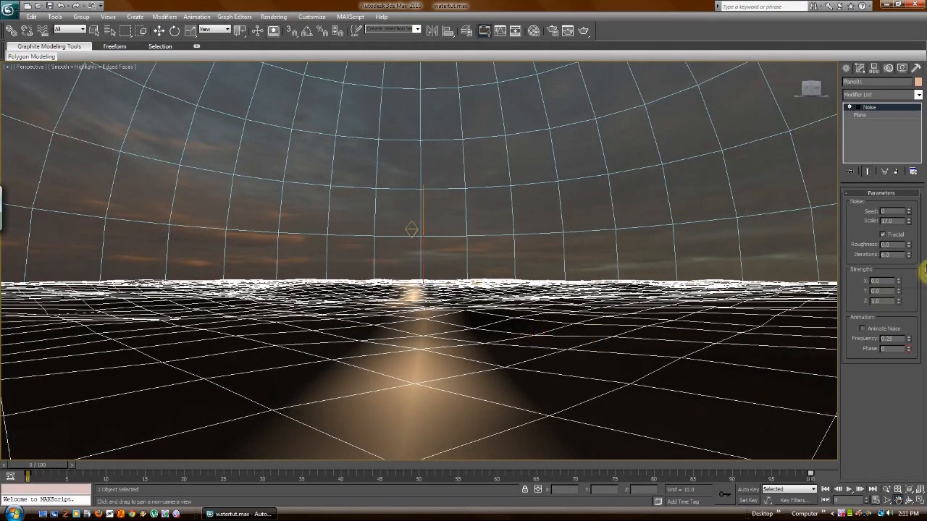
Step: Increase the Noise modifier's Z strength to 1.5 and its Scale to about 20, and test-render the waves
{"action": "left_click_drag", "start_coordinate": [899, 302], "coordinate": [905, 274]}
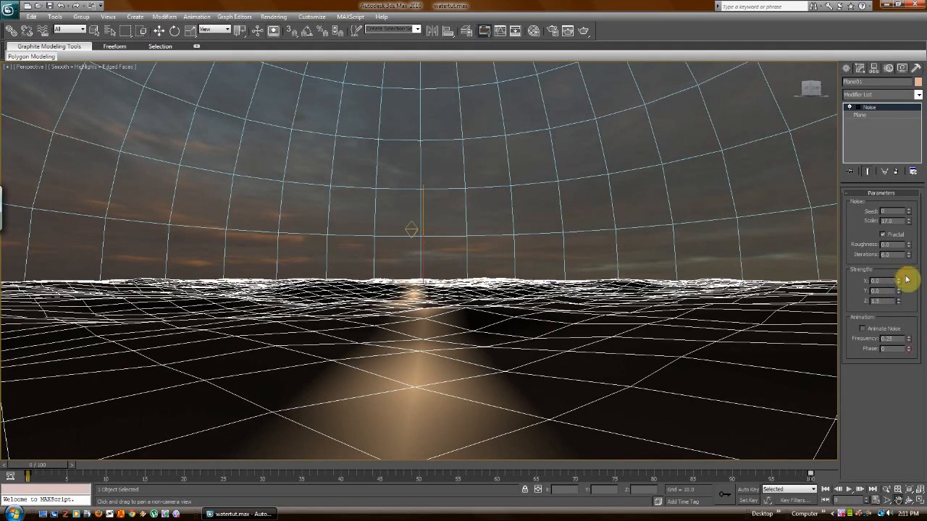
{"action": "left_click_drag", "start_coordinate": [908, 224], "coordinate": [905, 210]}
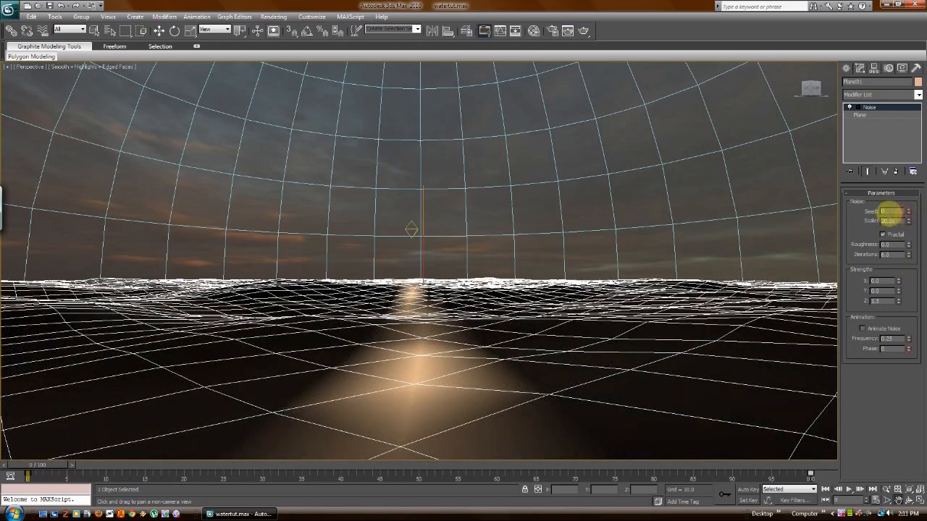
{"action": "left_click", "coordinate": [275, 17]}
{"action": "left_click", "coordinate": [272, 27]}
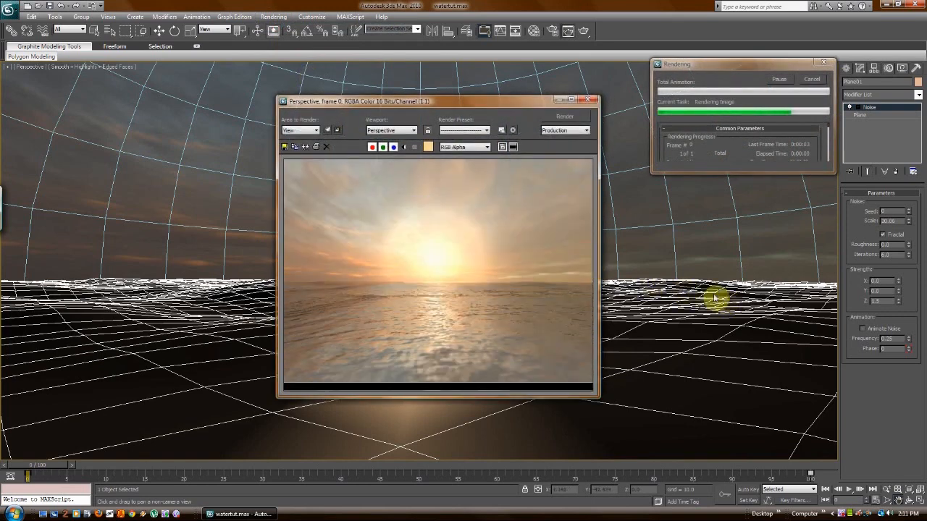
{"action": "left_click", "coordinate": [588, 99]}
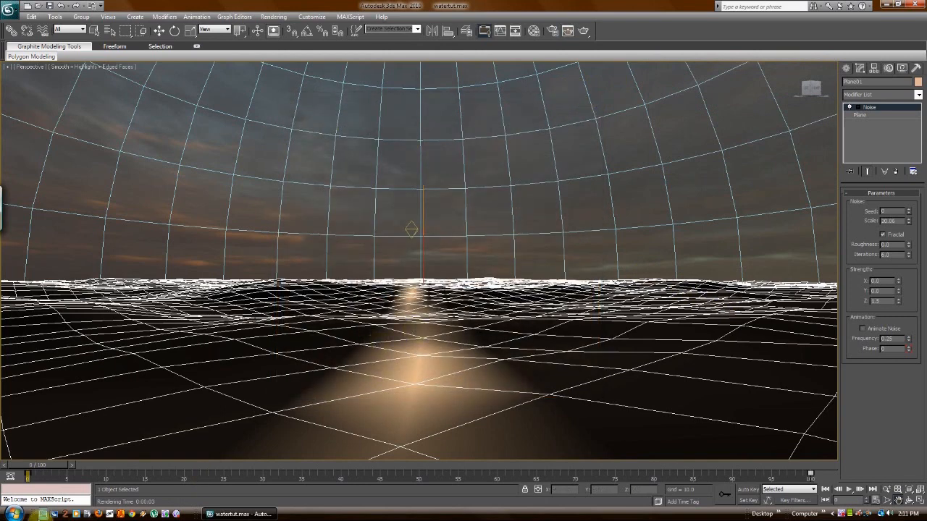
Step: Turn on Auto Key, go to frame 100, set the Noise Phase to 100 and enable Animate Noise
{"action": "left_click", "coordinate": [748, 490]}
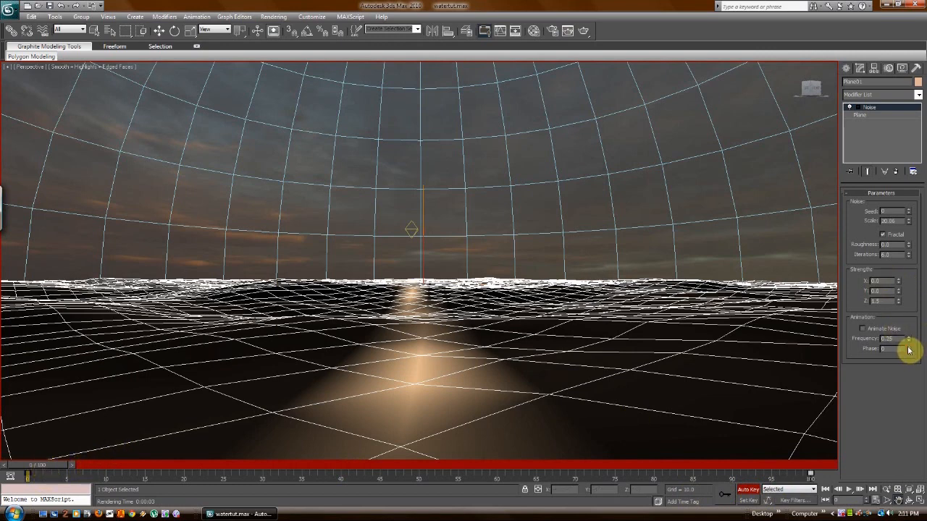
{"action": "left_click_drag", "start_coordinate": [51, 465], "coordinate": [823, 480]}
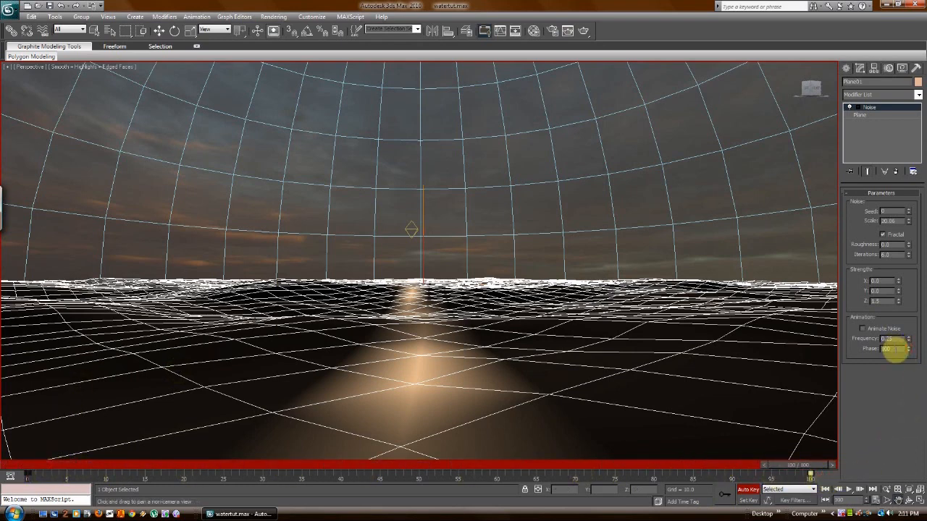
{"action": "left_click_drag", "start_coordinate": [813, 470], "coordinate": [852, 457]}
{"action": "left_click", "coordinate": [862, 328]}
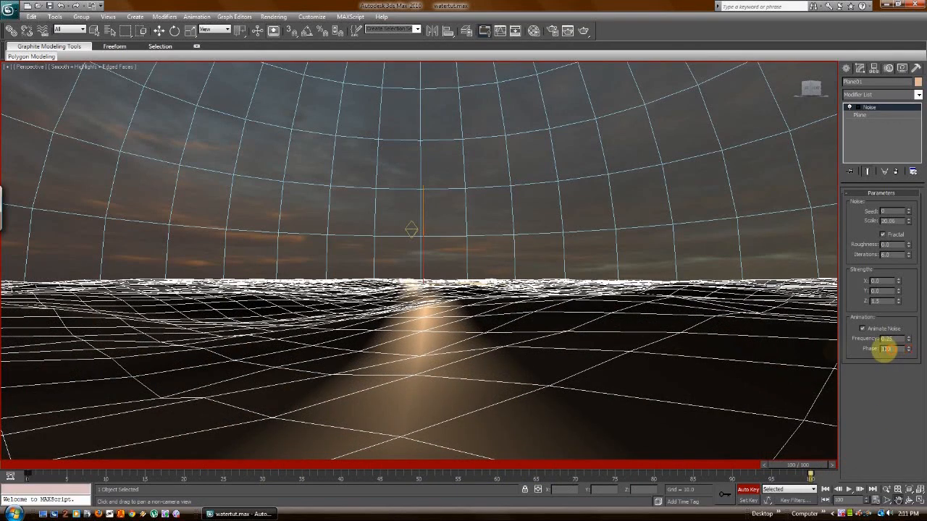
Step: Try a Noise Phase of 15 at frame 100 and scrub the timeline to preview the wave speed
{"action": "double_click", "coordinate": [885, 349]}
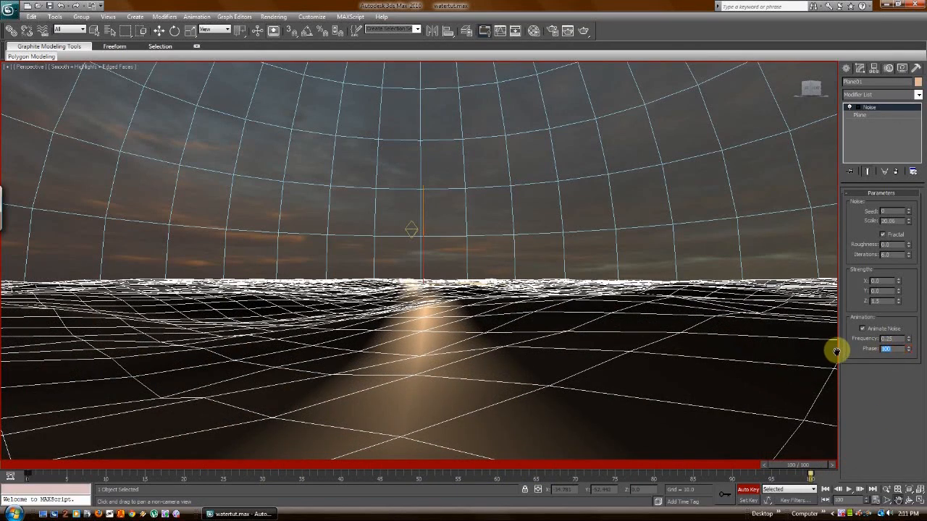
{"action": "type", "text": "15"}
{"action": "left_click_drag", "start_coordinate": [821, 468], "coordinate": [137, 427]}
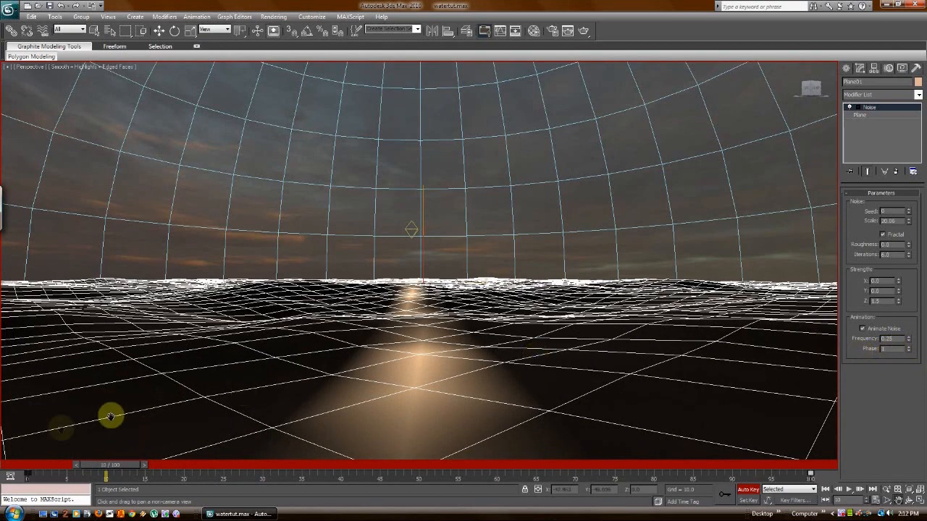
{"action": "left_click_drag", "start_coordinate": [132, 463], "coordinate": [923, 468]}
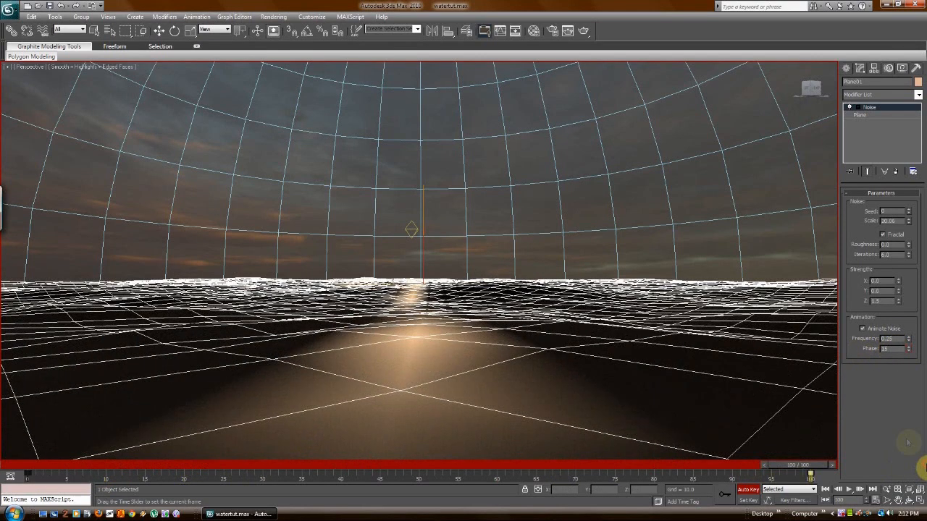
Step: Set the Noise Phase to 5 at frame 100 and scrub the timeline to preview the slower waves
{"action": "left_click_drag", "start_coordinate": [895, 349], "coordinate": [848, 349]}
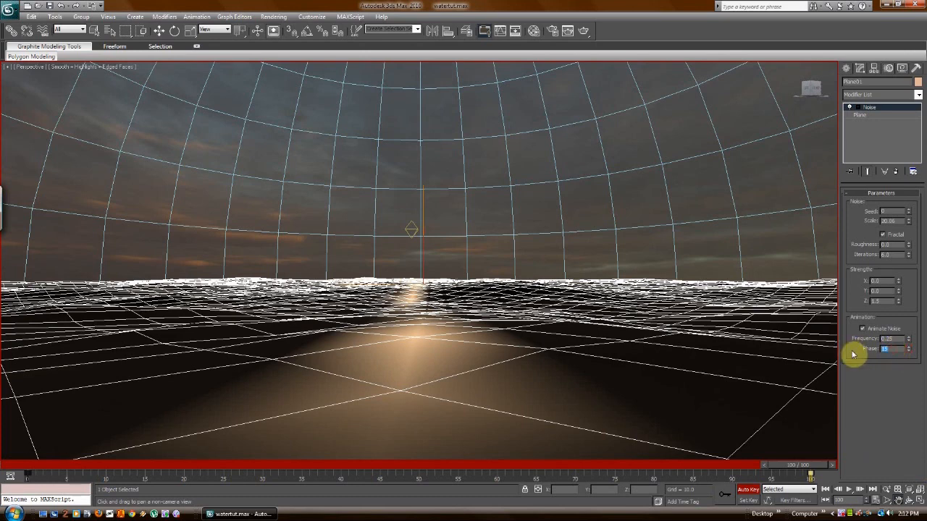
{"action": "type", "text": "5"}
{"action": "left_click_drag", "start_coordinate": [801, 466], "coordinate": [10, 415]}
{"action": "left_click_drag", "start_coordinate": [65, 420], "coordinate": [871, 455]}
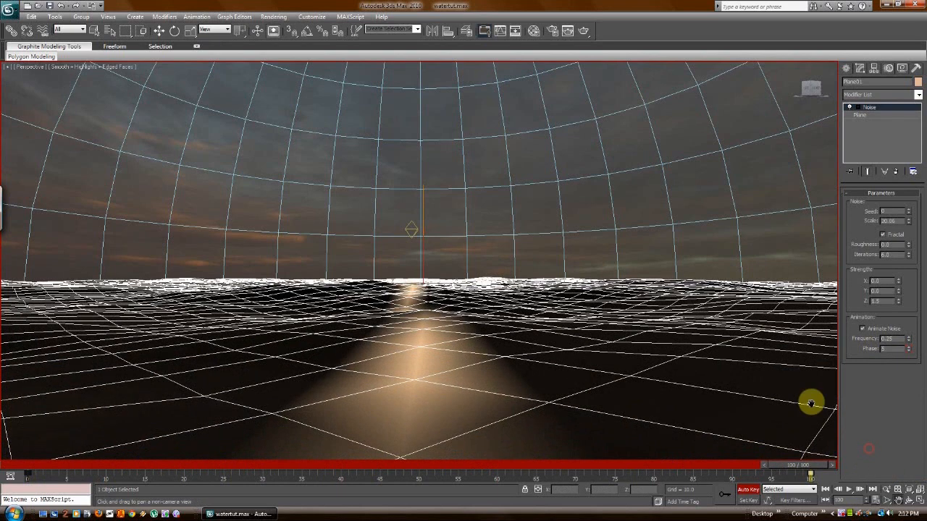
Step: Open the Curve Editor and bring up the Phase track of Plane01's Noise modifier
{"action": "left_click", "coordinate": [242, 17]}
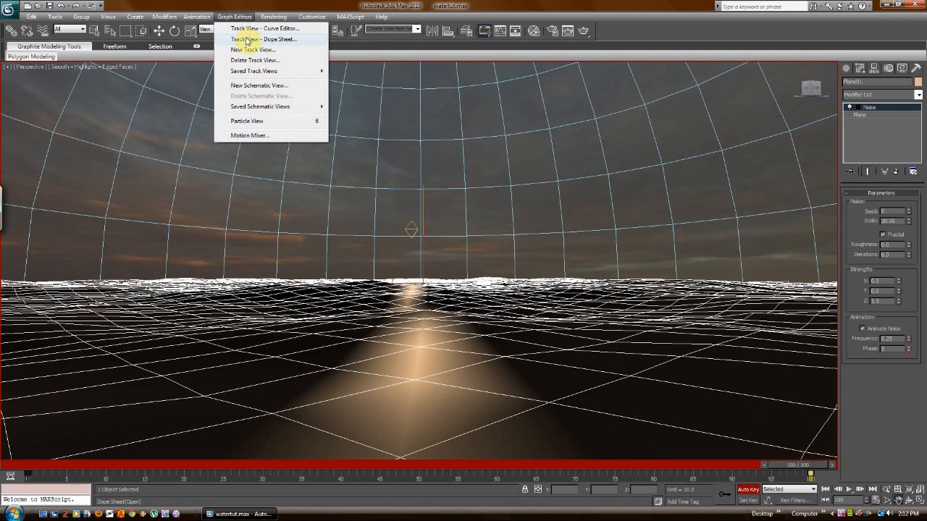
{"action": "left_click", "coordinate": [251, 29]}
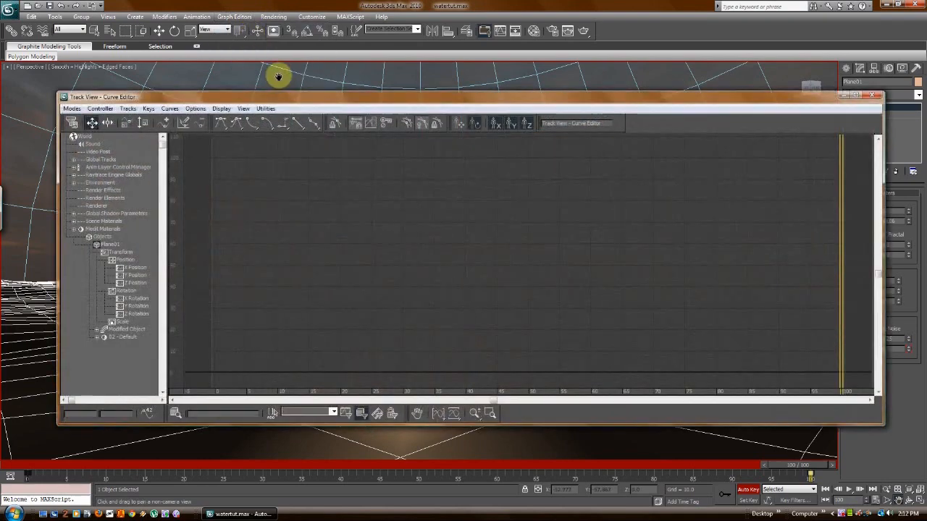
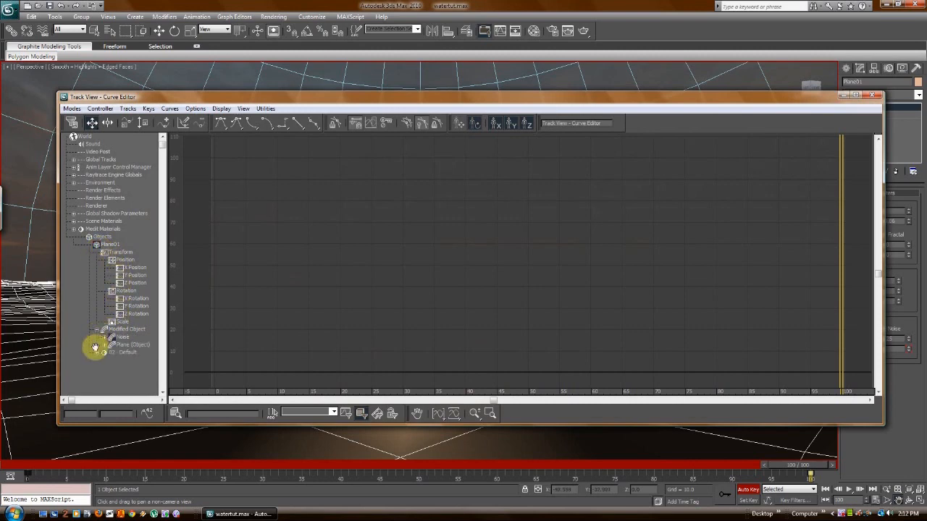
{"action": "left_click", "coordinate": [104, 345]}
{"action": "left_click", "coordinate": [106, 338]}
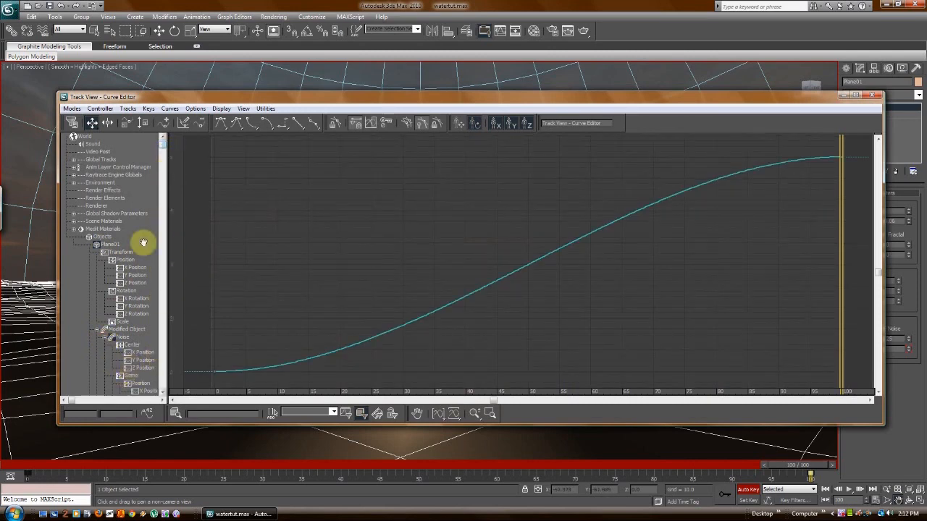
{"action": "left_click", "coordinate": [163, 394]}
{"action": "left_click", "coordinate": [164, 395]}
{"action": "left_click", "coordinate": [164, 395]}
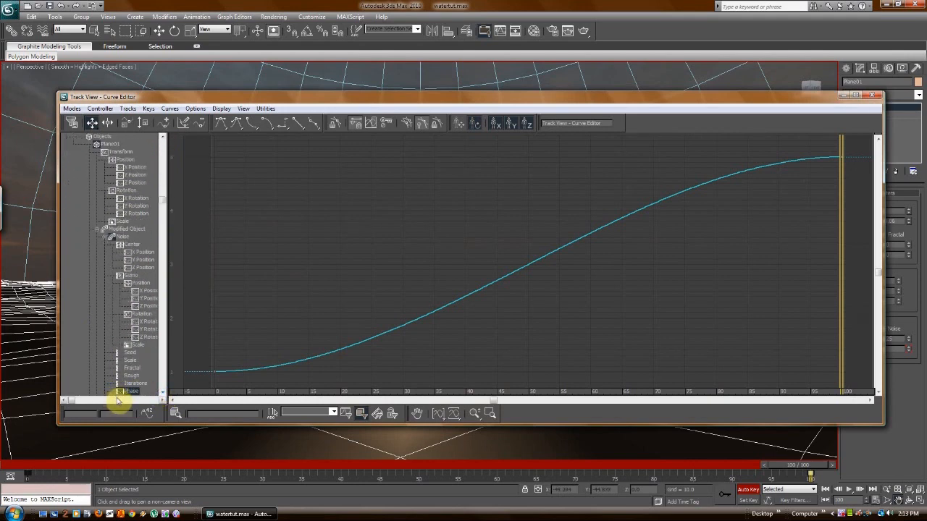
{"action": "left_click", "coordinate": [164, 396]}
{"action": "left_click", "coordinate": [164, 395]}
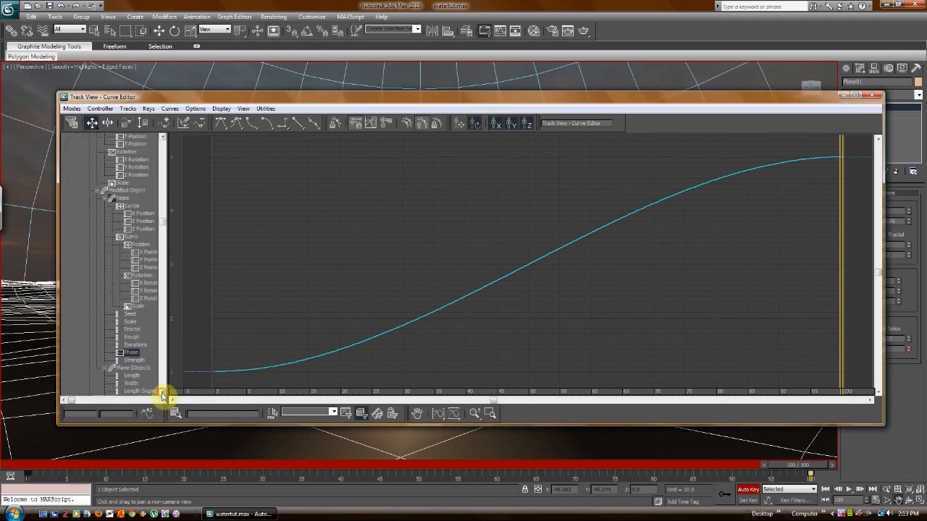
Step: Set the Phase keys at frames 0 and 100 to linear tangents and close the Curve Editor
{"action": "left_click", "coordinate": [214, 372]}
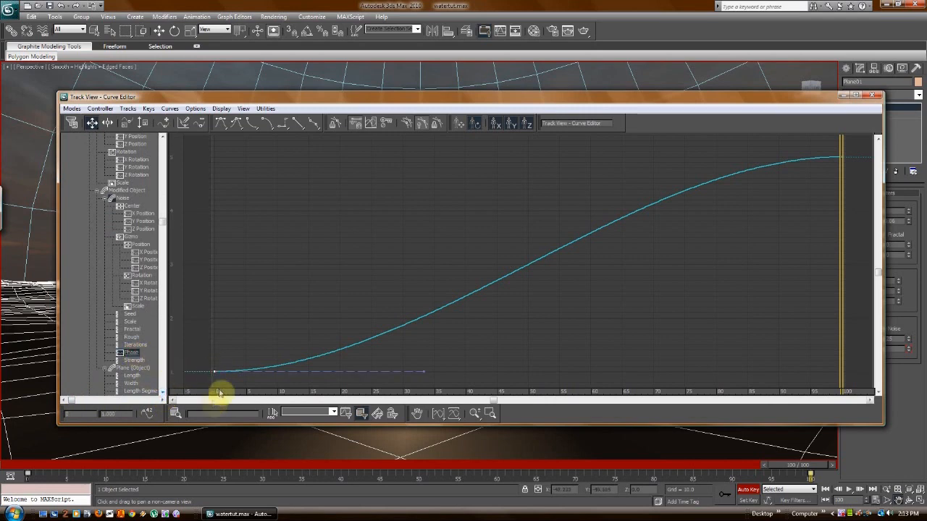
{"action": "left_click", "coordinate": [301, 124]}
{"action": "left_click", "coordinate": [840, 157]}
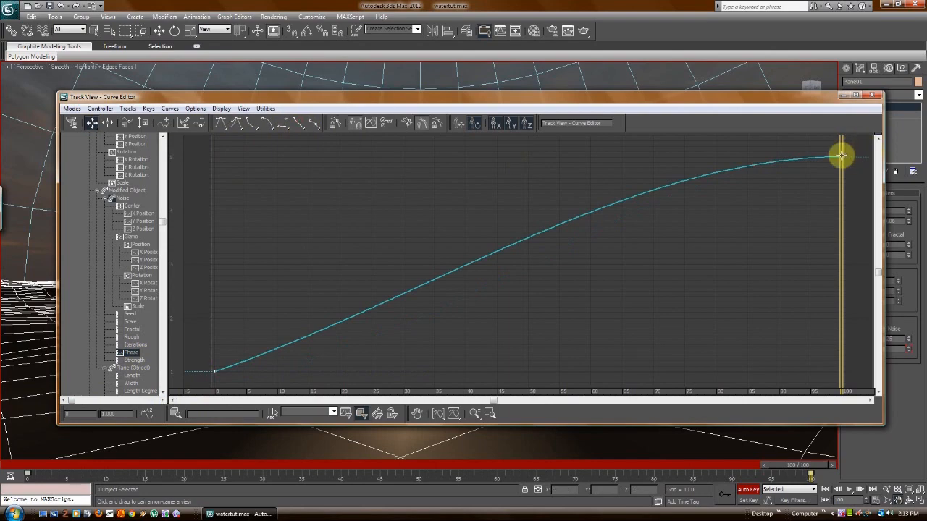
{"action": "left_click", "coordinate": [300, 124]}
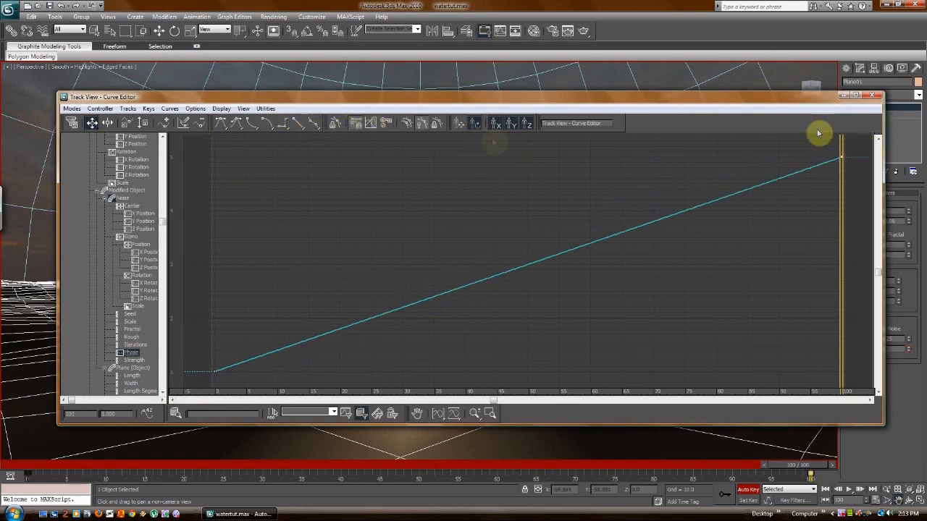
{"action": "left_click", "coordinate": [876, 99]}
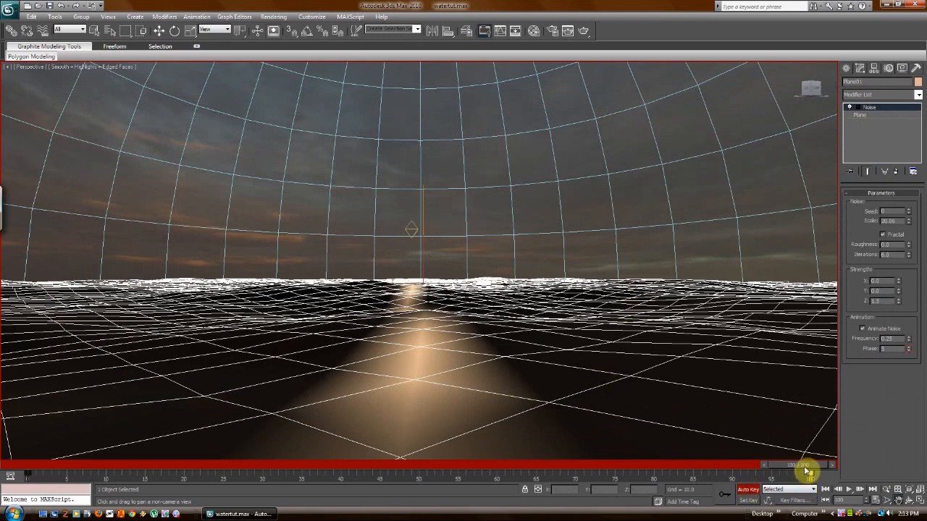
Step: Scrub the timeline back and forth to preview the linear wave animation, ending at frame 0
{"action": "left_click_drag", "start_coordinate": [806, 469], "coordinate": [277, 470]}
{"action": "left_click_drag", "start_coordinate": [429, 471], "coordinate": [762, 478]}
{"action": "left_click_drag", "start_coordinate": [818, 477], "coordinate": [484, 475]}
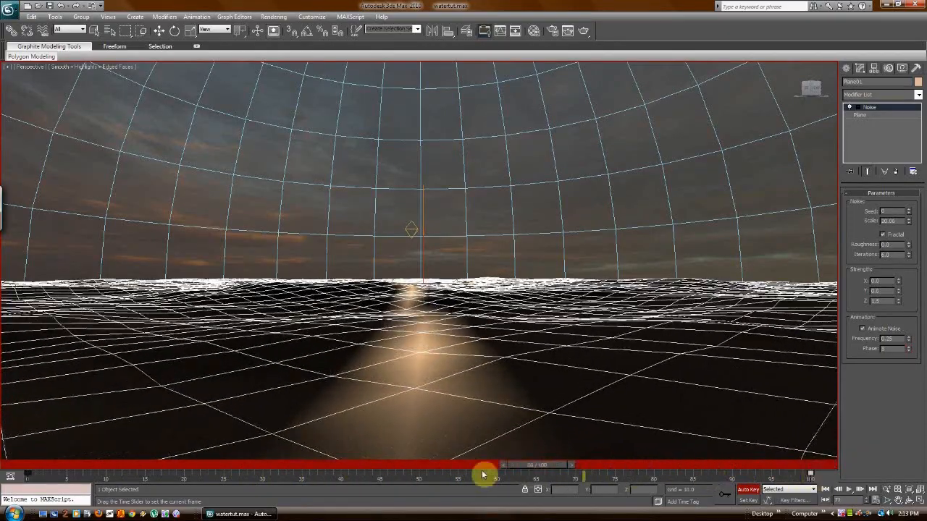
{"action": "left_click_drag", "start_coordinate": [187, 456], "coordinate": [5, 439]}
{"action": "left_click_drag", "start_coordinate": [334, 461], "coordinate": [781, 461]}
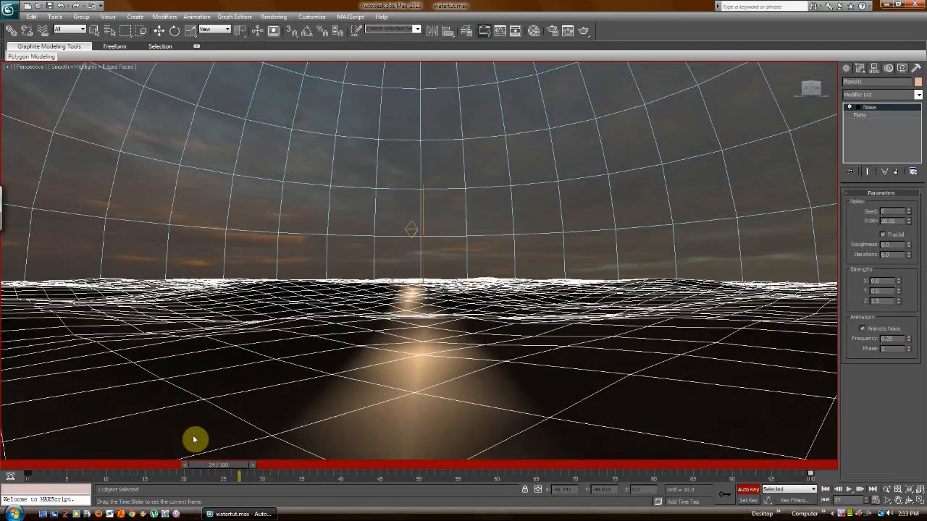
{"action": "left_click_drag", "start_coordinate": [753, 443], "coordinate": [590, 440]}
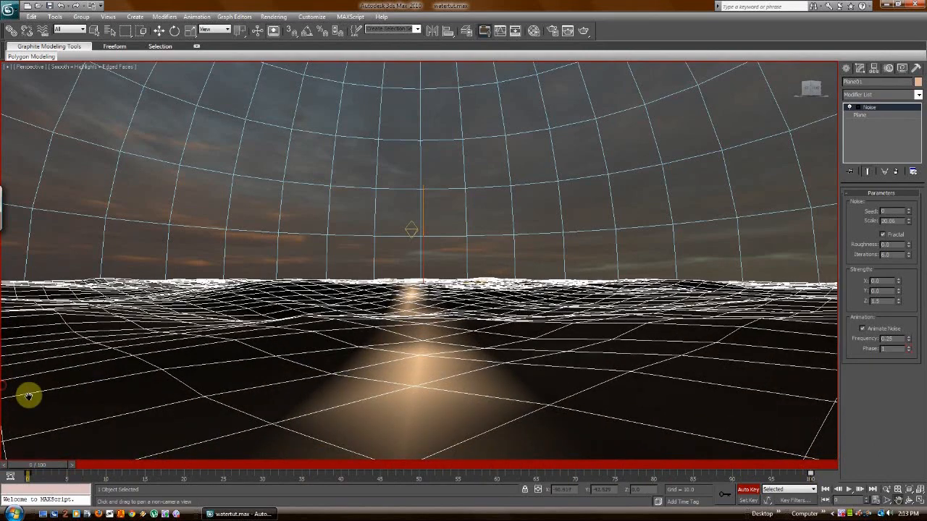
Step: Scrub the timeline forward and back to frame 0 to preview the waves, and turn off Auto Key
{"action": "left_click", "coordinate": [749, 493]}
{"action": "left_click_drag", "start_coordinate": [35, 467], "coordinate": [850, 469]}
{"action": "left_click_drag", "start_coordinate": [773, 466], "coordinate": [23, 463]}
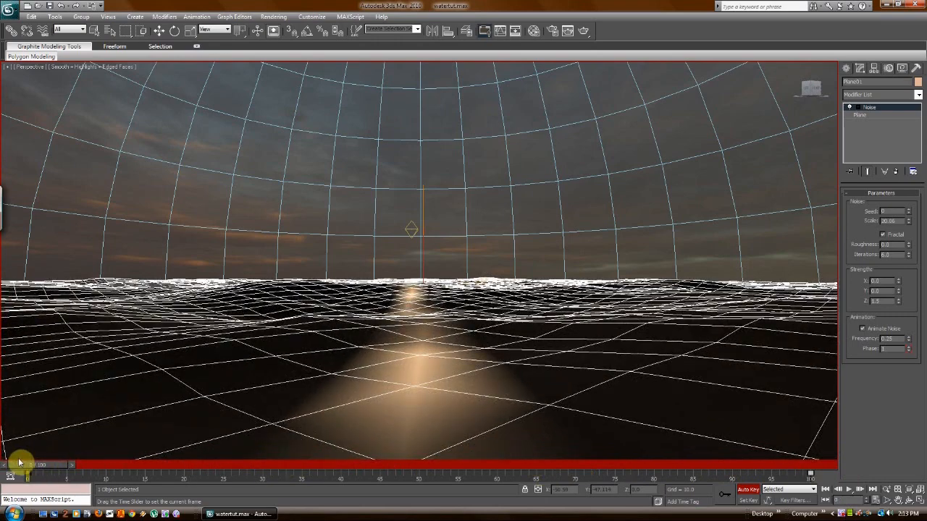
{"action": "left_click", "coordinate": [749, 492]}
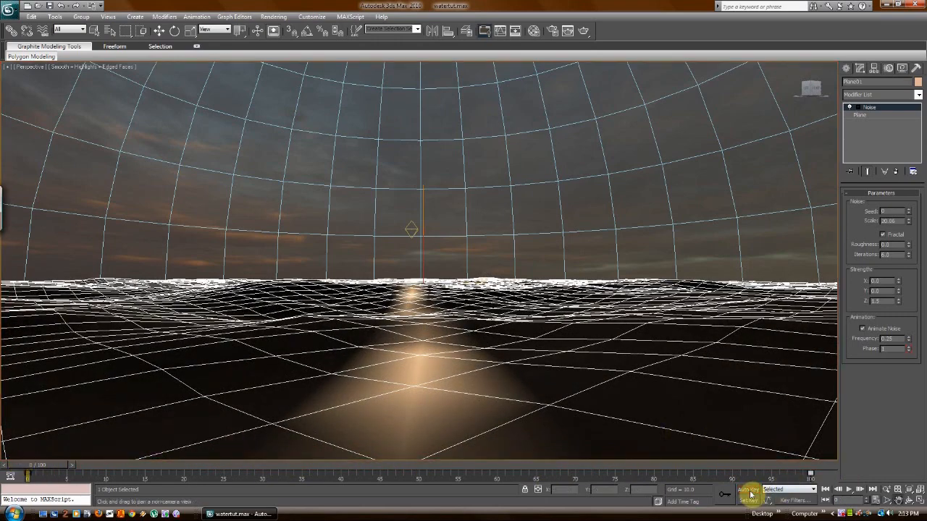
Step: Delete the Noise modifier from Plane01 and return to the four-viewport layout
{"action": "right_click", "coordinate": [868, 109]}
{"action": "left_click", "coordinate": [759, 123]}
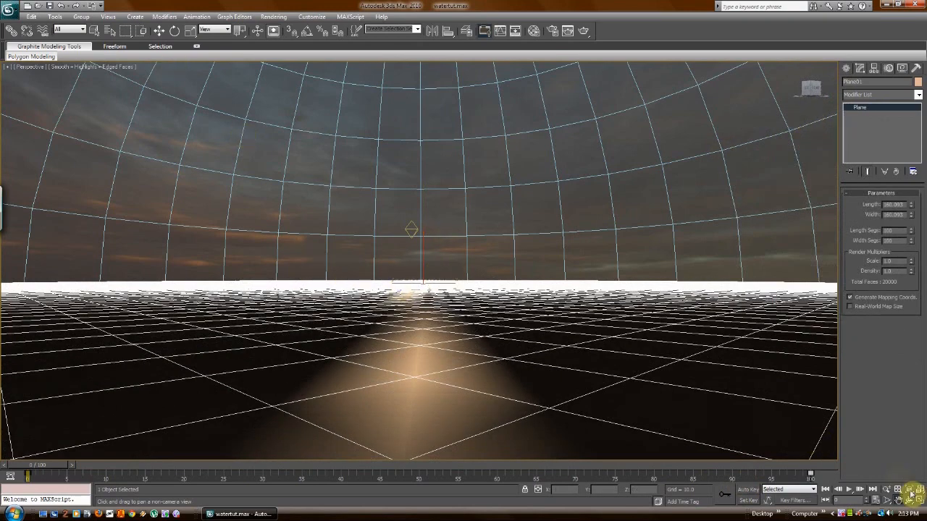
{"action": "left_click", "coordinate": [919, 501]}
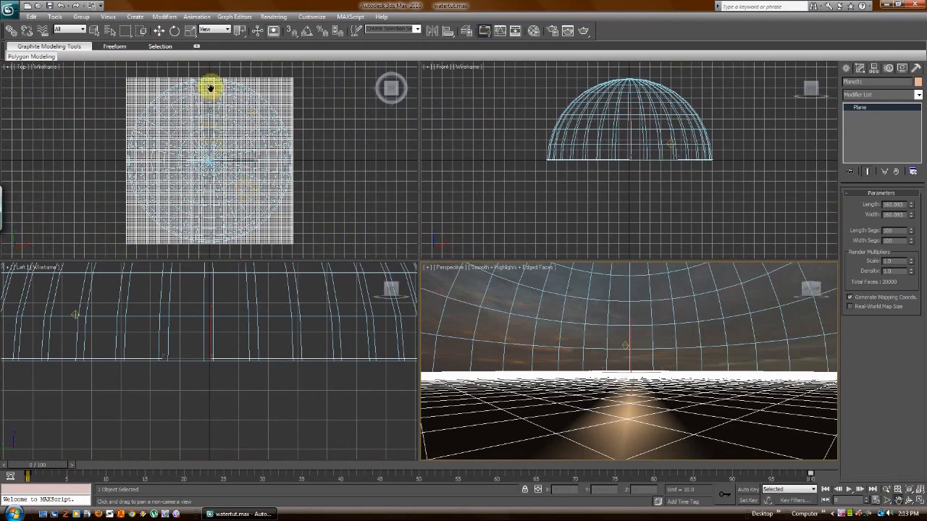
Step: Create a cylinder centred on the dome in the Top view, about 77 in radius and 7.9 high, with 1 height segment
{"action": "left_click", "coordinate": [162, 16]}
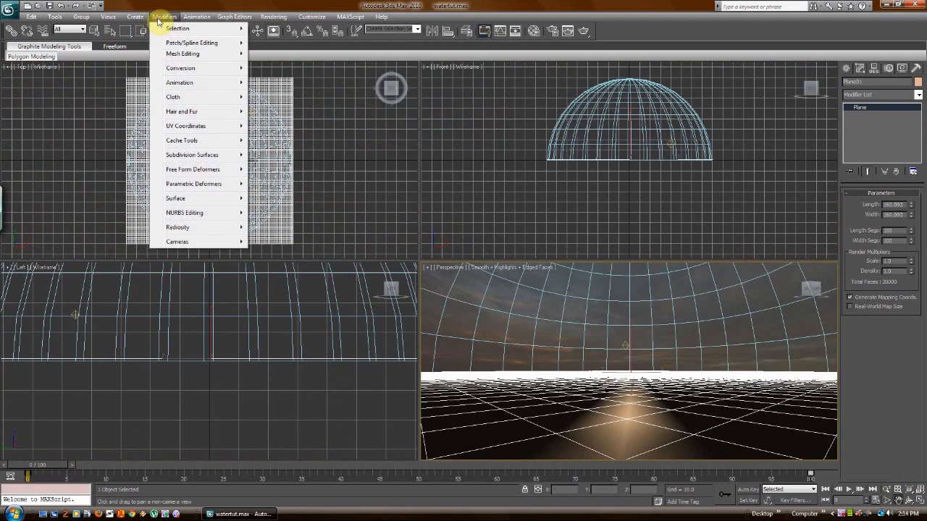
{"action": "mouse_move", "coordinate": [128, 18]}
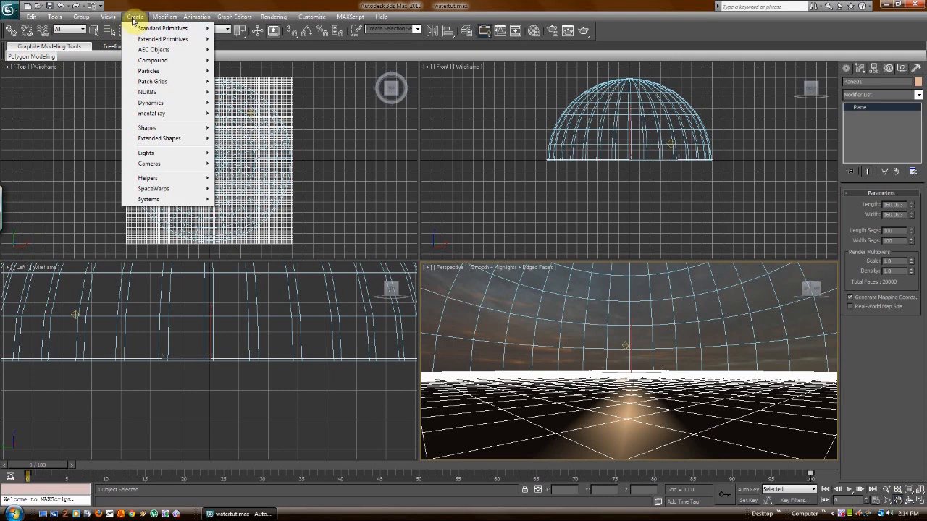
{"action": "mouse_move", "coordinate": [174, 30]}
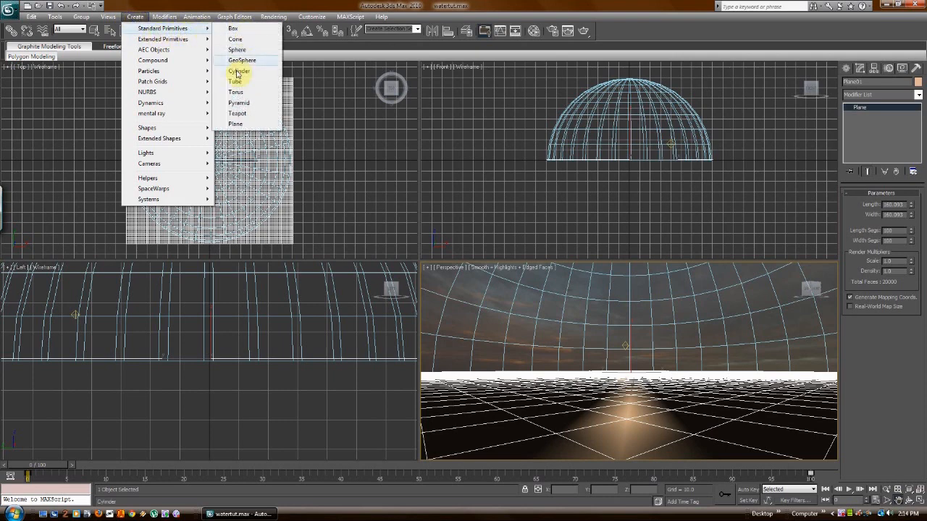
{"action": "left_click", "coordinate": [239, 74]}
{"action": "left_click_drag", "start_coordinate": [207, 159], "coordinate": [259, 97]}
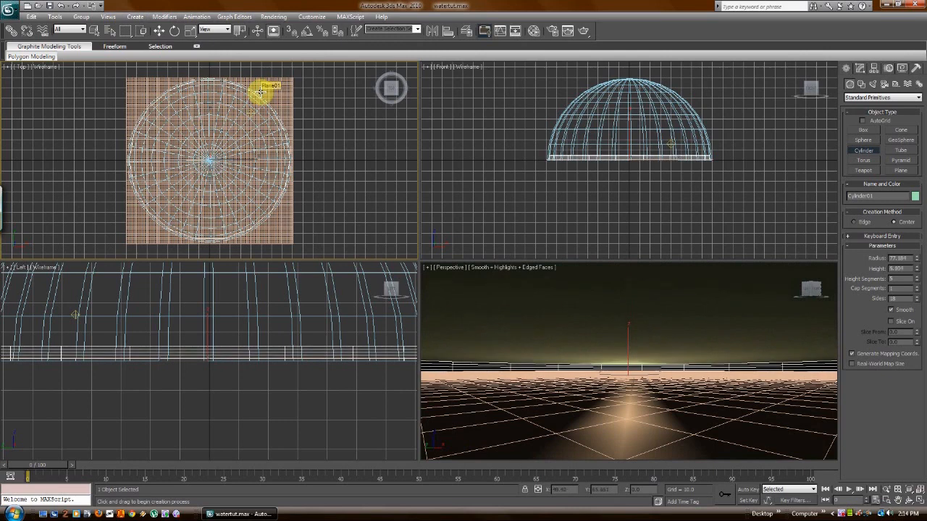
{"action": "left_click", "coordinate": [259, 89]}
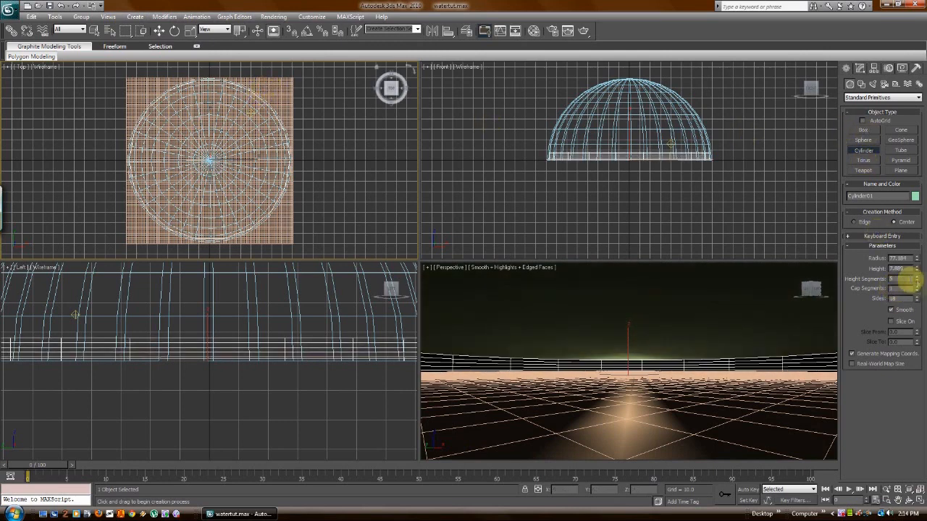
{"action": "left_click_drag", "start_coordinate": [916, 279], "coordinate": [917, 284]}
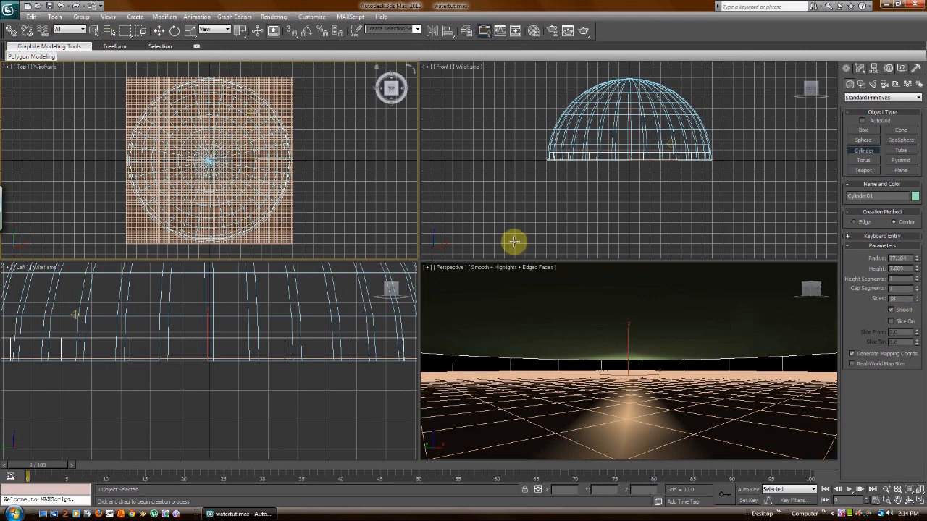
Step: Finish cylinder creation and convert the cylinder to an Editable Poly
{"action": "right_click", "coordinate": [619, 340]}
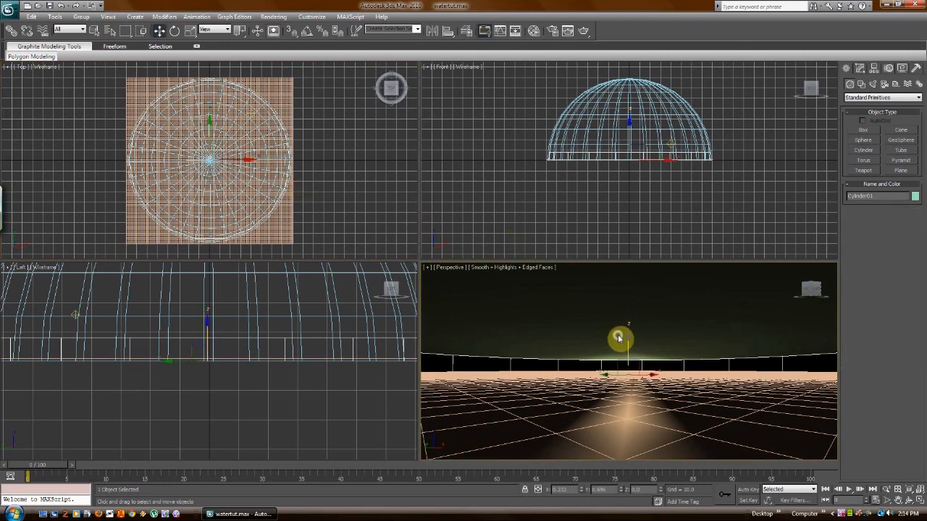
{"action": "right_click", "coordinate": [613, 335]}
{"action": "mouse_move", "coordinate": [688, 424]}
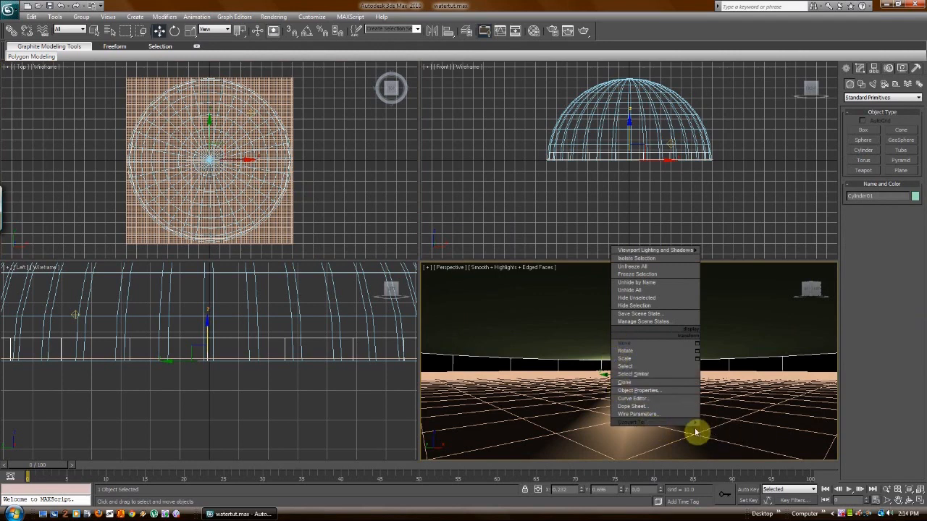
{"action": "left_click", "coordinate": [721, 432]}
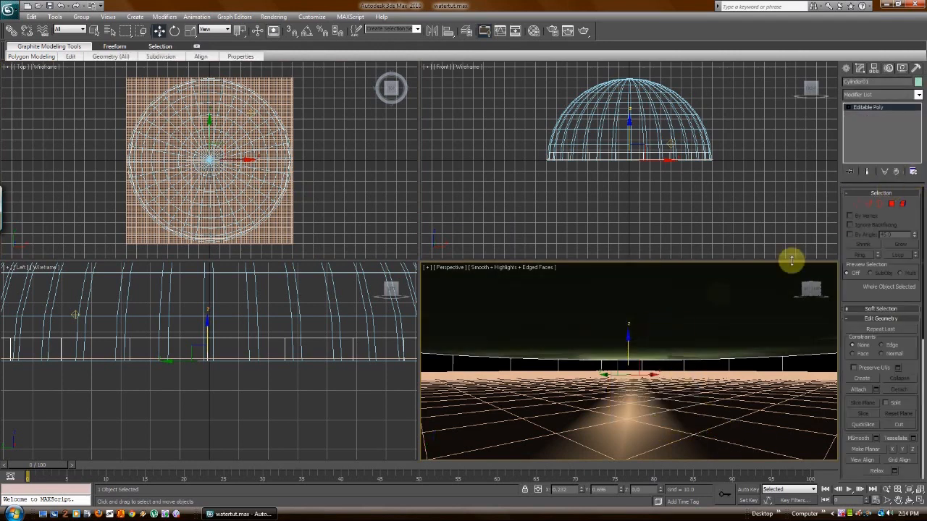
Step: Delete the cylinder's top cap polygon, clear the polygon selection and leave polygon editing
{"action": "left_click", "coordinate": [893, 206]}
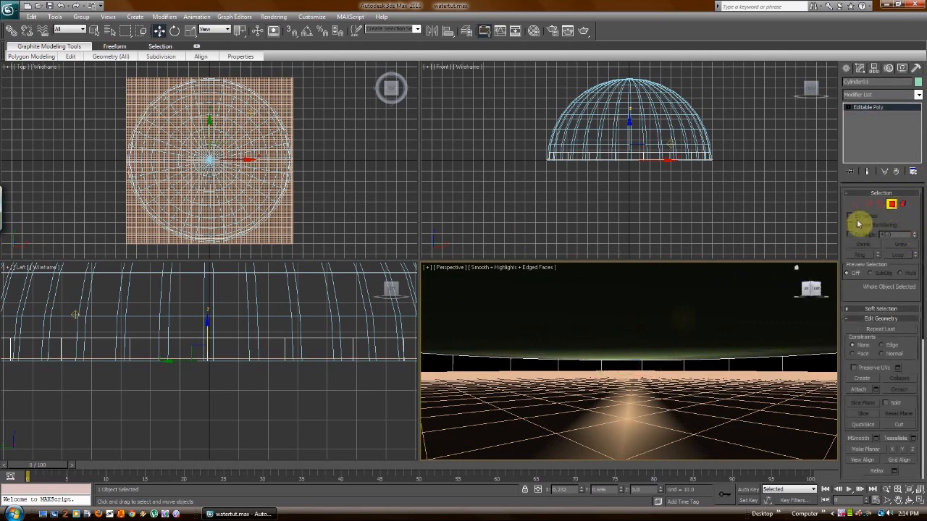
{"action": "left_click", "coordinate": [657, 332]}
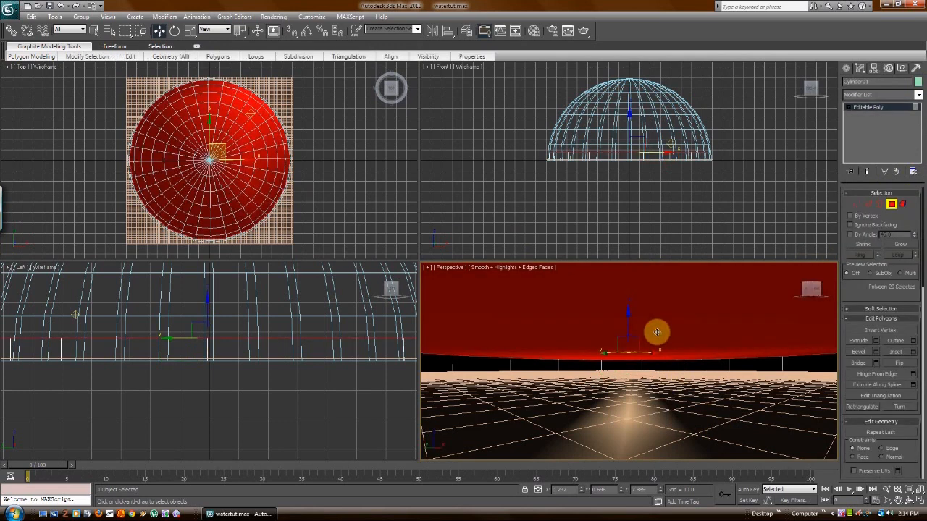
{"action": "key", "text": "ctrl+d"}
{"action": "right_click", "coordinate": [637, 354]}
{"action": "key", "text": "Escape"}
{"action": "left_click", "coordinate": [620, 364]}
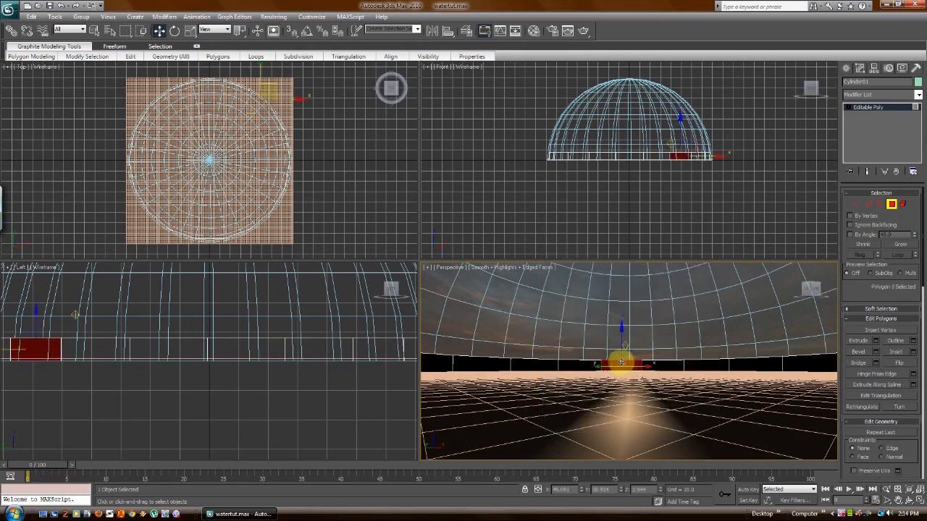
{"action": "left_click", "coordinate": [338, 149]}
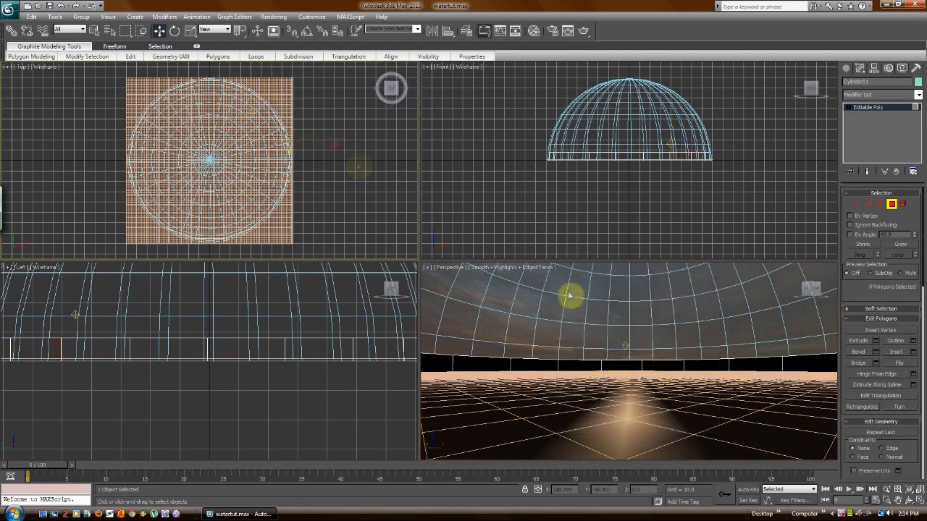
{"action": "left_click", "coordinate": [890, 206]}
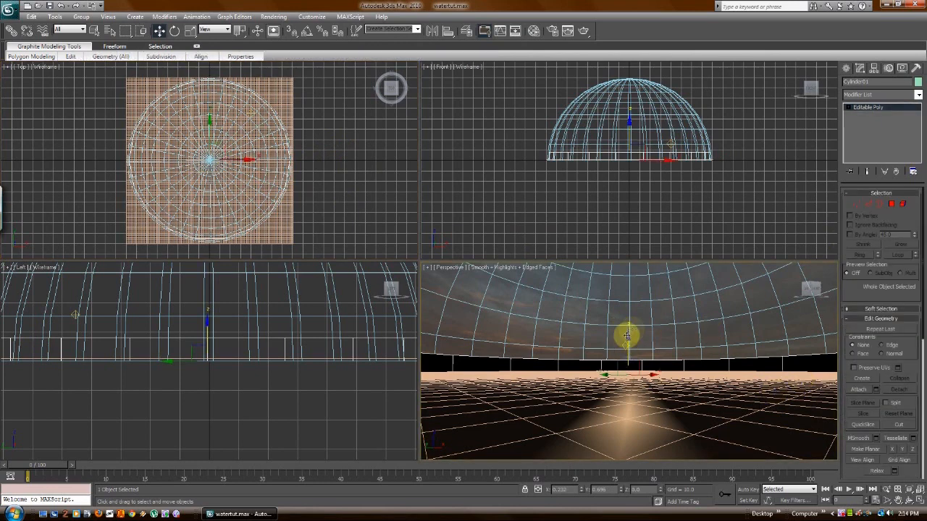
Step: Assign the unused 03 - Default material to the cylinder in the Material Editor and enable its viewport display
{"action": "left_click", "coordinate": [272, 16]}
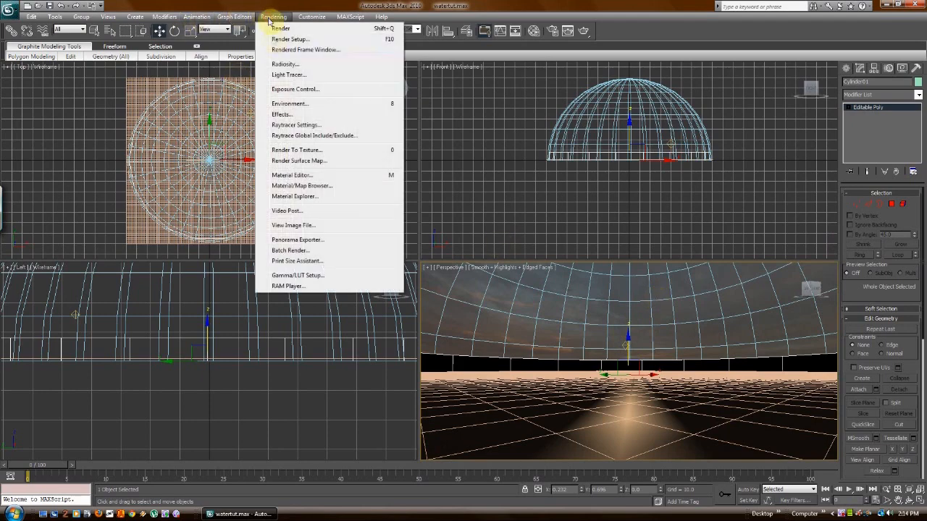
{"action": "left_click", "coordinate": [308, 176]}
{"action": "left_click", "coordinate": [323, 91]}
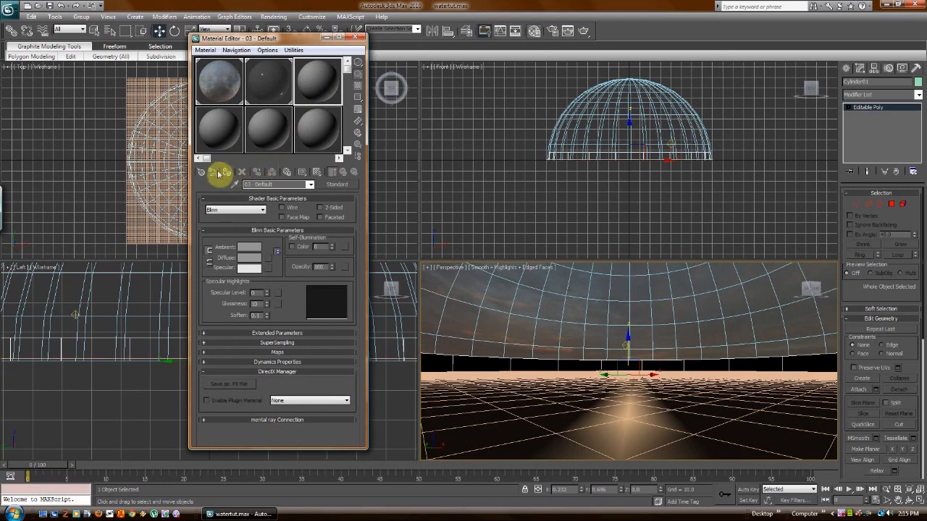
{"action": "left_click", "coordinate": [317, 174]}
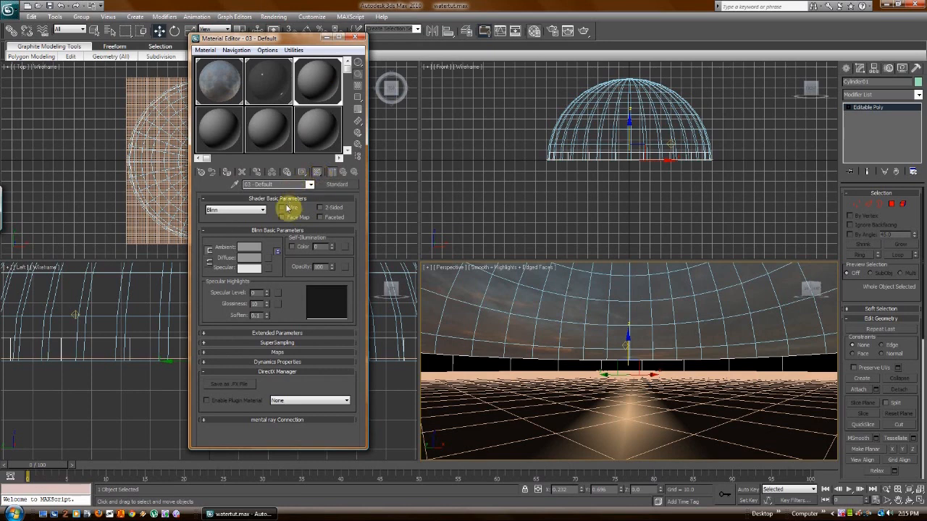
Step: Set the 03 - Default material's diffuse color to pure white and assign a Gradient Ramp map to its opacity
{"action": "left_click", "coordinate": [269, 258]}
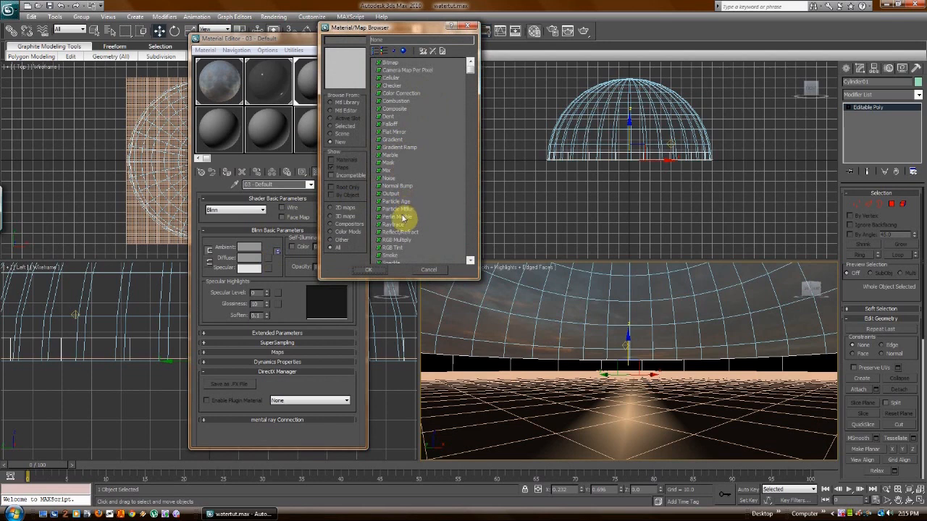
{"action": "left_click", "coordinate": [429, 269]}
{"action": "left_click", "coordinate": [240, 259]}
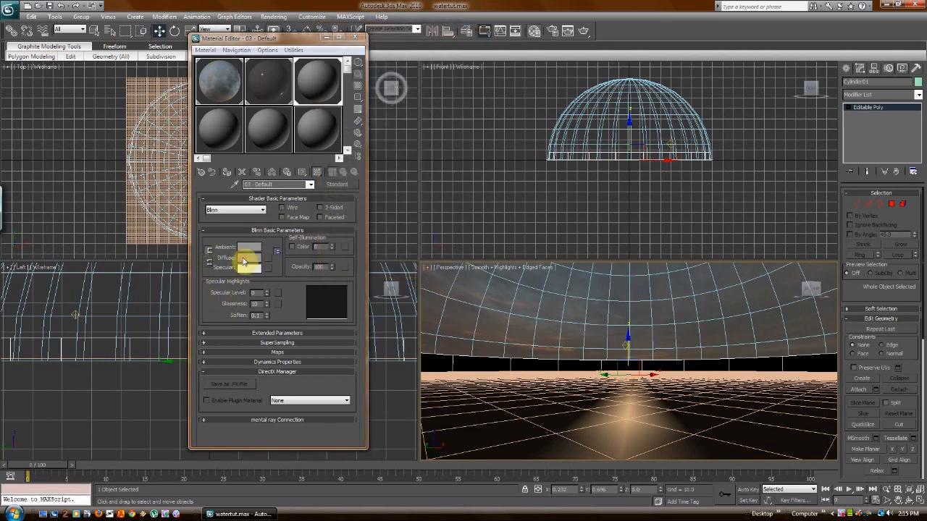
{"action": "left_click_drag", "start_coordinate": [276, 134], "coordinate": [276, 131]}
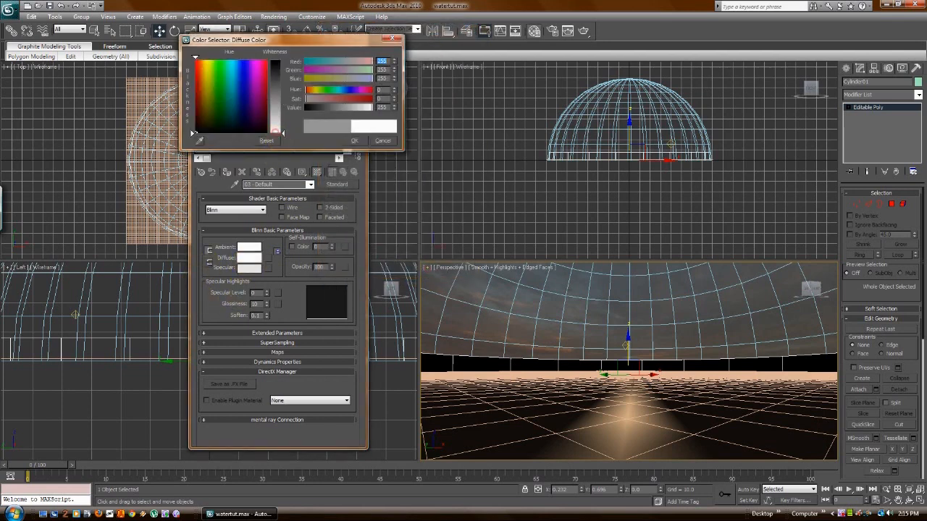
{"action": "left_click", "coordinate": [354, 141]}
{"action": "left_click", "coordinate": [342, 268]}
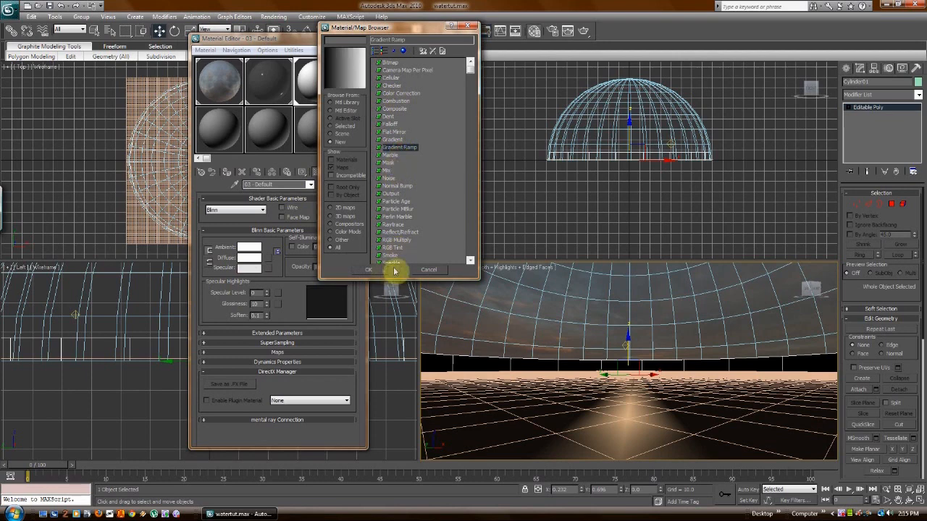
{"action": "left_click", "coordinate": [368, 270]}
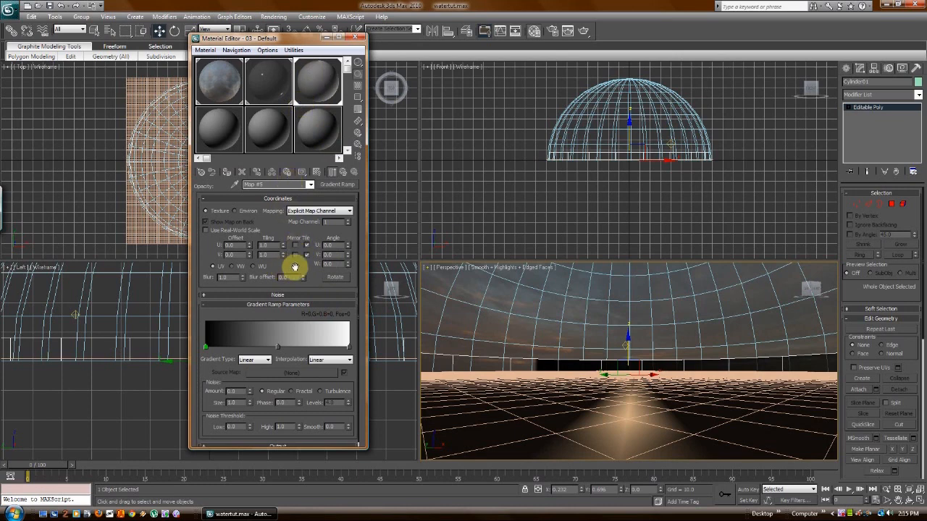
Step: Try the Radial gradient type on the opacity map's Gradient Ramp and switch it back to Linear
{"action": "scroll", "coordinate": [294, 254], "scroll_direction": "down", "scroll_amount": 1}
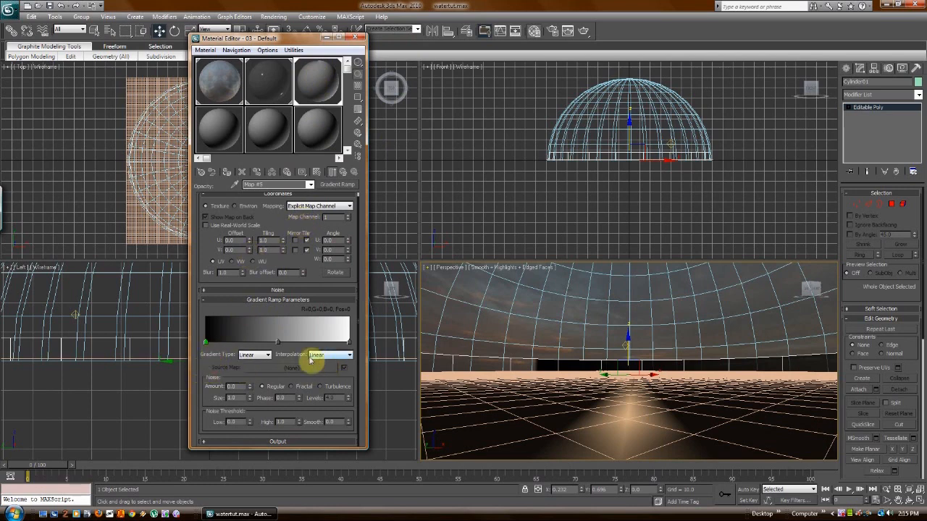
{"action": "left_click", "coordinate": [258, 356]}
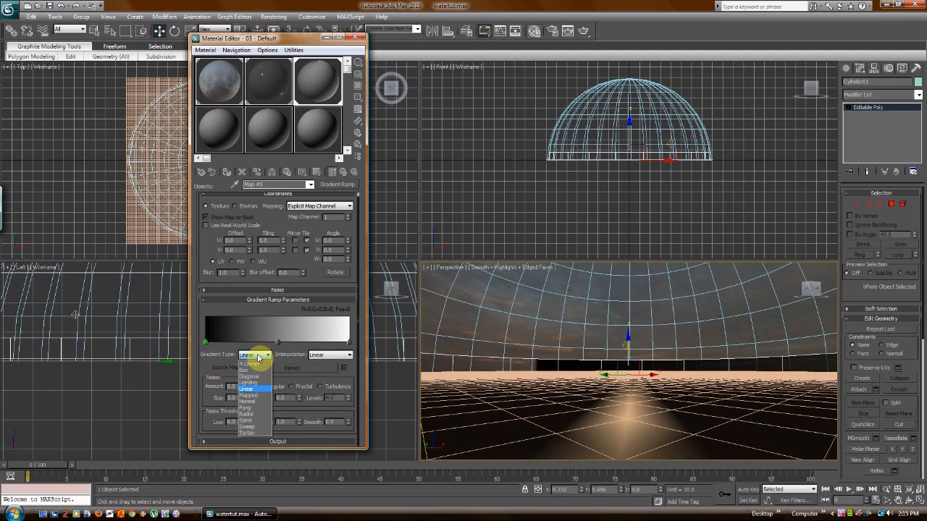
{"action": "left_click", "coordinate": [243, 415]}
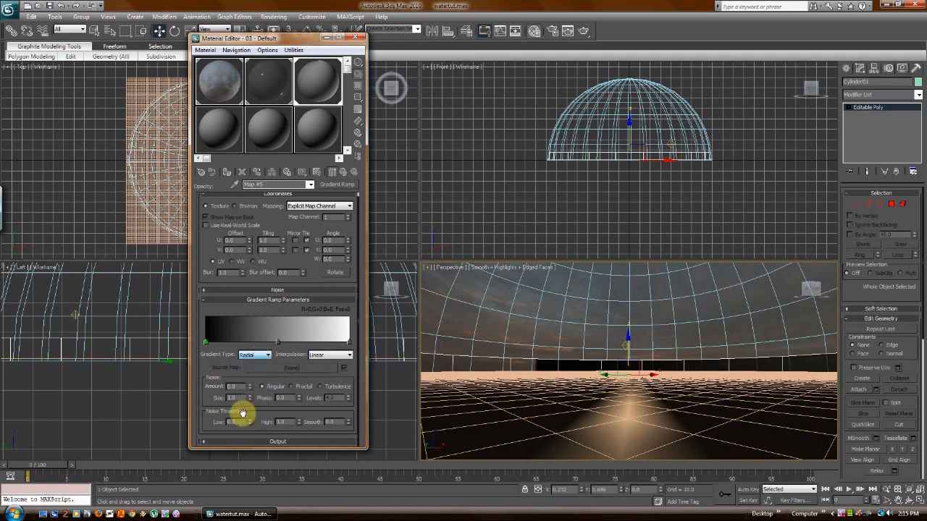
{"action": "left_click", "coordinate": [258, 354]}
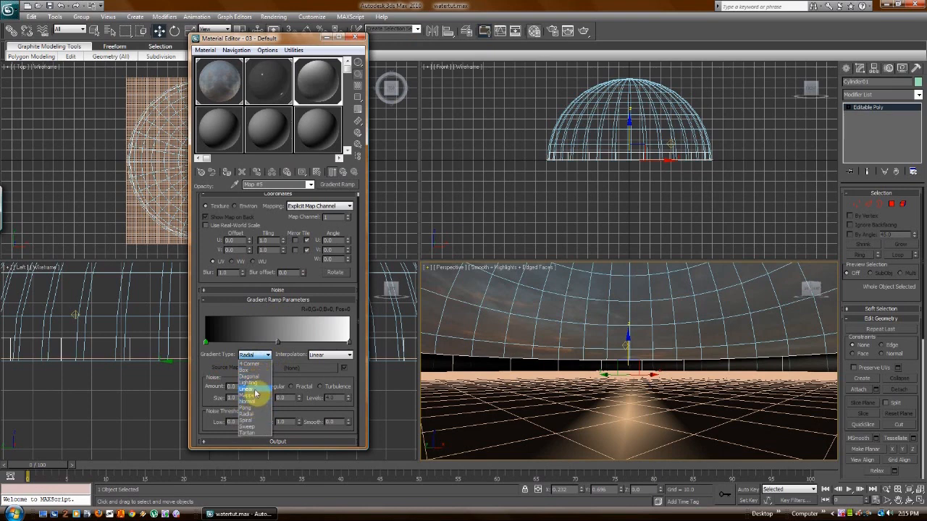
{"action": "left_click", "coordinate": [249, 389]}
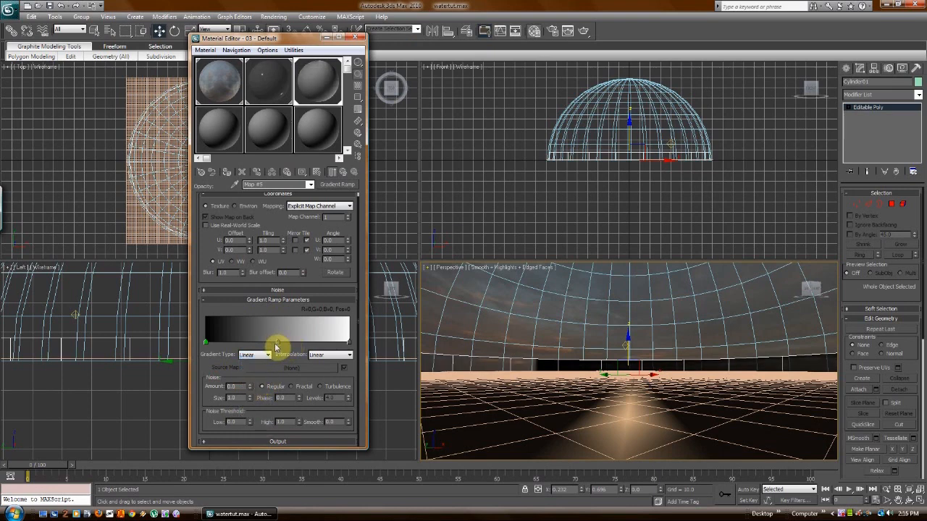
Step: Replace the opacity's Gradient Ramp with a Gradient map, discarding the old map, and minimize the Material Editor
{"action": "left_click", "coordinate": [337, 184]}
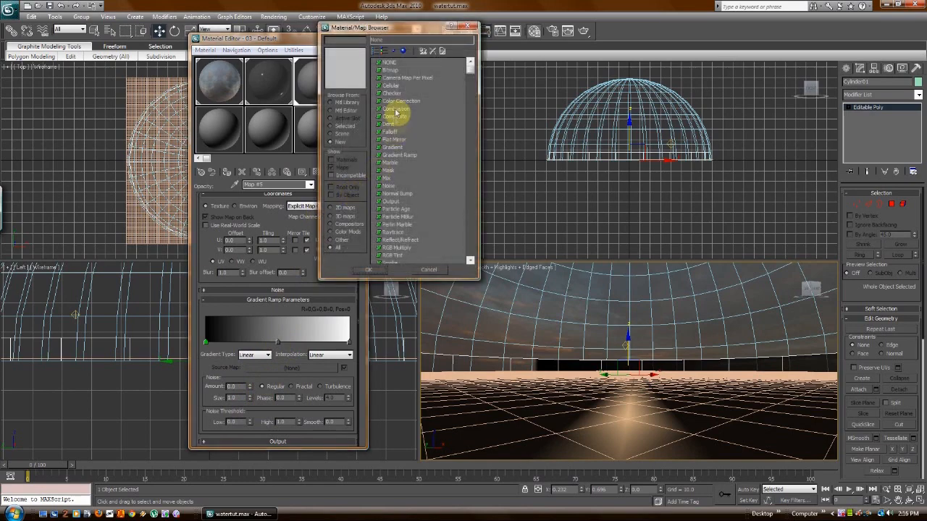
{"action": "left_click", "coordinate": [393, 148]}
{"action": "left_click", "coordinate": [376, 273]}
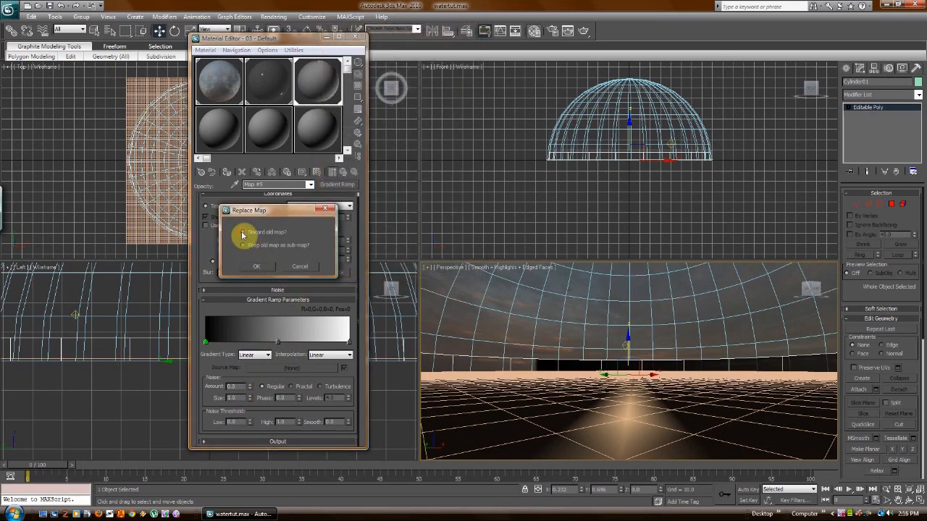
{"action": "left_click", "coordinate": [257, 266]}
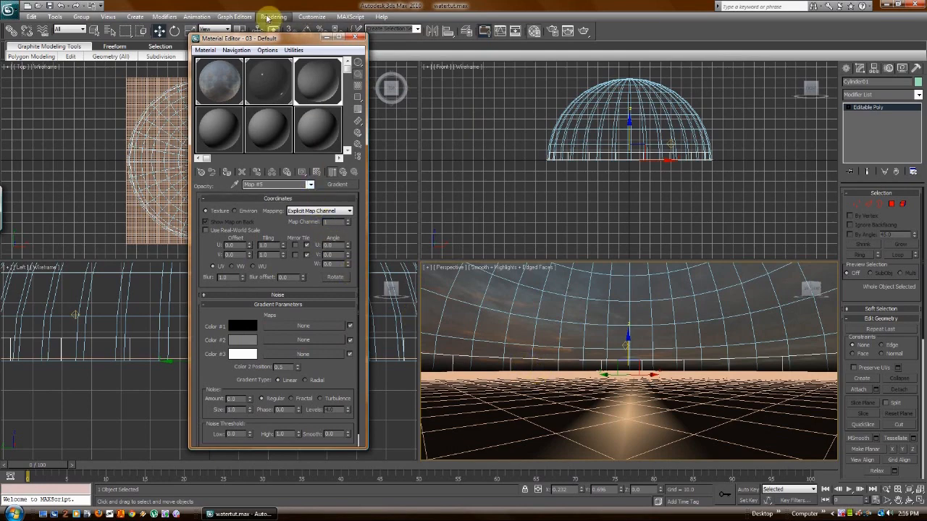
{"action": "left_click", "coordinate": [329, 32]}
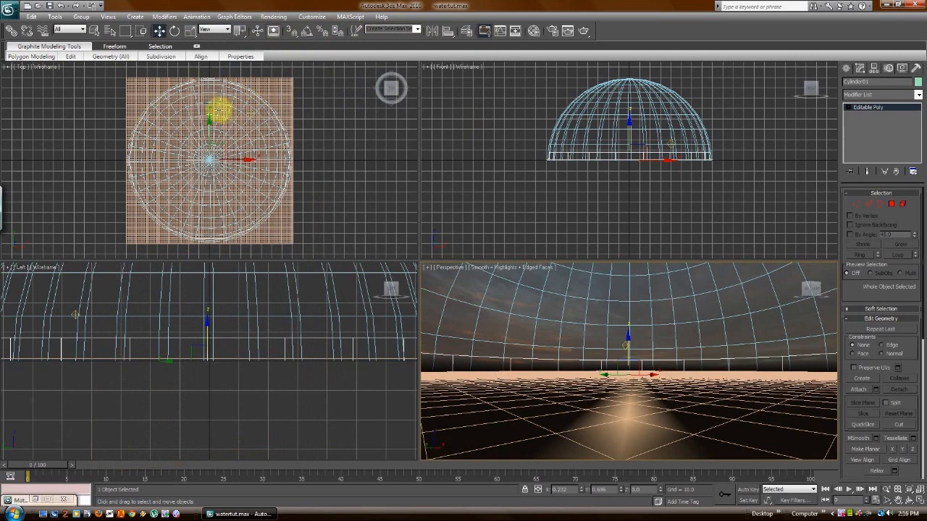
Step: Exclude Cylinder01 from the Sun omni light's shadow casting in its Exclude/Include settings
{"action": "left_click", "coordinate": [248, 112]}
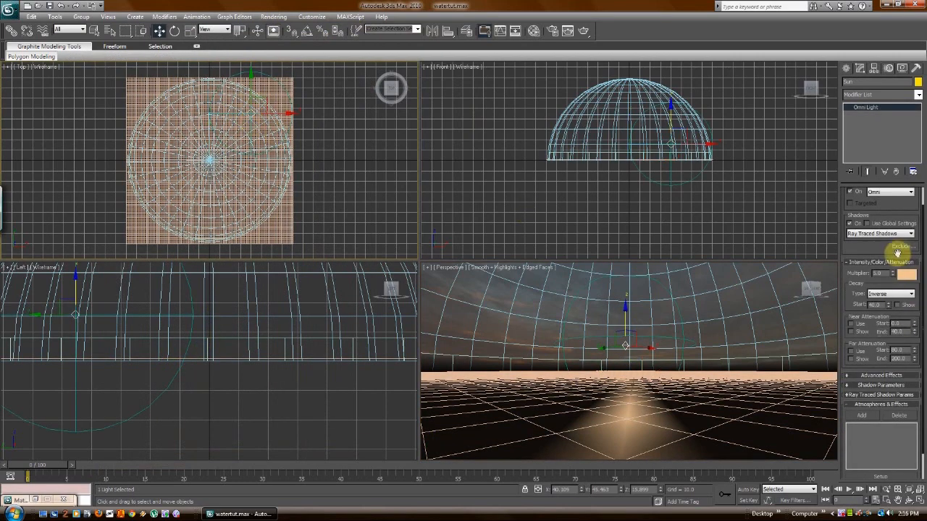
{"action": "left_click", "coordinate": [899, 248]}
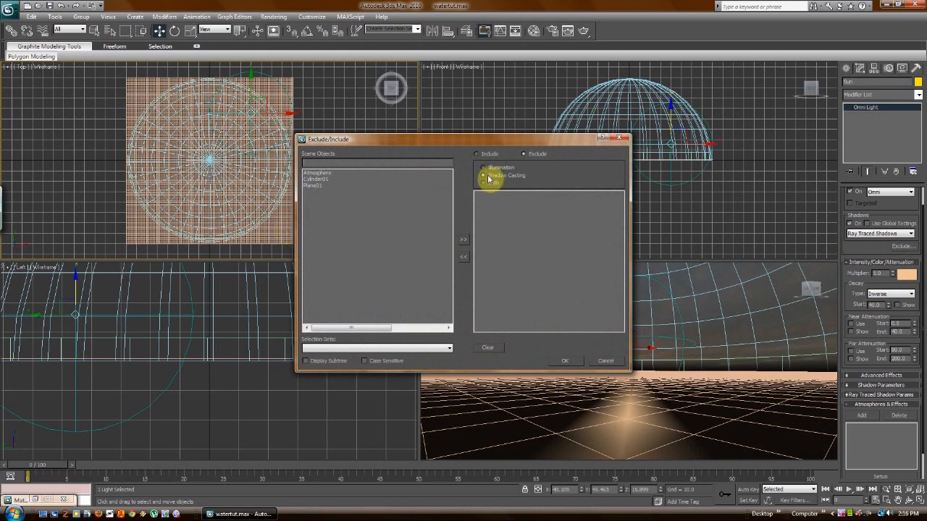
{"action": "left_click", "coordinate": [315, 180]}
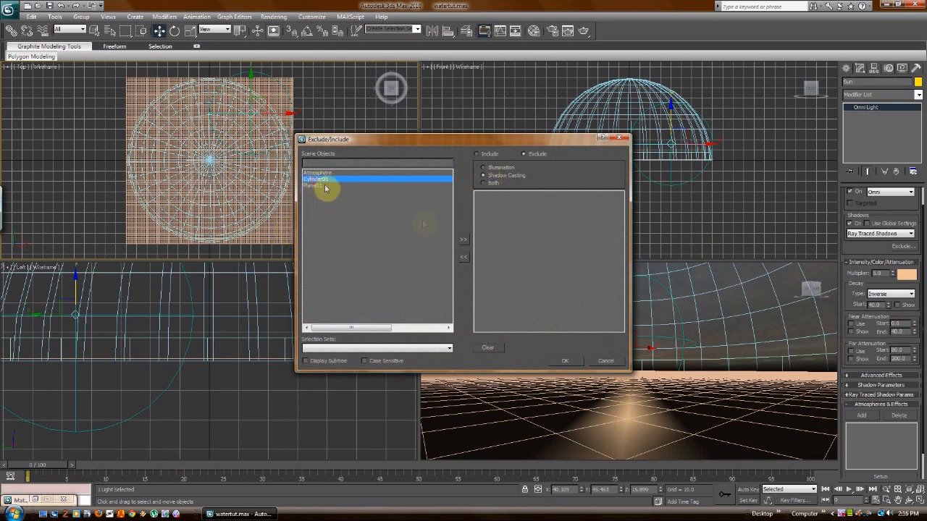
{"action": "left_click", "coordinate": [464, 239]}
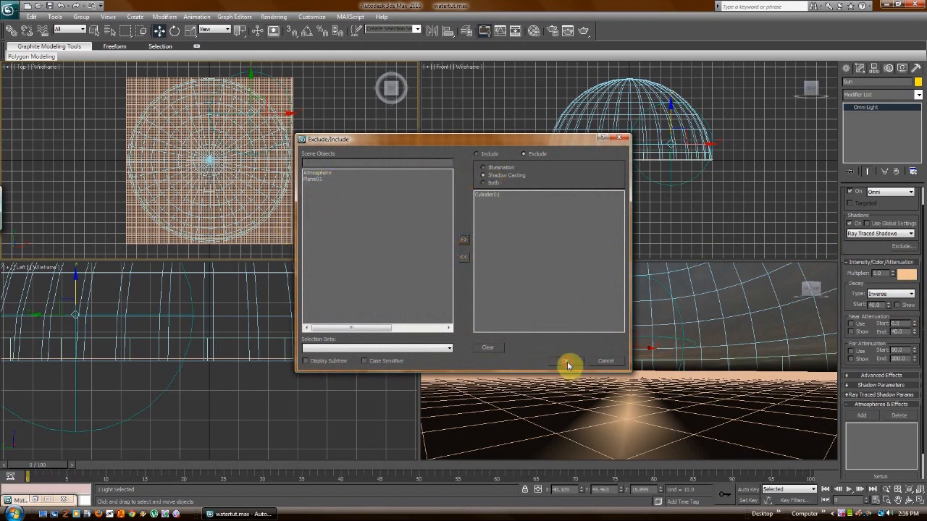
{"action": "left_click", "coordinate": [567, 362]}
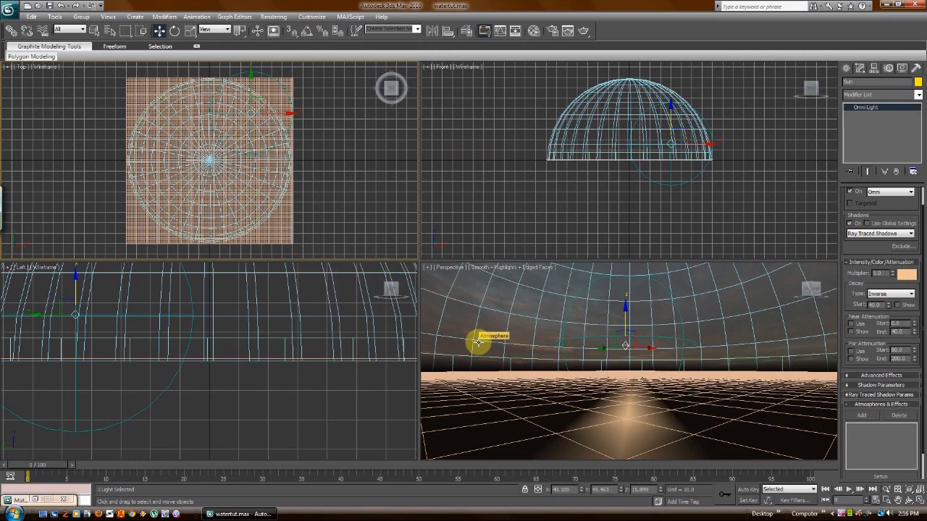
Step: Render the perspective view to check the horizon with the shadow exclusion, then close the rendered frame
{"action": "left_click", "coordinate": [273, 17]}
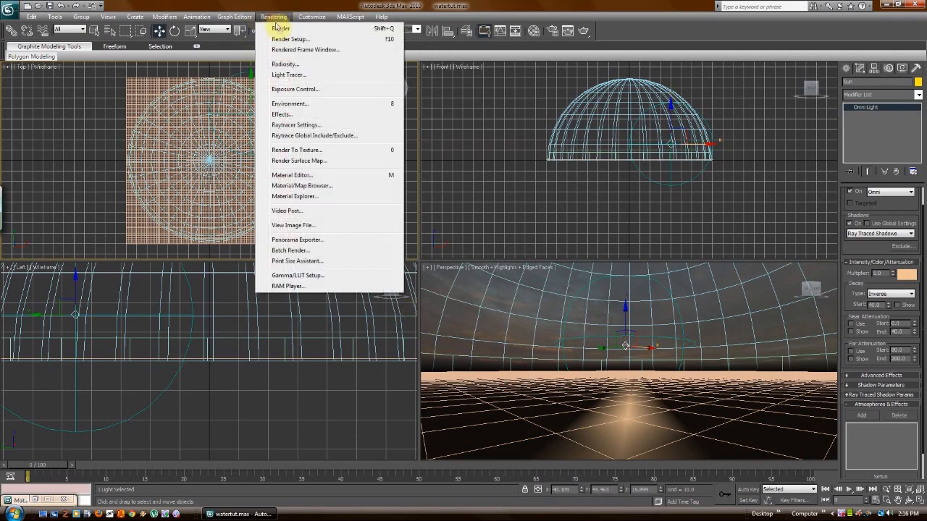
{"action": "left_click", "coordinate": [280, 28]}
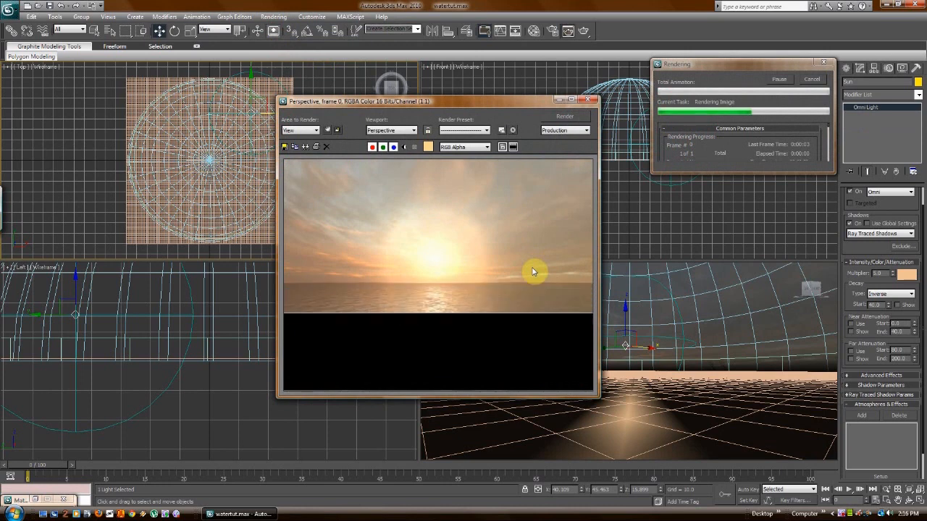
{"action": "left_click", "coordinate": [589, 100]}
{"action": "left_click", "coordinate": [621, 343]}
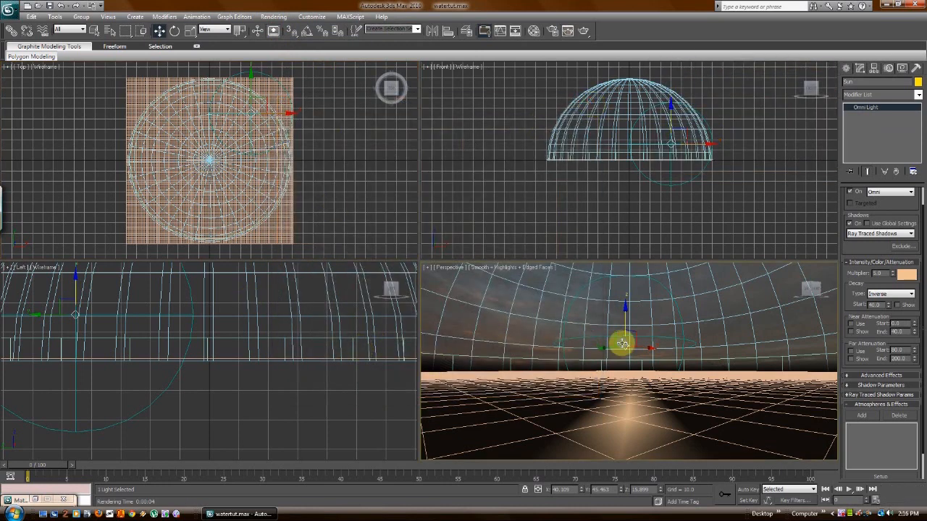
{"action": "right_click", "coordinate": [620, 352]}
{"action": "left_click", "coordinate": [627, 369]}
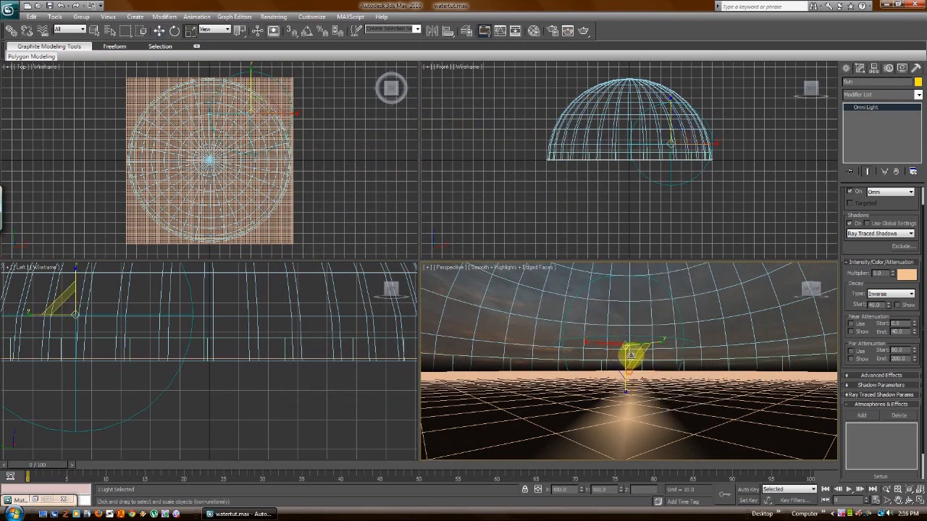
{"action": "left_click_drag", "start_coordinate": [624, 391], "coordinate": [625, 399]}
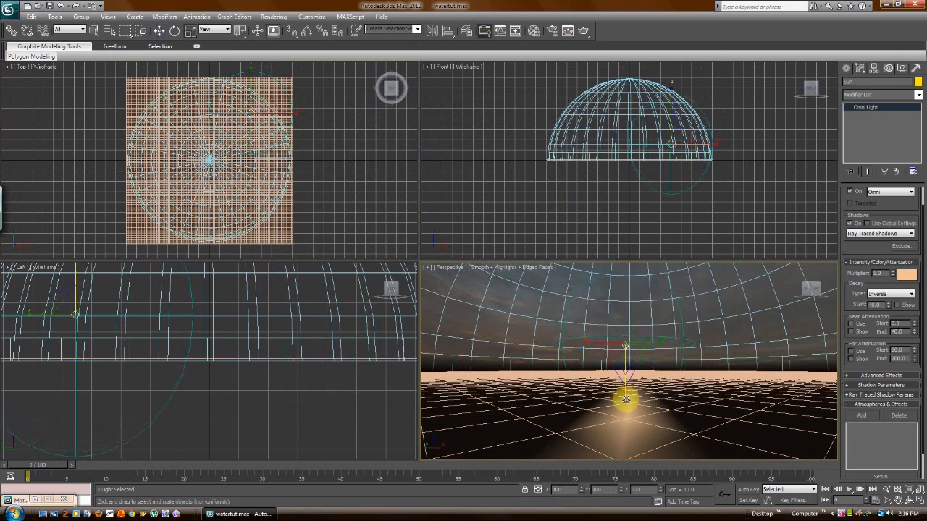
{"action": "left_click_drag", "start_coordinate": [626, 402], "coordinate": [634, 385]}
Step: Scale the horizon cylinder along Z only to about 155 percent and return to the Move tool
{"action": "left_click", "coordinate": [282, 338]}
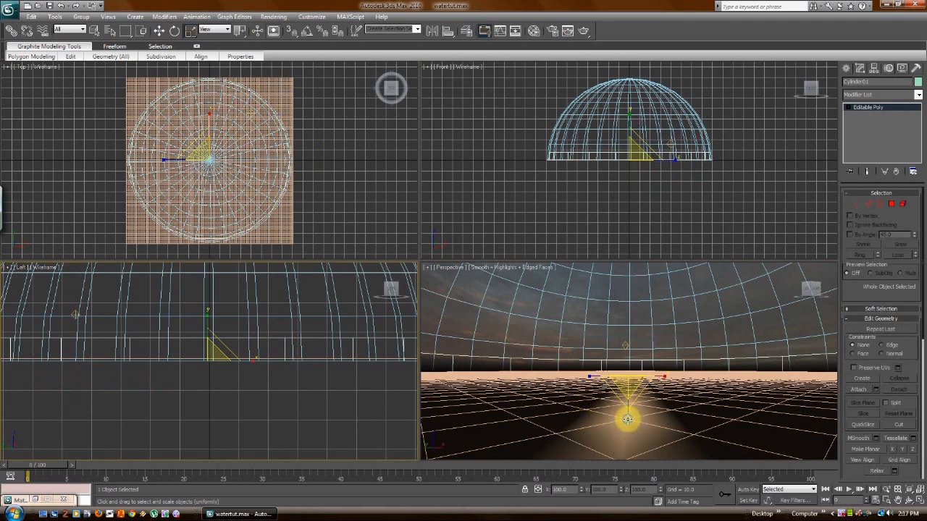
{"action": "left_click_drag", "start_coordinate": [626, 420], "coordinate": [638, 438]}
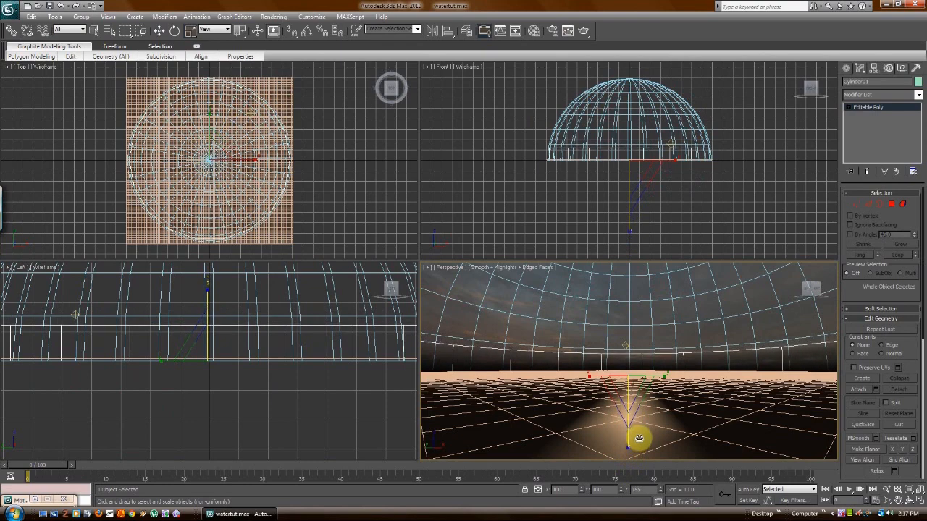
{"action": "right_click", "coordinate": [584, 337]}
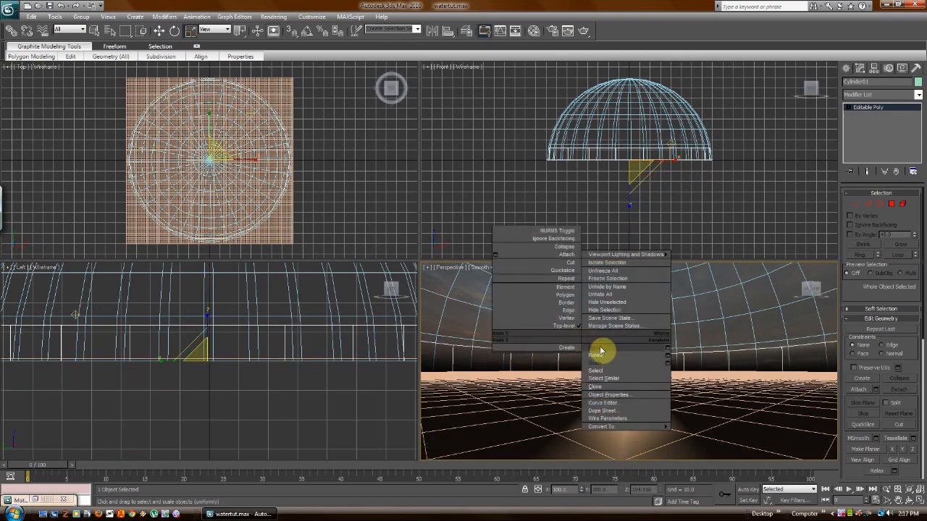
{"action": "left_click", "coordinate": [601, 356]}
Step: Render the perspective view to check the taller horizon cylinder, then close the rendered frame
{"action": "left_click", "coordinate": [273, 17]}
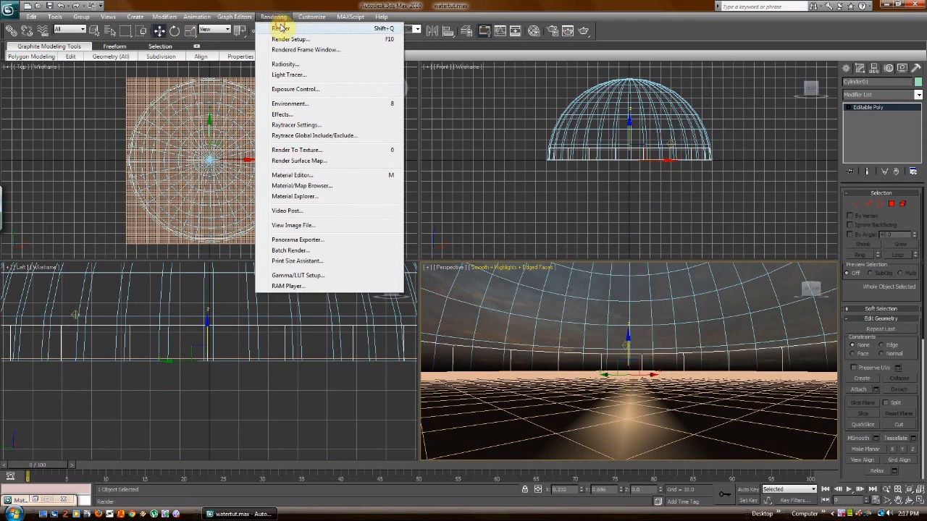
{"action": "left_click", "coordinate": [340, 104]}
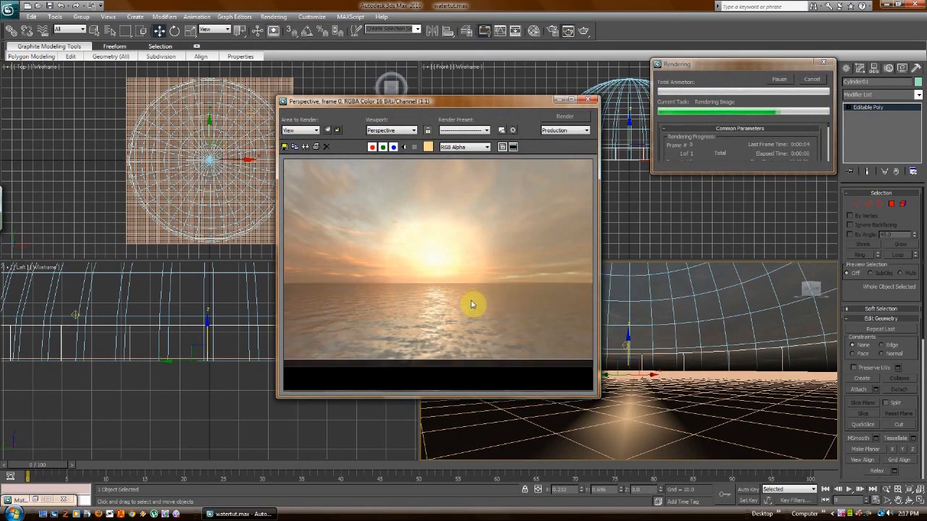
{"action": "left_click", "coordinate": [587, 99]}
Step: Reopen the Material Editor and lighten Color #2 of the opacity Gradient map to a gray value of about 193
{"action": "left_click", "coordinate": [274, 16]}
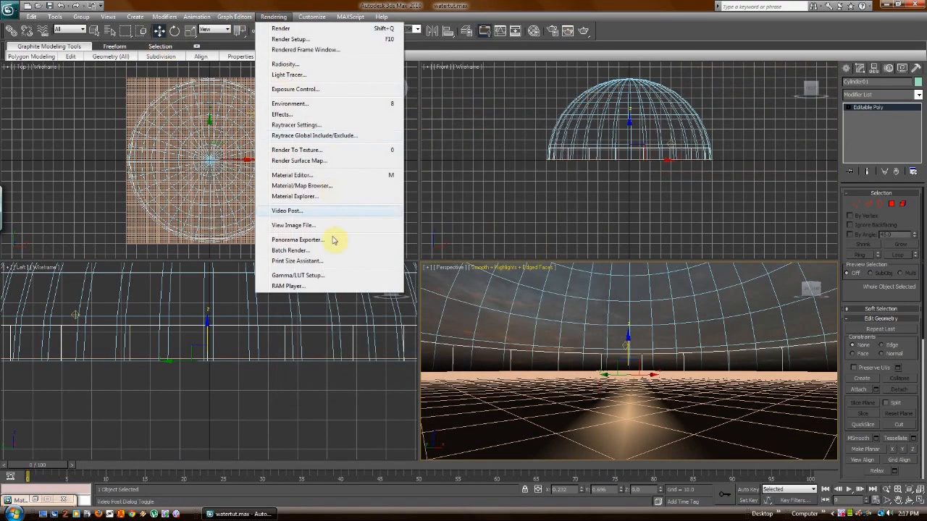
{"action": "left_click", "coordinate": [293, 175]}
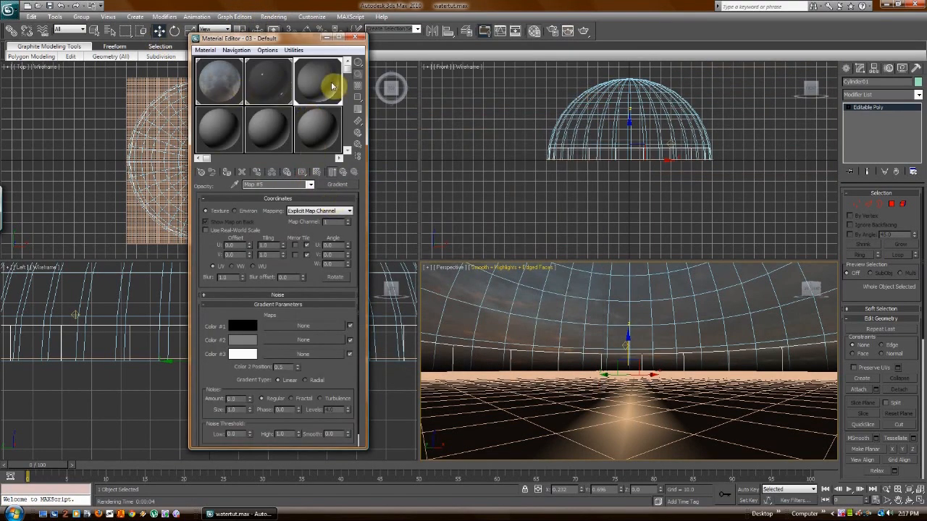
{"action": "left_click", "coordinate": [243, 342]}
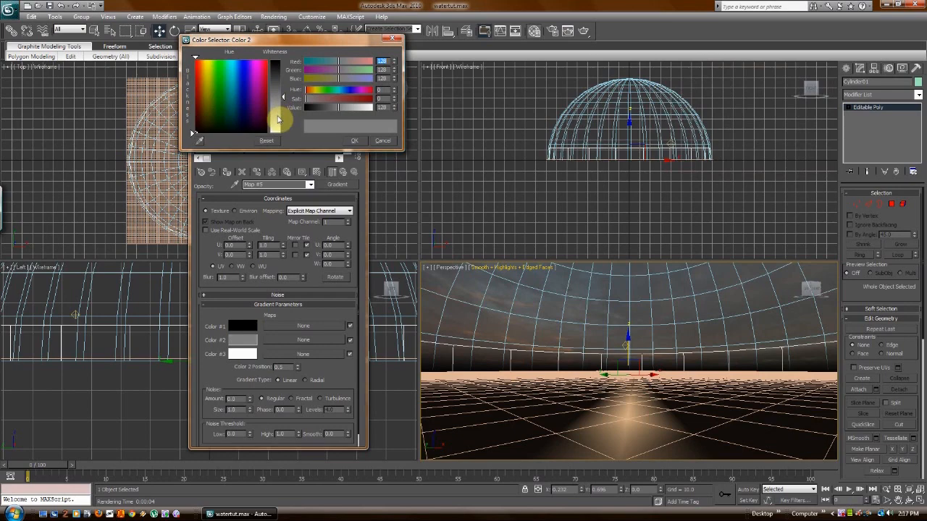
{"action": "left_click", "coordinate": [278, 118]}
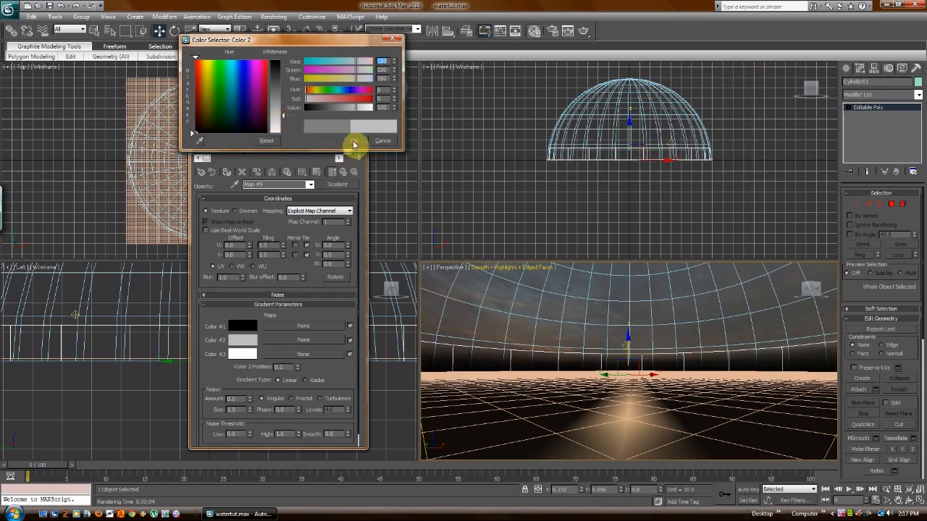
{"action": "left_click", "coordinate": [354, 144]}
Step: Render the perspective view to check the lighter middle gradient color, then close the rendered frame
{"action": "left_click", "coordinate": [274, 16]}
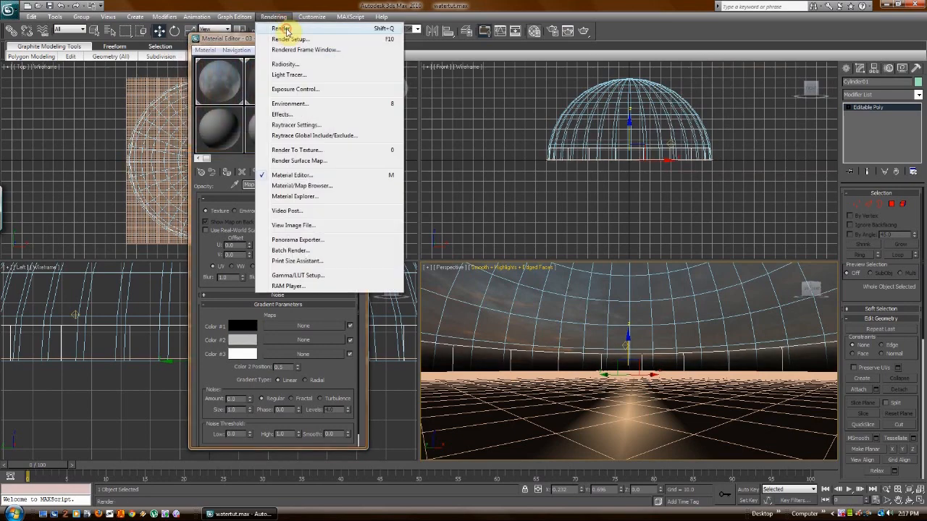
{"action": "left_click", "coordinate": [295, 31]}
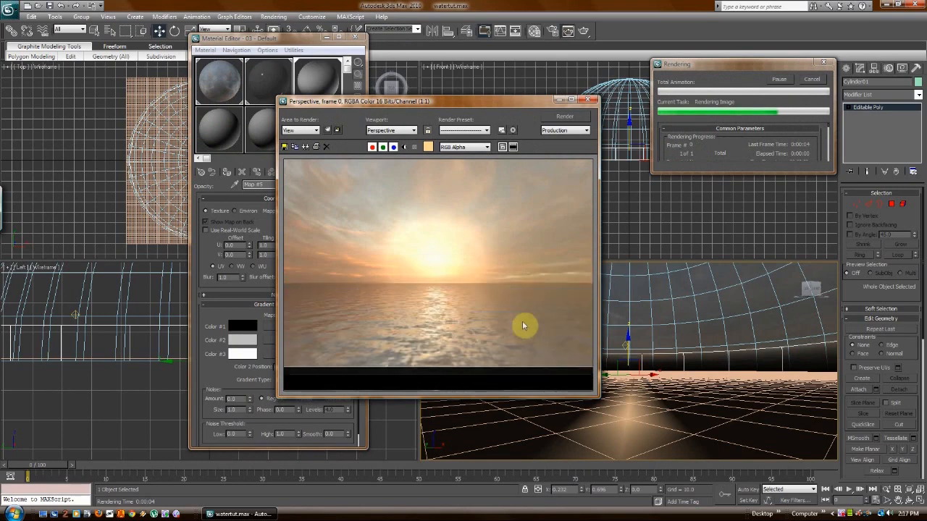
{"action": "left_click", "coordinate": [586, 99]}
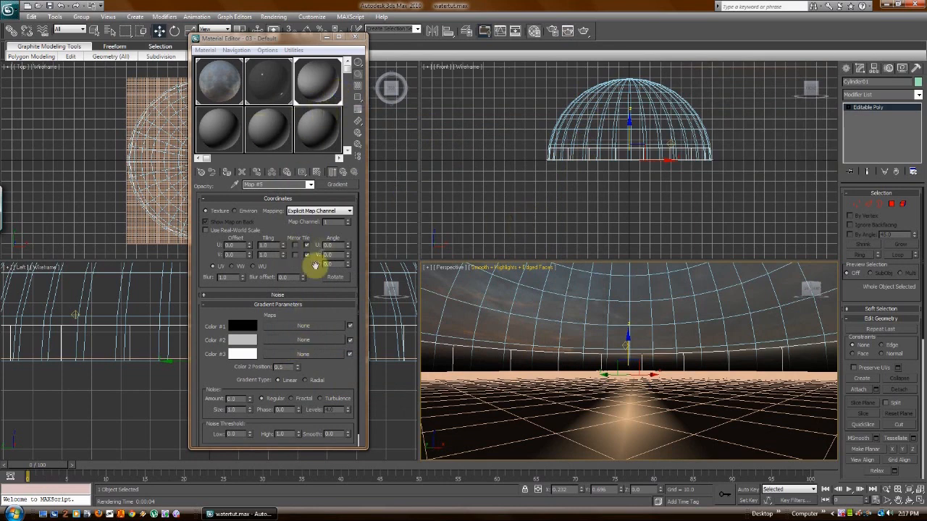
Step: Go up to the parent 03 - Default material and make it 2-Sided
{"action": "left_click", "coordinate": [309, 185]}
{"action": "left_click", "coordinate": [294, 194]}
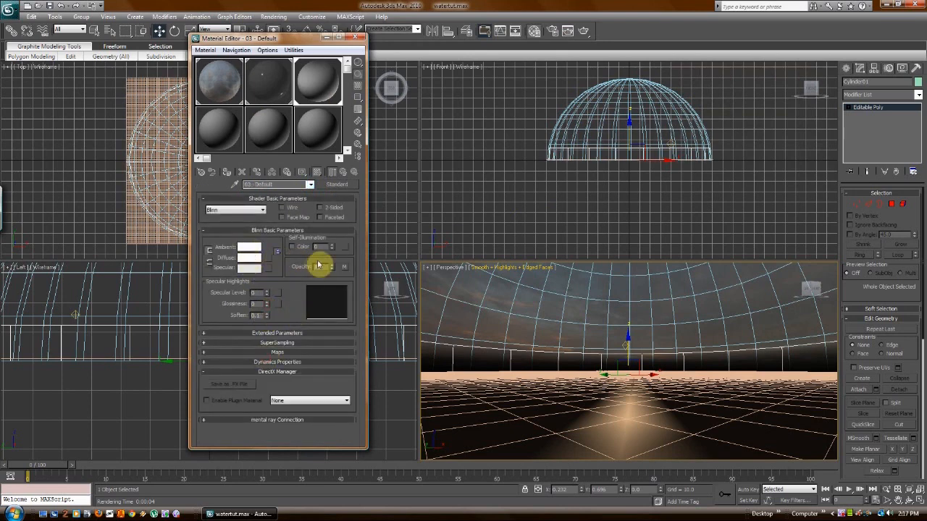
{"action": "left_click", "coordinate": [321, 208]}
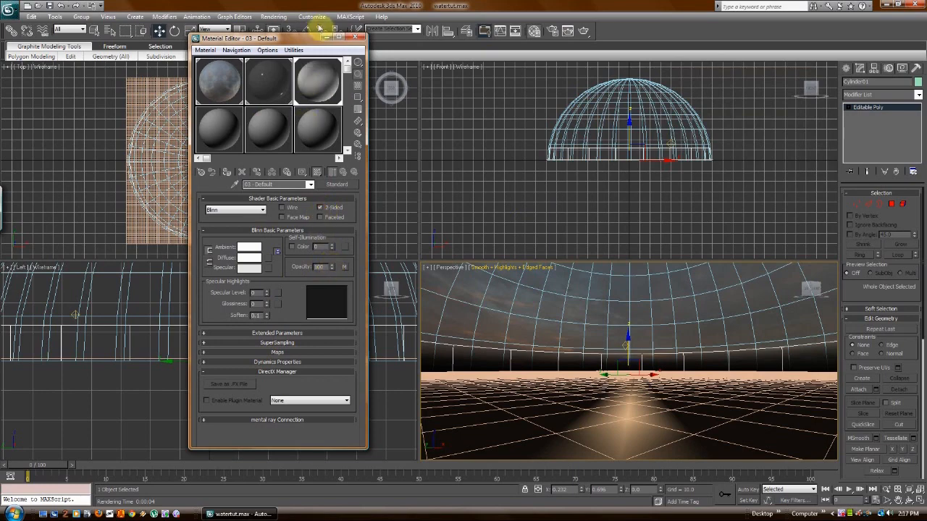
Step: Render the perspective view to check the two-sided cylinder material, then close the rendered frame
{"action": "left_click", "coordinate": [279, 17]}
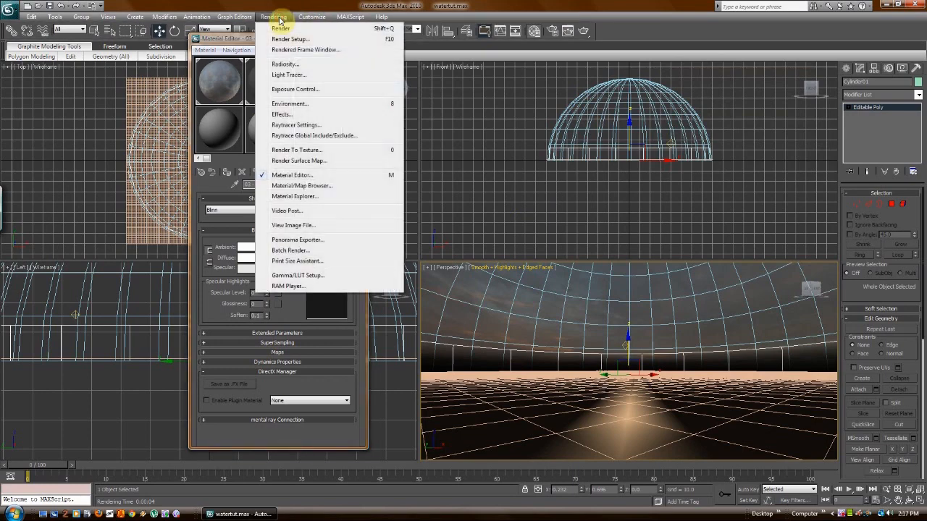
{"action": "left_click", "coordinate": [281, 29]}
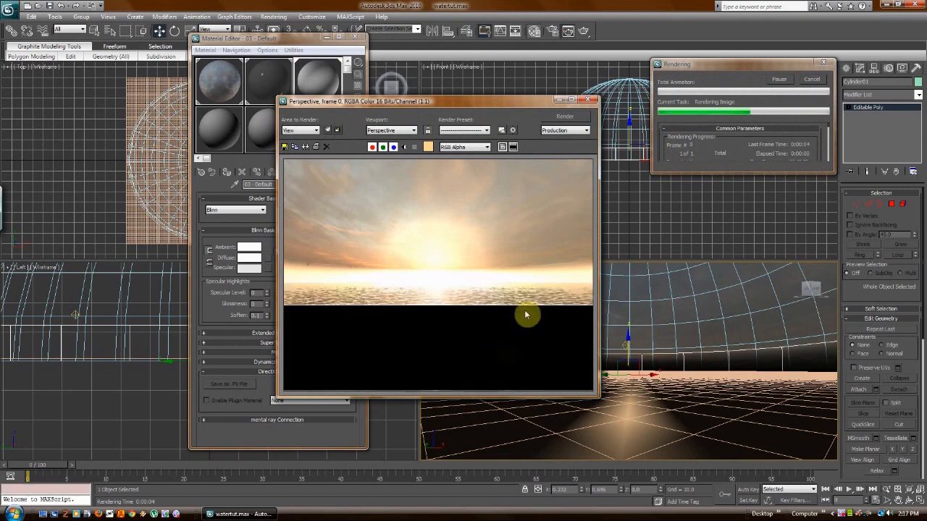
{"action": "left_click", "coordinate": [589, 99]}
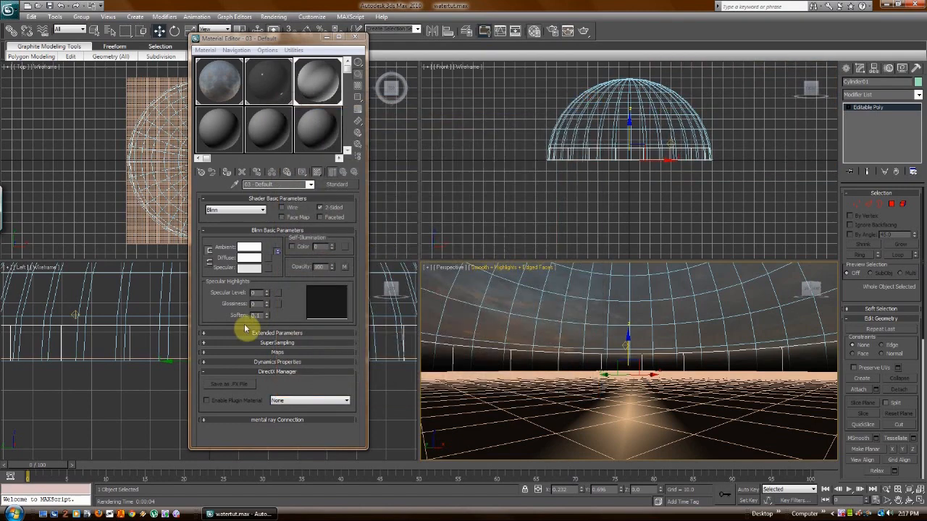
Step: Darken Color #2 of the 03 - Default material's opacity Gradient map to a dark gray
{"action": "left_click", "coordinate": [343, 268]}
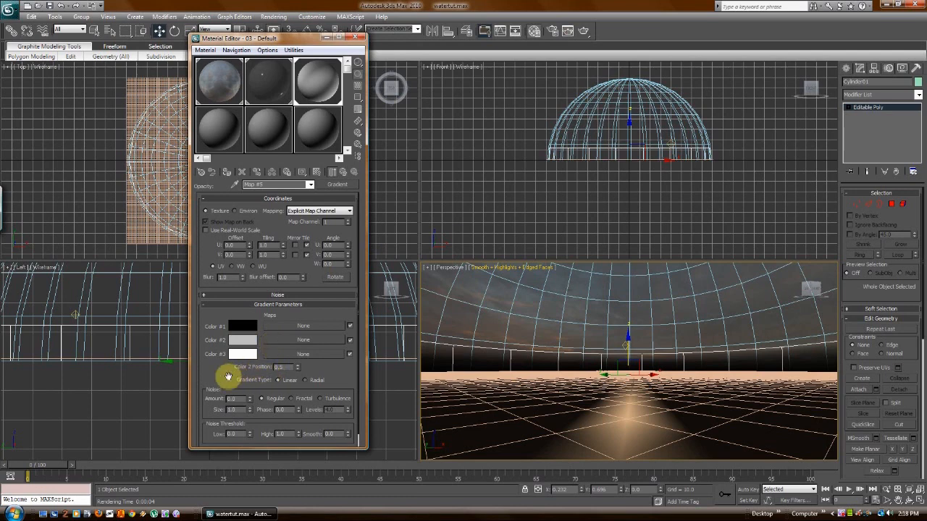
{"action": "scroll", "coordinate": [223, 377], "scroll_direction": "down", "scroll_amount": 1}
{"action": "left_click", "coordinate": [238, 330]}
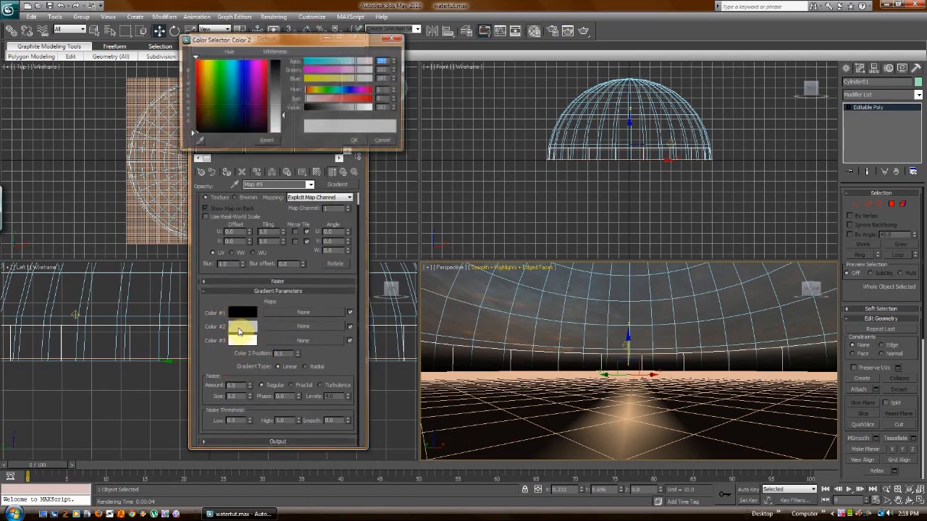
{"action": "left_click_drag", "start_coordinate": [278, 73], "coordinate": [284, 117]}
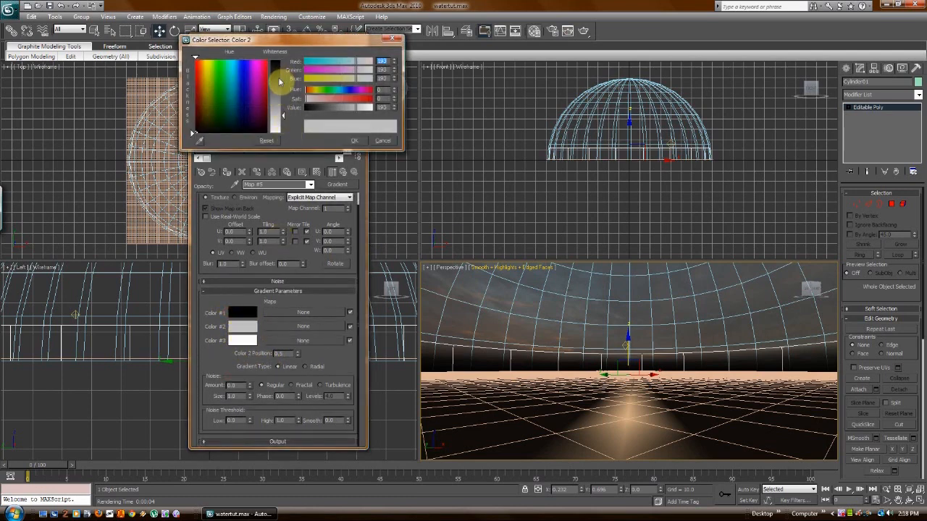
{"action": "left_click_drag", "start_coordinate": [280, 81], "coordinate": [280, 72]}
{"action": "left_click", "coordinate": [354, 140]}
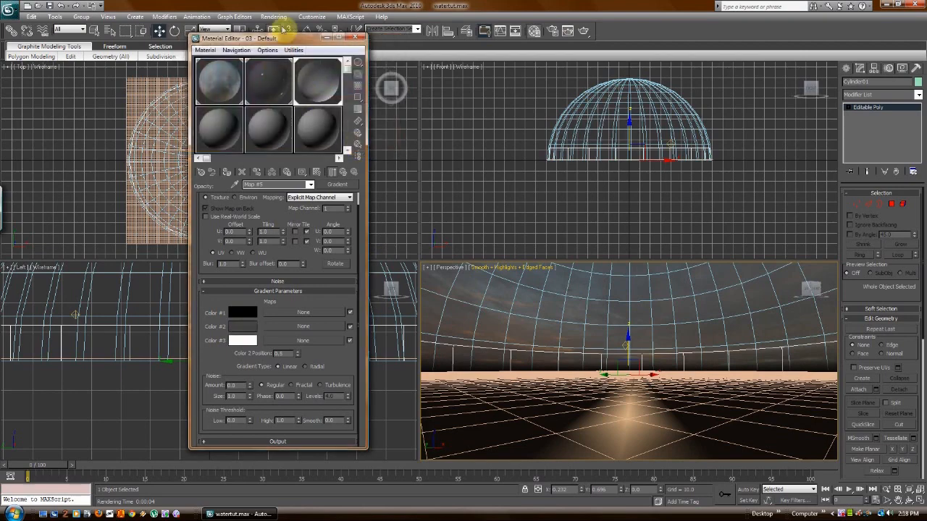
Step: Render the perspective view to check the darker middle gradient color, then close the rendered frame
{"action": "left_click", "coordinate": [274, 16]}
{"action": "left_click", "coordinate": [288, 30]}
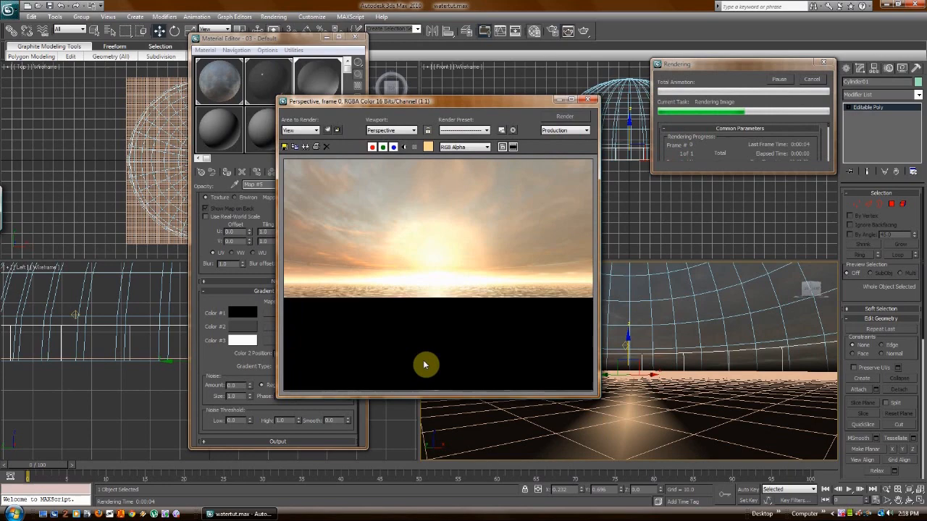
{"action": "left_click", "coordinate": [589, 99]}
Step: Set Color #3 of the opacity Gradient map to a medium gray with a value of about 161
{"action": "left_click", "coordinate": [241, 345]}
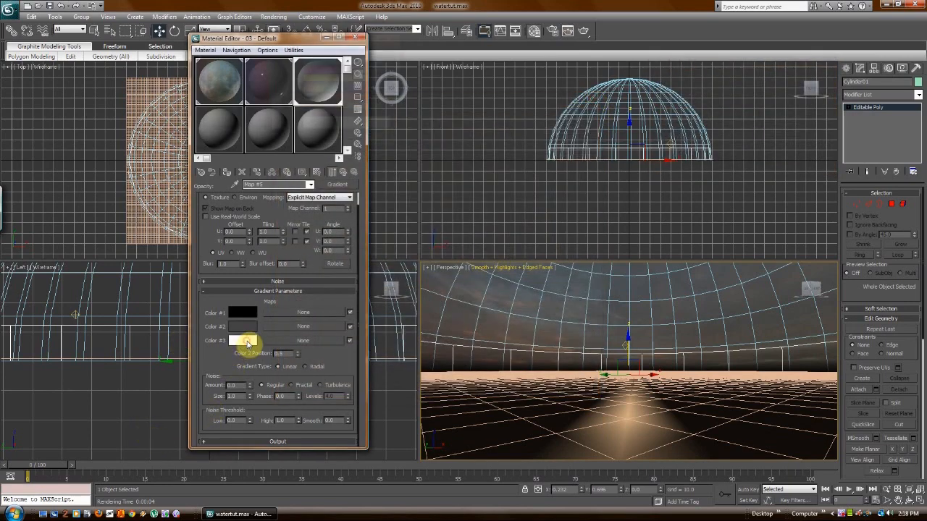
{"action": "left_click", "coordinate": [278, 118]}
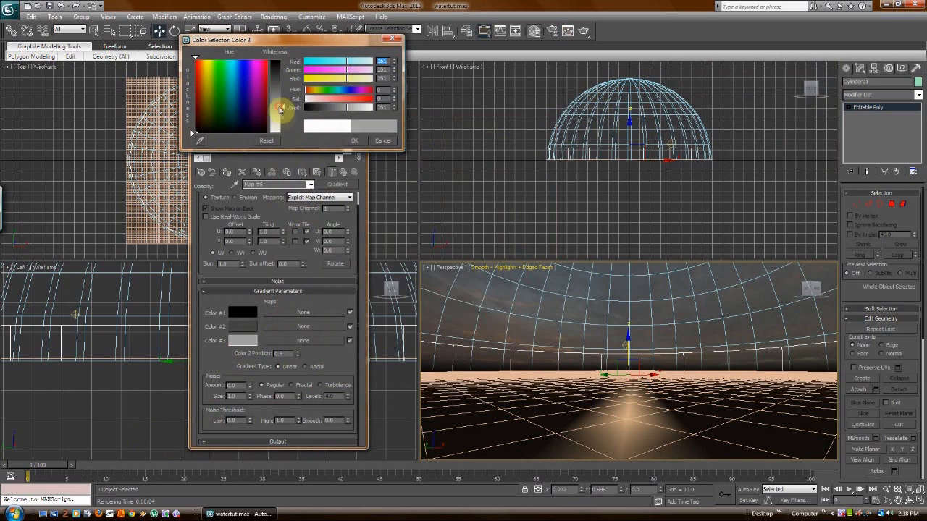
{"action": "left_click", "coordinate": [354, 140]}
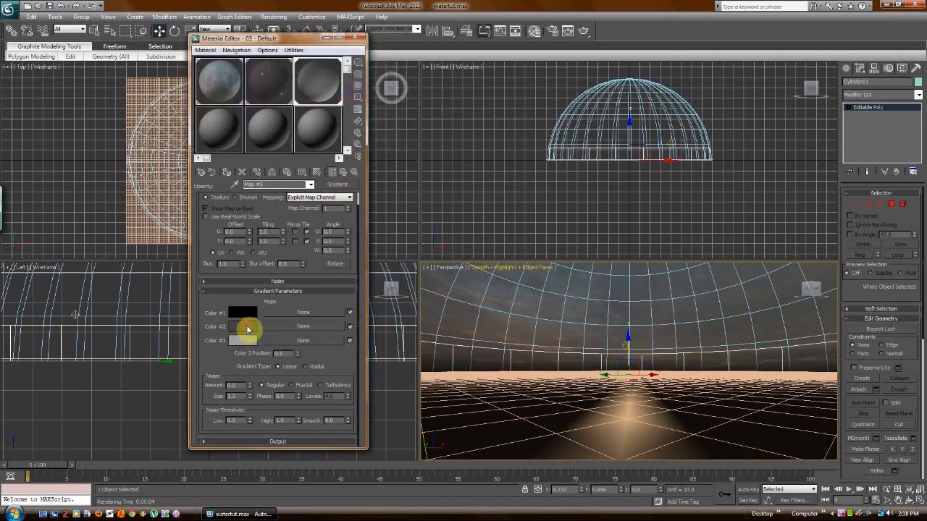
Step: Darken Color #2 slightly and set Color #3 of the opacity Gradient map to a darker gray
{"action": "left_click", "coordinate": [247, 330]}
{"action": "left_click_drag", "start_coordinate": [278, 79], "coordinate": [275, 72]}
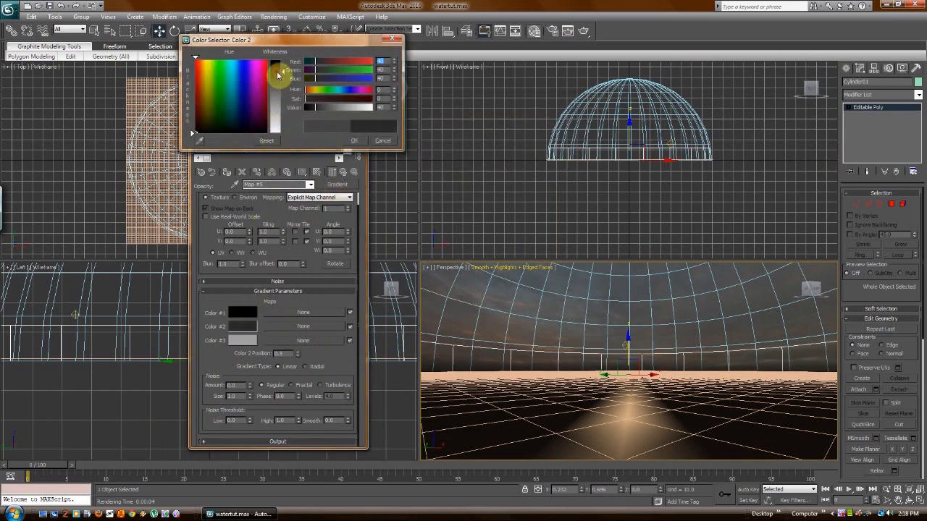
{"action": "left_click", "coordinate": [355, 142]}
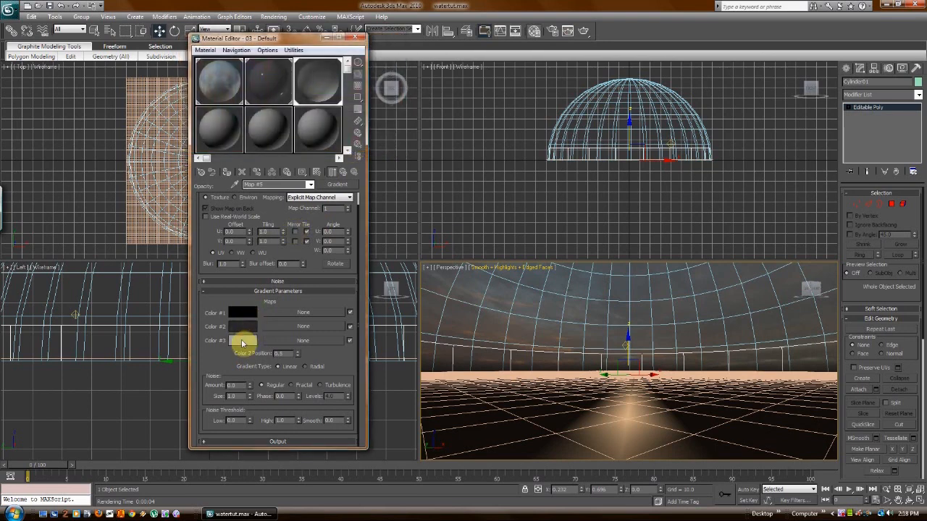
{"action": "left_click", "coordinate": [242, 341]}
{"action": "left_click_drag", "start_coordinate": [282, 99], "coordinate": [282, 92]}
{"action": "left_click", "coordinate": [355, 142]}
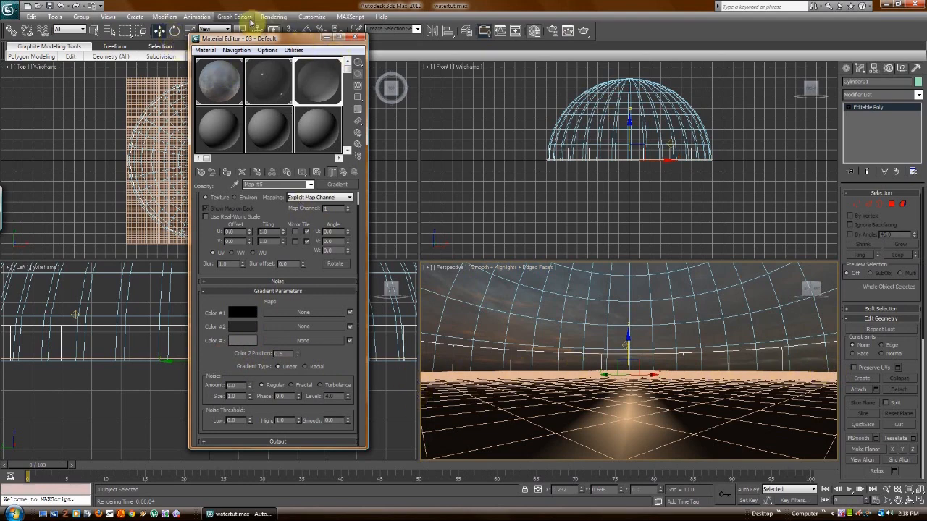
Step: Render the perspective view to check the darker opacity gradient, then close the rendered frame and the Material Editor
{"action": "left_click", "coordinate": [274, 18]}
{"action": "left_click", "coordinate": [275, 28]}
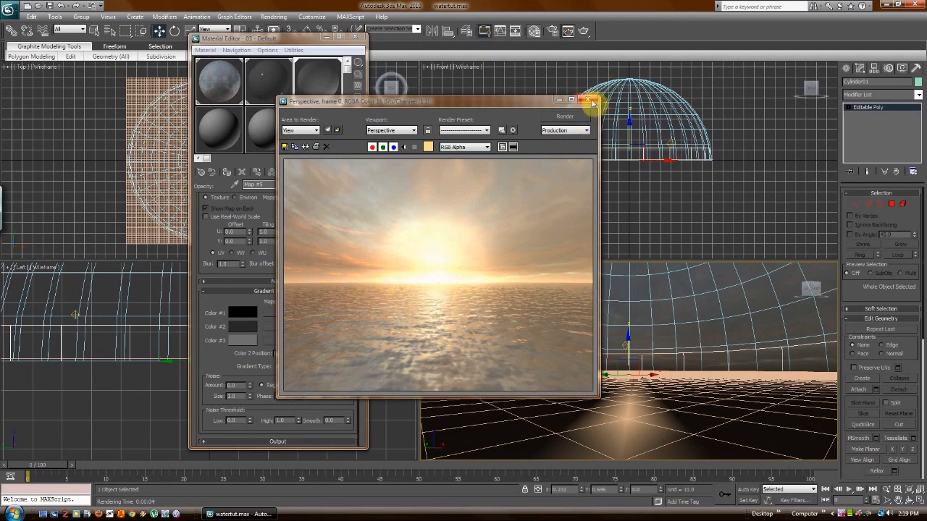
{"action": "left_click", "coordinate": [592, 100]}
{"action": "left_click", "coordinate": [358, 37]}
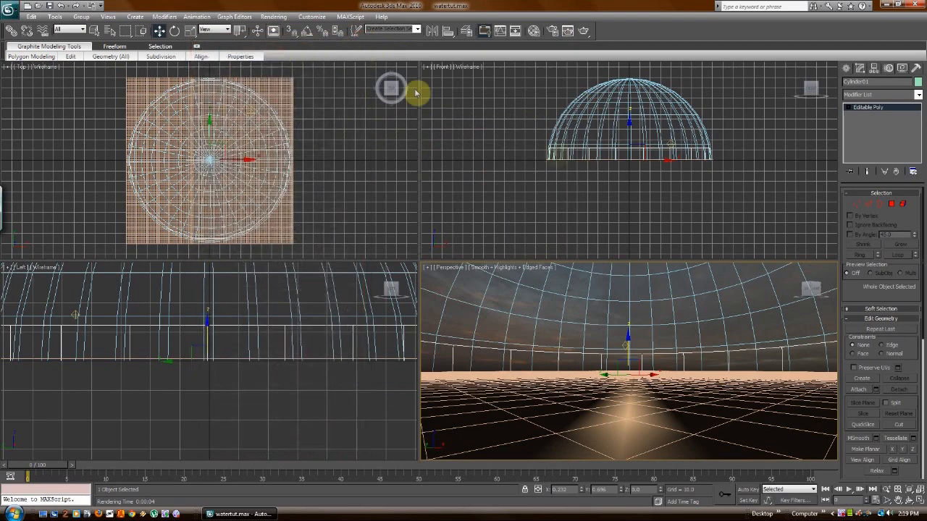
Step: Scale the Atmosphere dome down slightly along its vertical axis, to about 97%
{"action": "left_click", "coordinate": [624, 346]}
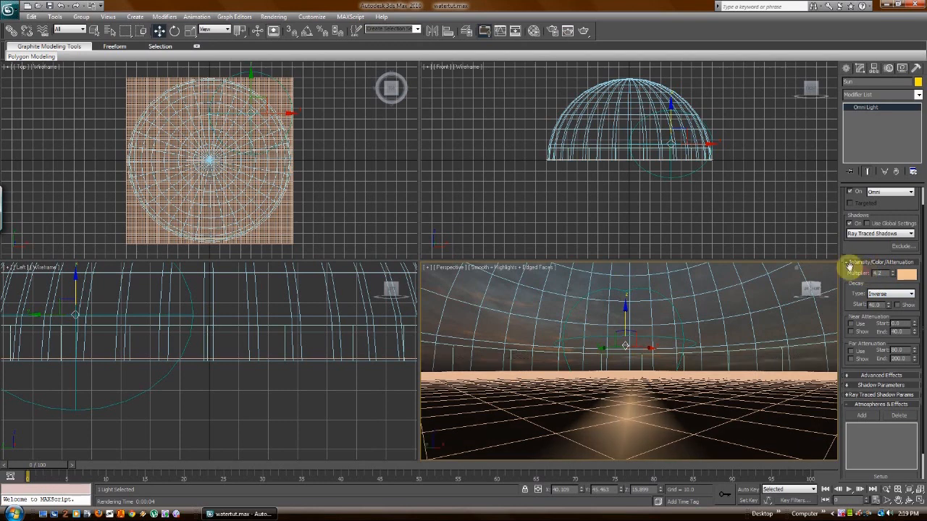
{"action": "left_click", "coordinate": [469, 349]}
{"action": "right_click", "coordinate": [558, 354]}
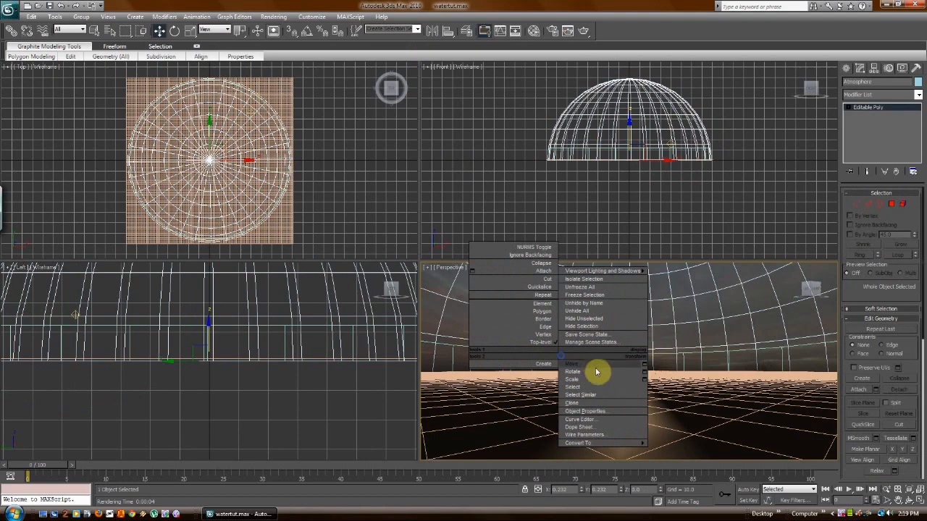
{"action": "left_click", "coordinate": [586, 380]}
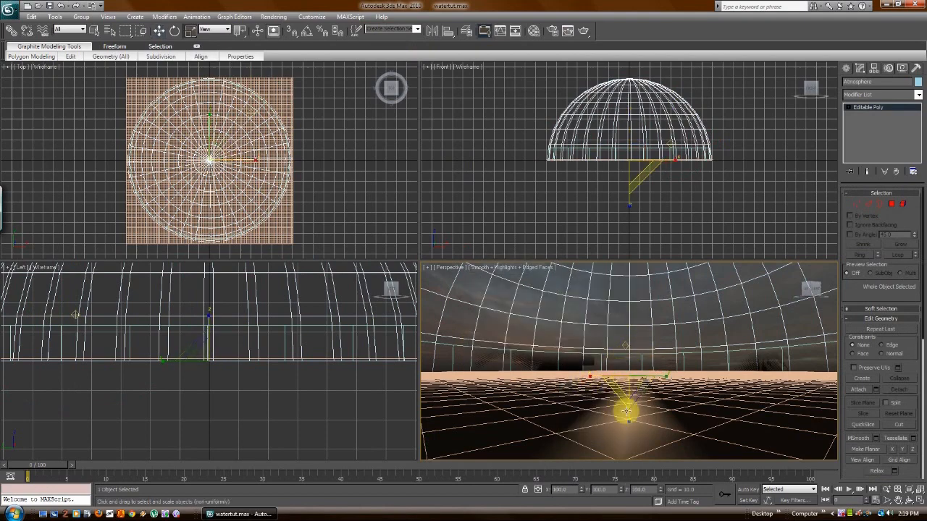
{"action": "left_click_drag", "start_coordinate": [629, 421], "coordinate": [629, 420]}
Step: Scale Cylinder01 down slightly along its vertical axis in the perspective view to shorten the horizon band
{"action": "left_click", "coordinate": [592, 353]}
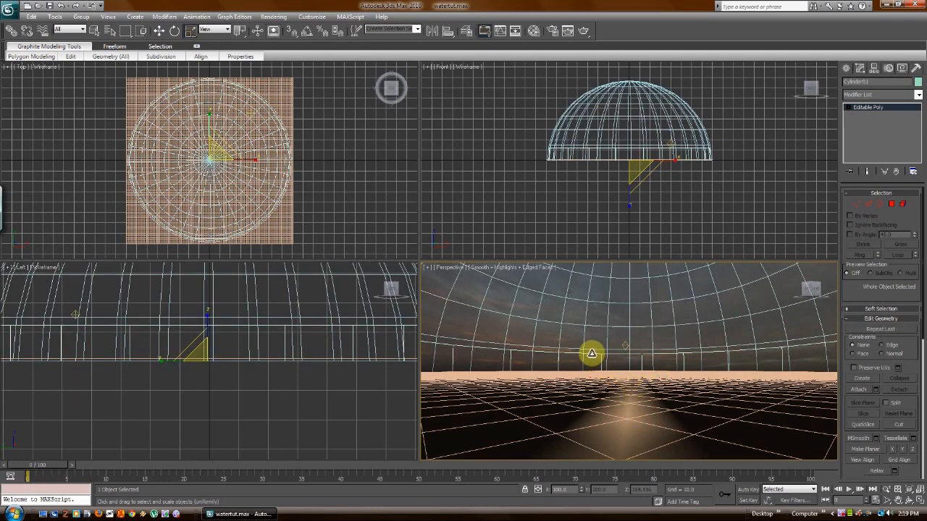
{"action": "left_click_drag", "start_coordinate": [628, 422], "coordinate": [628, 418]}
{"action": "right_click", "coordinate": [627, 364]}
{"action": "left_click", "coordinate": [652, 377]}
Step: Flatten the Atmosphere dome by scaling it vertically by about 75%
{"action": "left_click", "coordinate": [663, 297]}
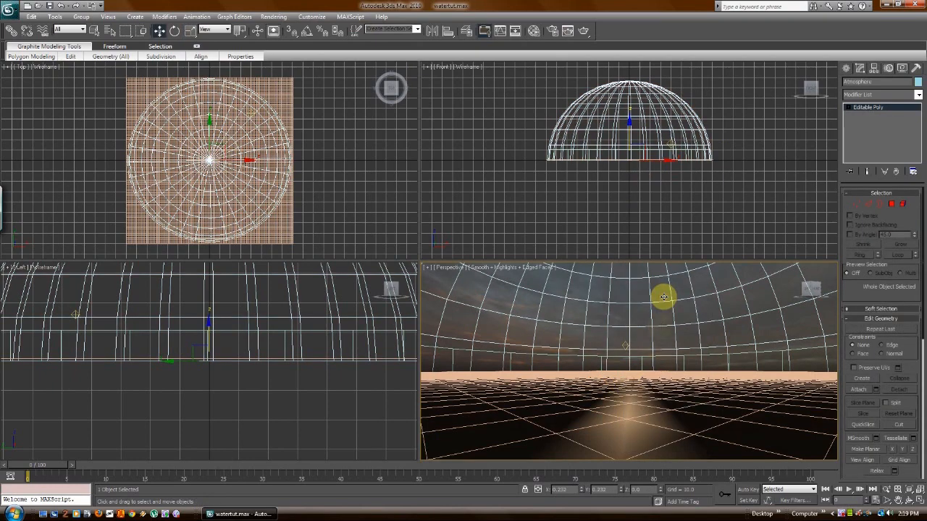
{"action": "right_click", "coordinate": [632, 304]}
{"action": "left_click", "coordinate": [651, 312]}
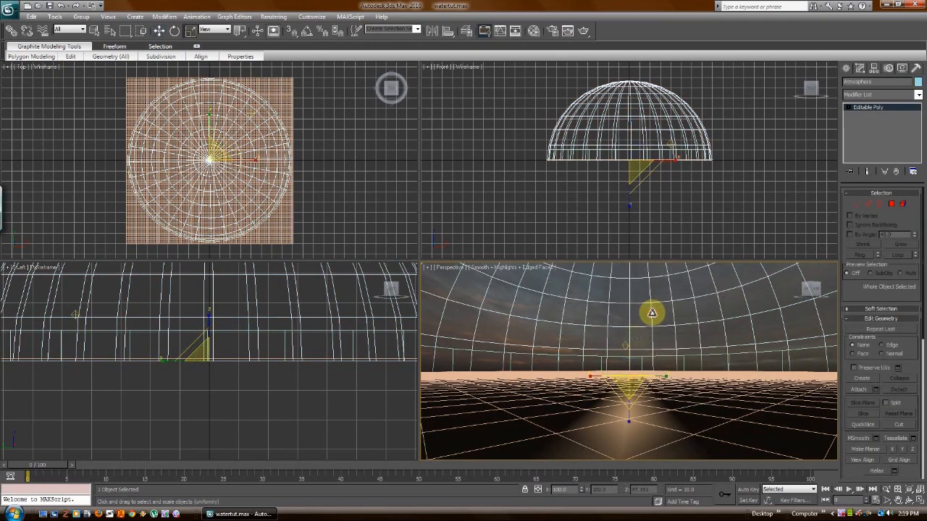
{"action": "mouse_move", "coordinate": [628, 405]}
{"action": "left_mouse_down"}
{"action": "mouse_move", "coordinate": [628, 420]}
{"action": "mouse_move", "coordinate": [629, 409]}
{"action": "left_mouse_up"}
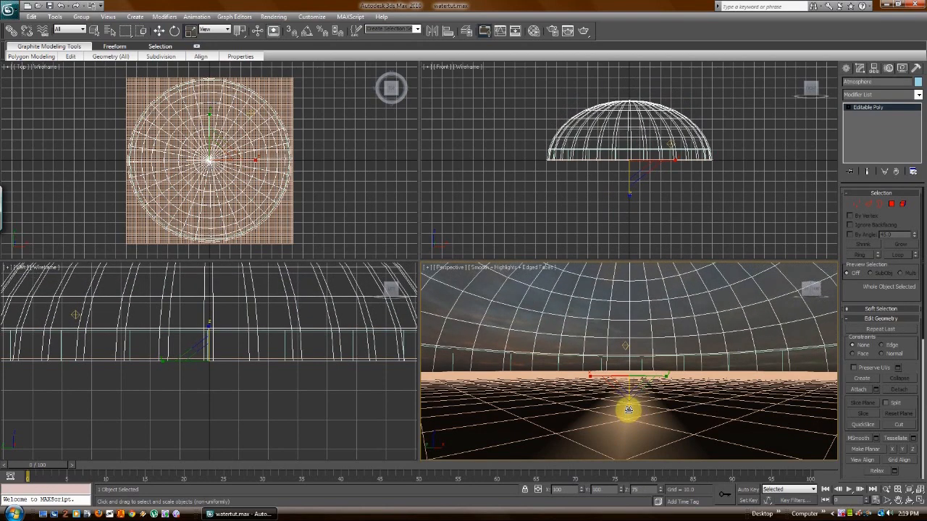
Step: Render the perspective view to check the flattened sky dome, then close the rendered frame
{"action": "left_click", "coordinate": [274, 16]}
{"action": "left_click", "coordinate": [281, 27]}
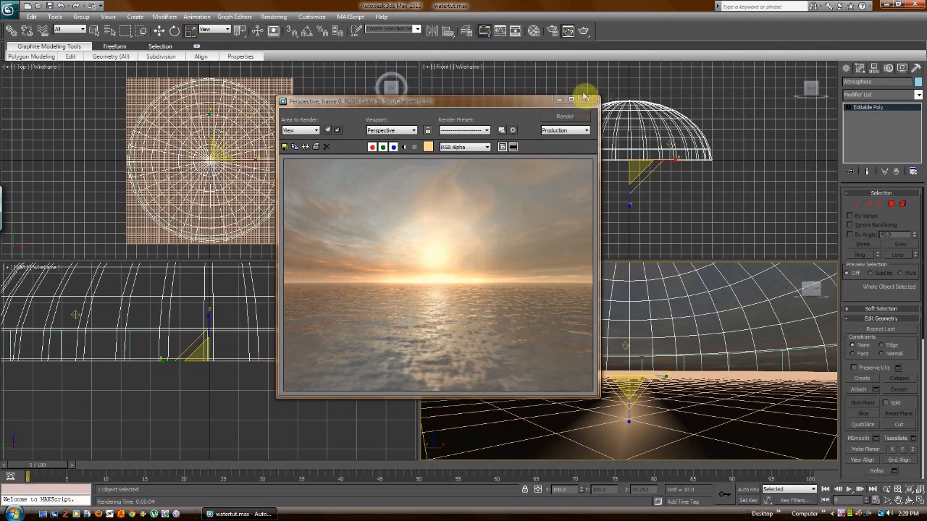
{"action": "left_click", "coordinate": [587, 100]}
Step: Stretch the Atmosphere dome vertically in the Left view to about 103% Z scale
{"action": "right_click", "coordinate": [634, 327]}
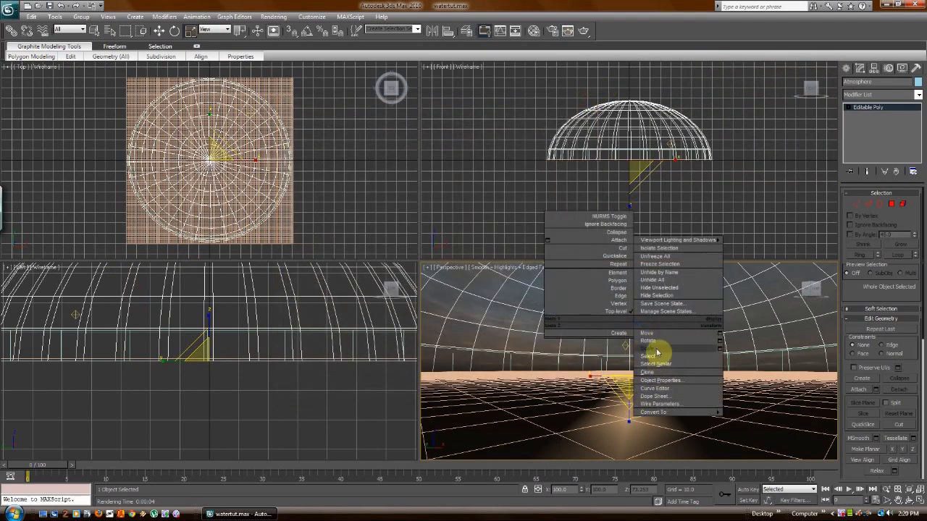
{"action": "left_click", "coordinate": [654, 336]}
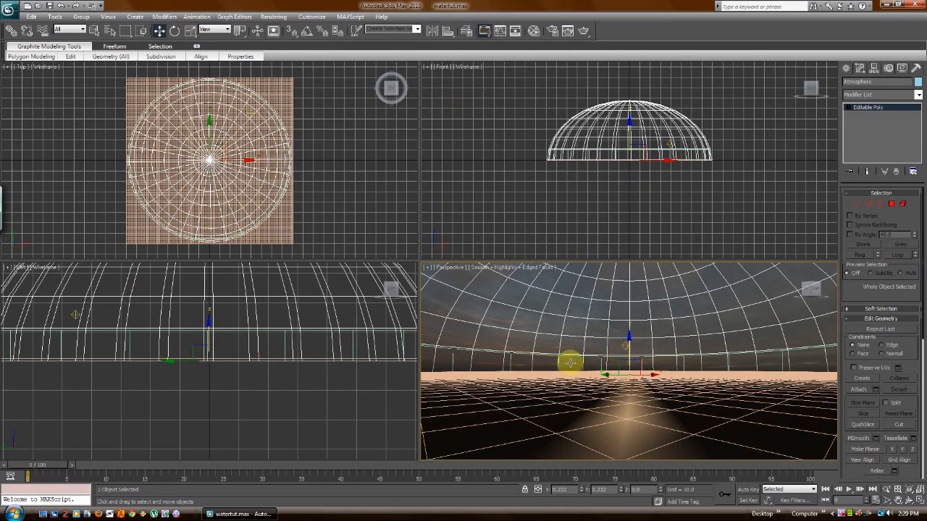
{"action": "right_click", "coordinate": [148, 325]}
{"action": "right_click", "coordinate": [185, 334]}
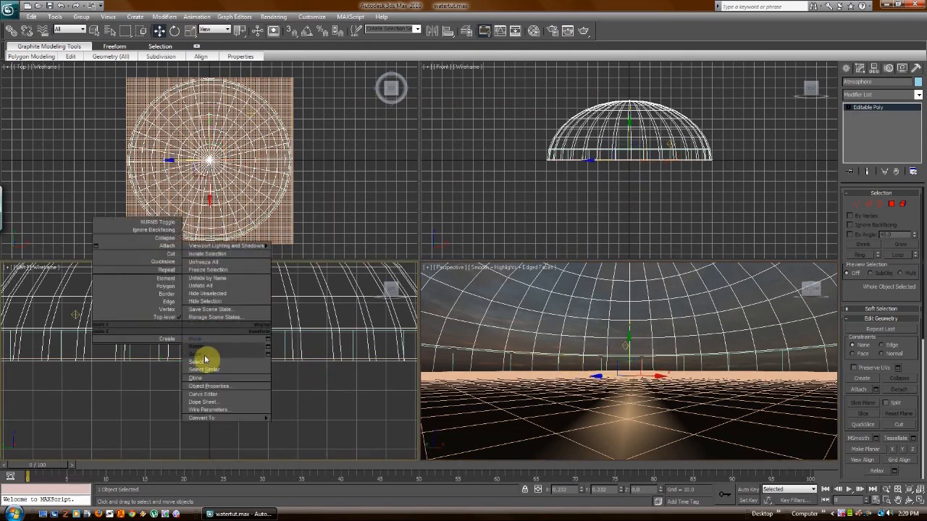
{"action": "left_click", "coordinate": [201, 354]}
{"action": "left_click_drag", "start_coordinate": [208, 317], "coordinate": [211, 301]}
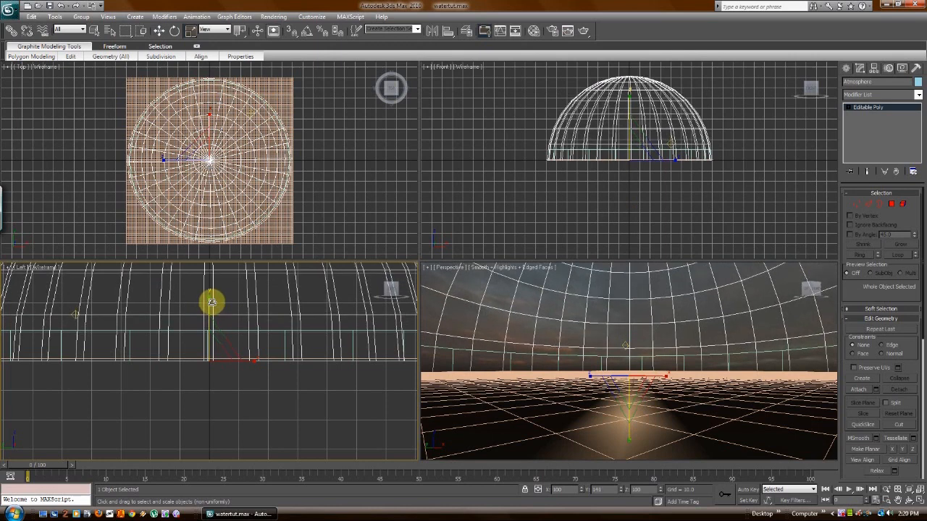
Step: Render the perspective view to check the taller sky dome, then close the rendered frame
{"action": "right_click", "coordinate": [622, 302]}
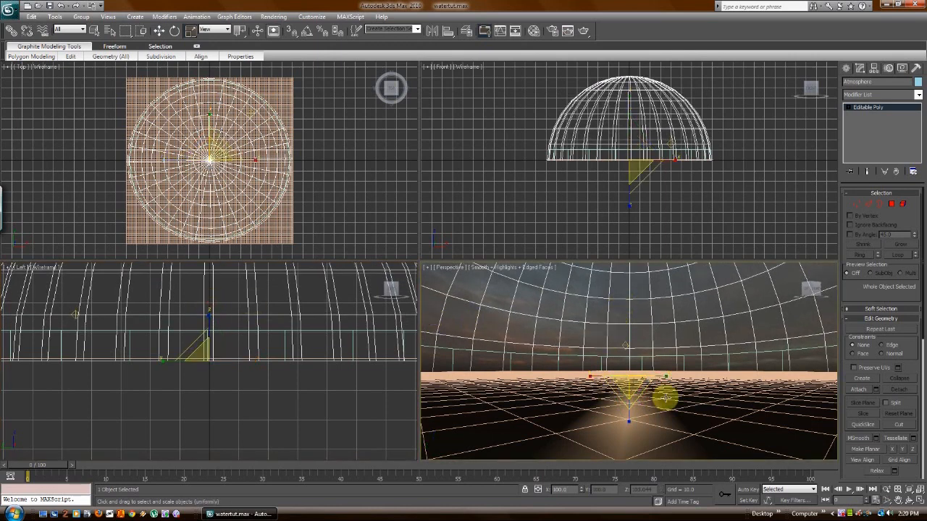
{"action": "left_click", "coordinate": [281, 30]}
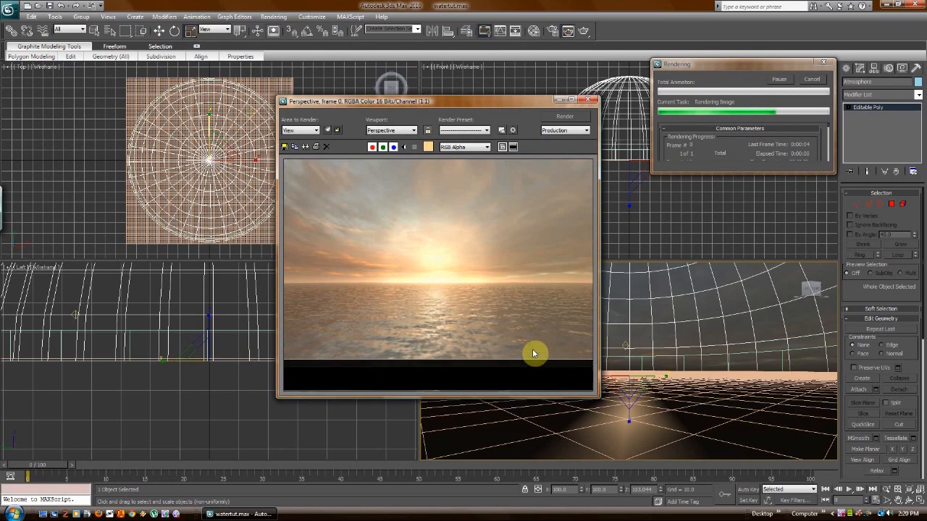
{"action": "left_click", "coordinate": [587, 100]}
Step: Reopen the Material Editor and bring up the Raytrace Basic Parameters of the 02 - Default water material
{"action": "left_click", "coordinate": [276, 17]}
{"action": "left_click", "coordinate": [307, 175]}
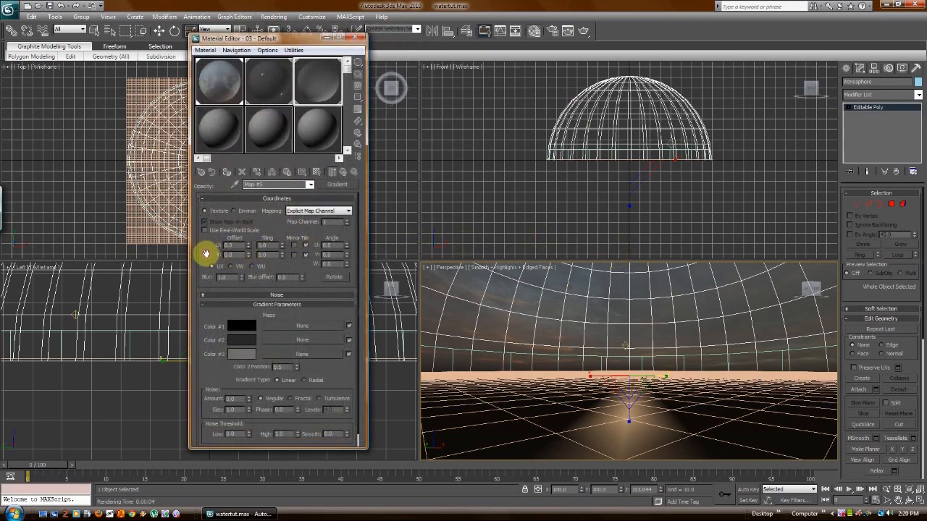
{"action": "left_click", "coordinate": [272, 92]}
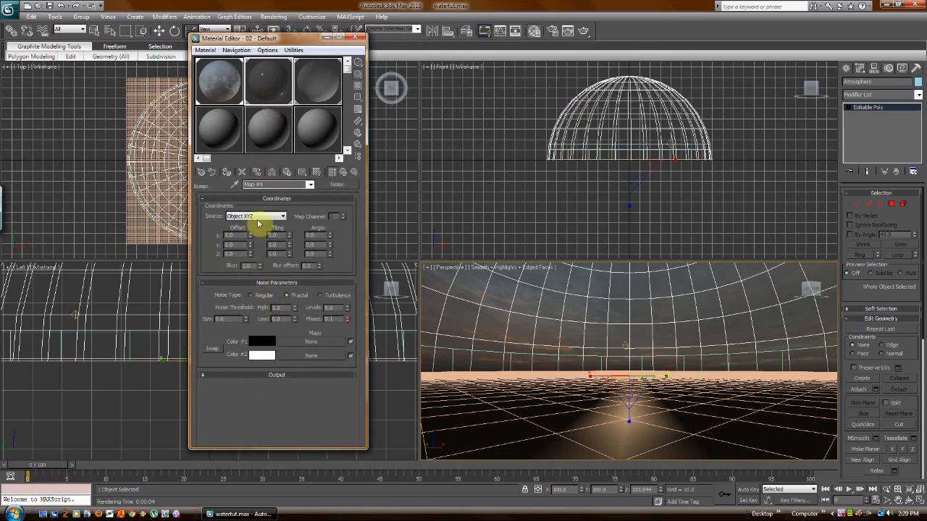
{"action": "left_click", "coordinate": [309, 186]}
{"action": "left_click", "coordinate": [294, 194]}
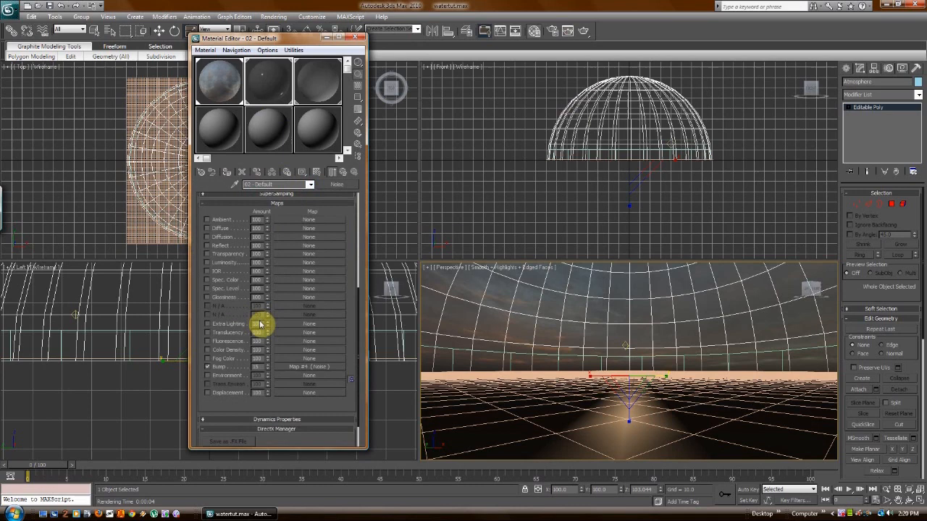
{"action": "left_click_drag", "start_coordinate": [338, 285], "coordinate": [335, 430]}
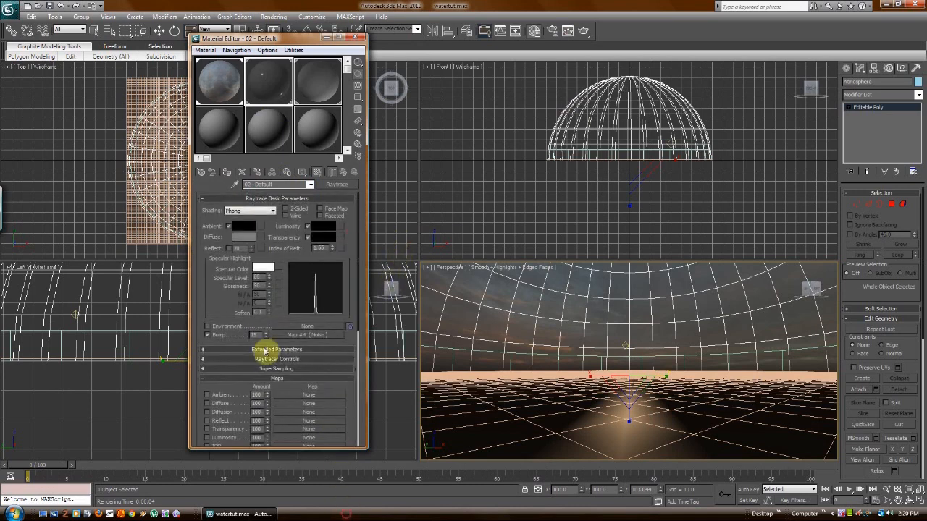
Step: Set the water material's Diffuse color to a dark teal green with a hue of about 109
{"action": "left_click", "coordinate": [241, 237]}
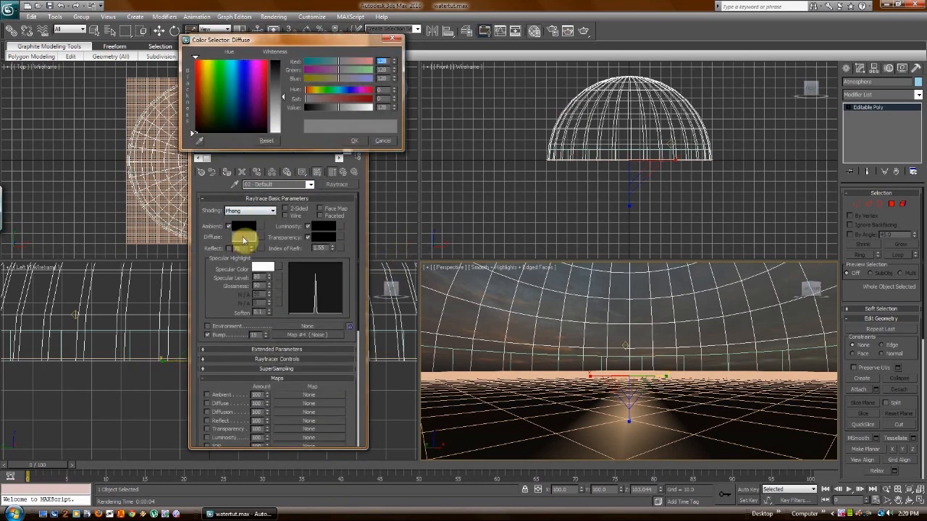
{"action": "left_click", "coordinate": [225, 123]}
{"action": "left_click", "coordinate": [279, 74]}
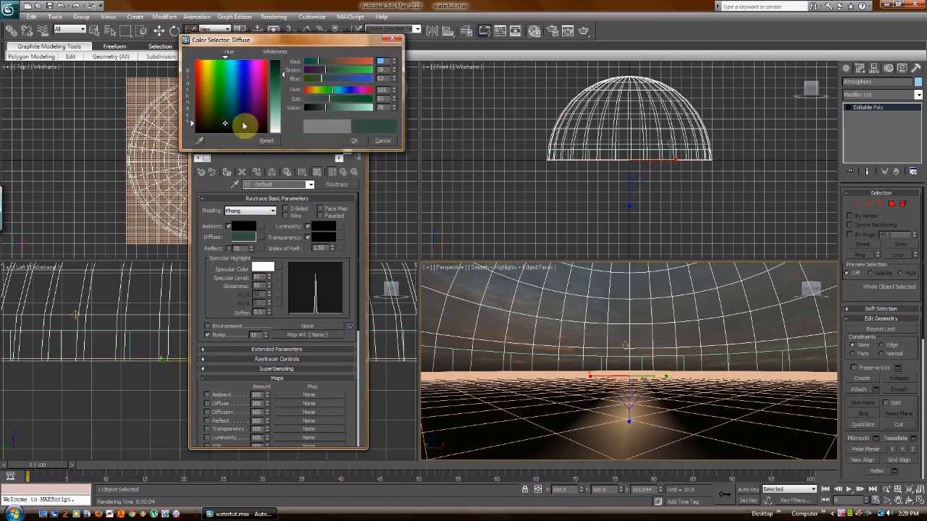
{"action": "left_click_drag", "start_coordinate": [226, 123], "coordinate": [226, 119]}
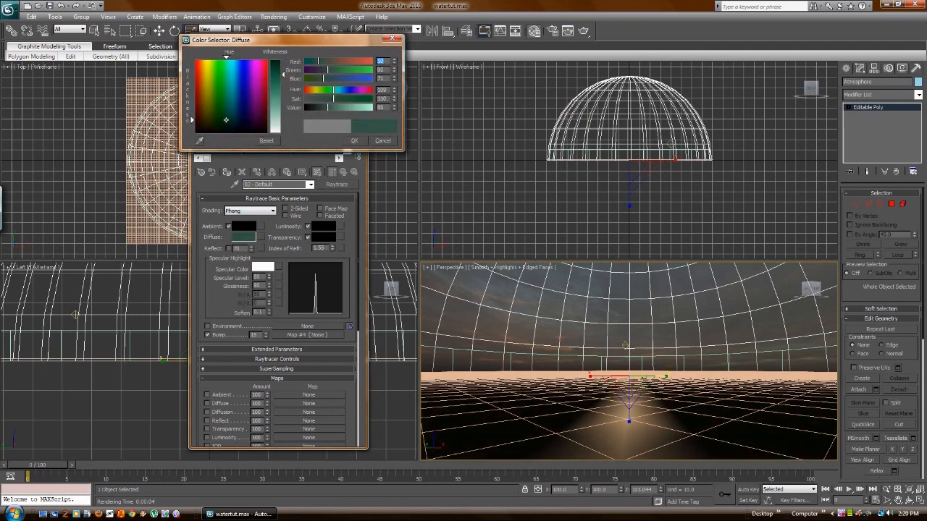
{"action": "left_click", "coordinate": [355, 142]}
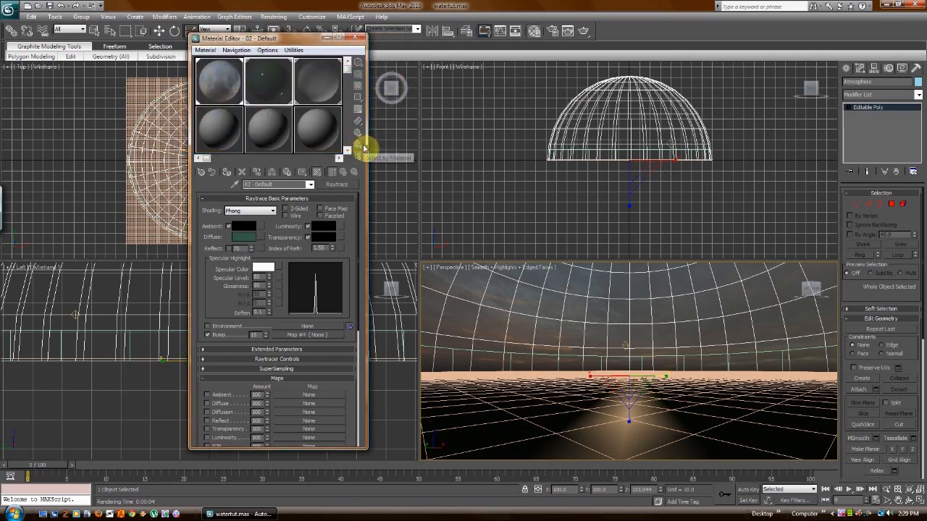
Step: Set the water material's Reflect value to 65 and render the perspective view to check it
{"action": "left_click", "coordinate": [228, 234]}
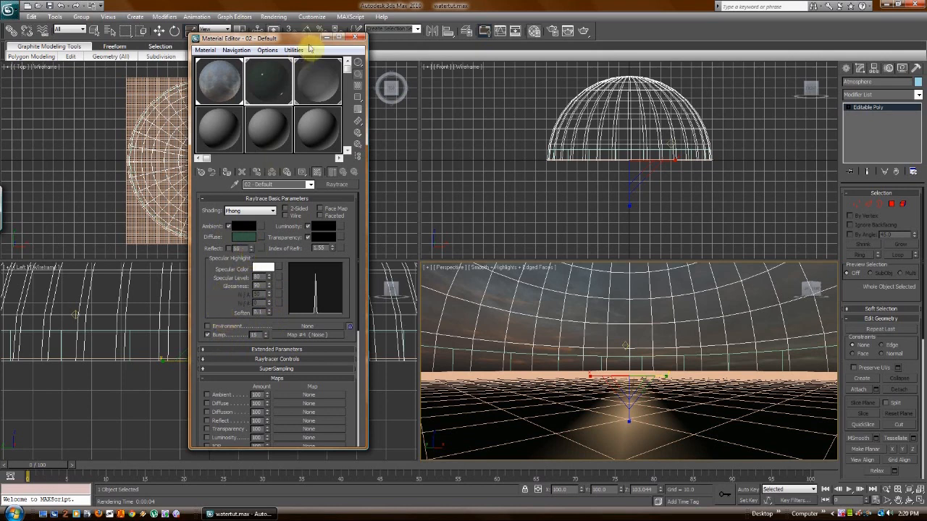
{"action": "left_click", "coordinate": [280, 19]}
{"action": "left_click", "coordinate": [287, 29]}
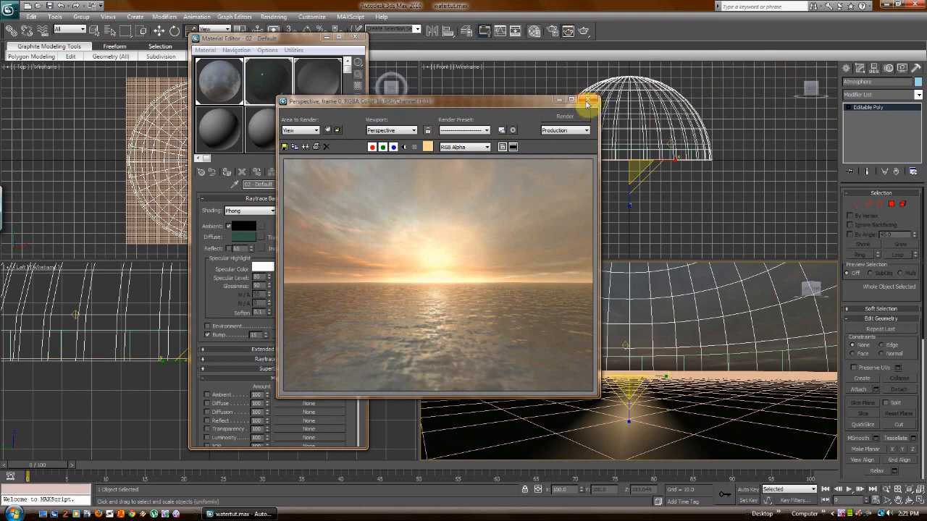
Step: Set the water material's Reflect value to 60, render the perspective view to check it, and close the rendered frame
{"action": "left_click", "coordinate": [252, 251]}
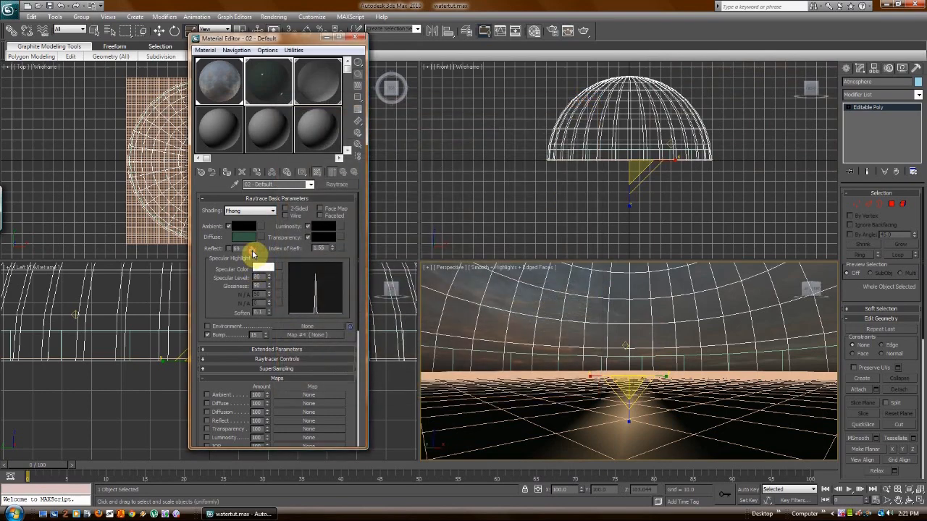
{"action": "left_click", "coordinate": [273, 16]}
{"action": "left_click", "coordinate": [285, 28]}
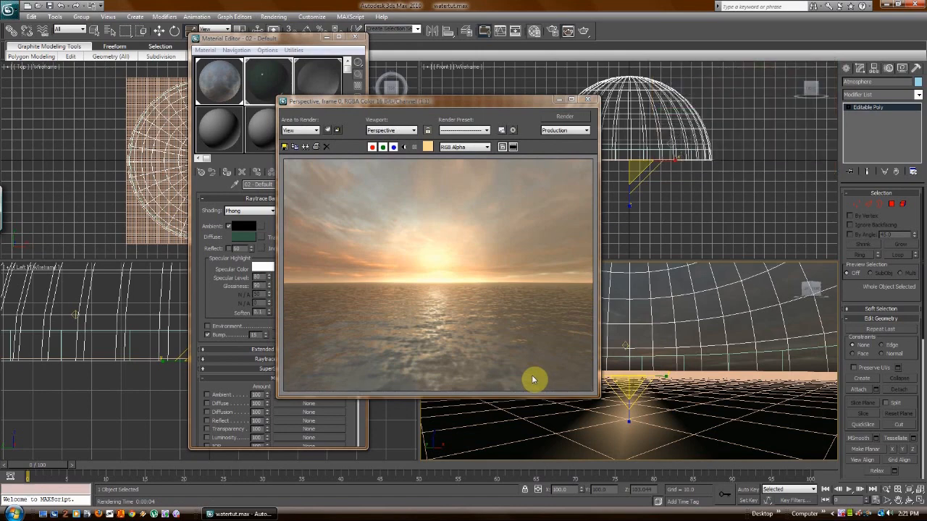
{"action": "left_click", "coordinate": [588, 99]}
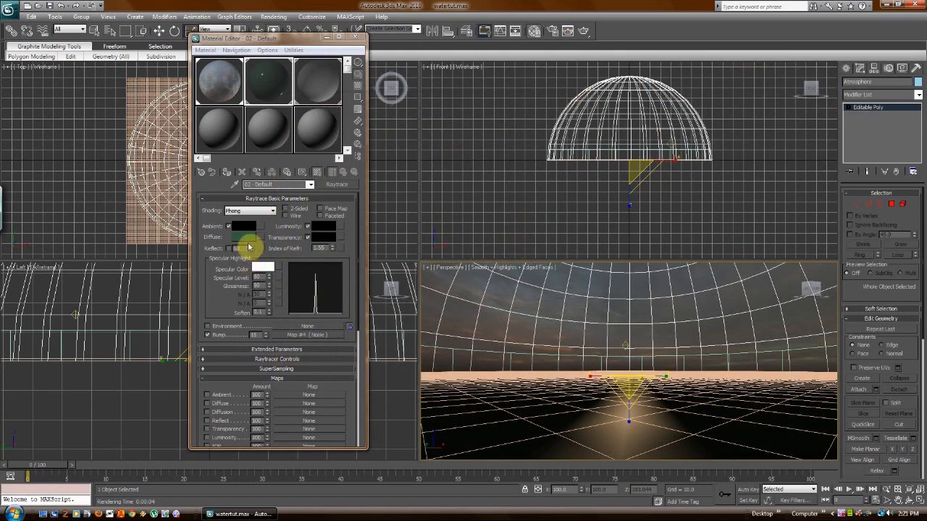